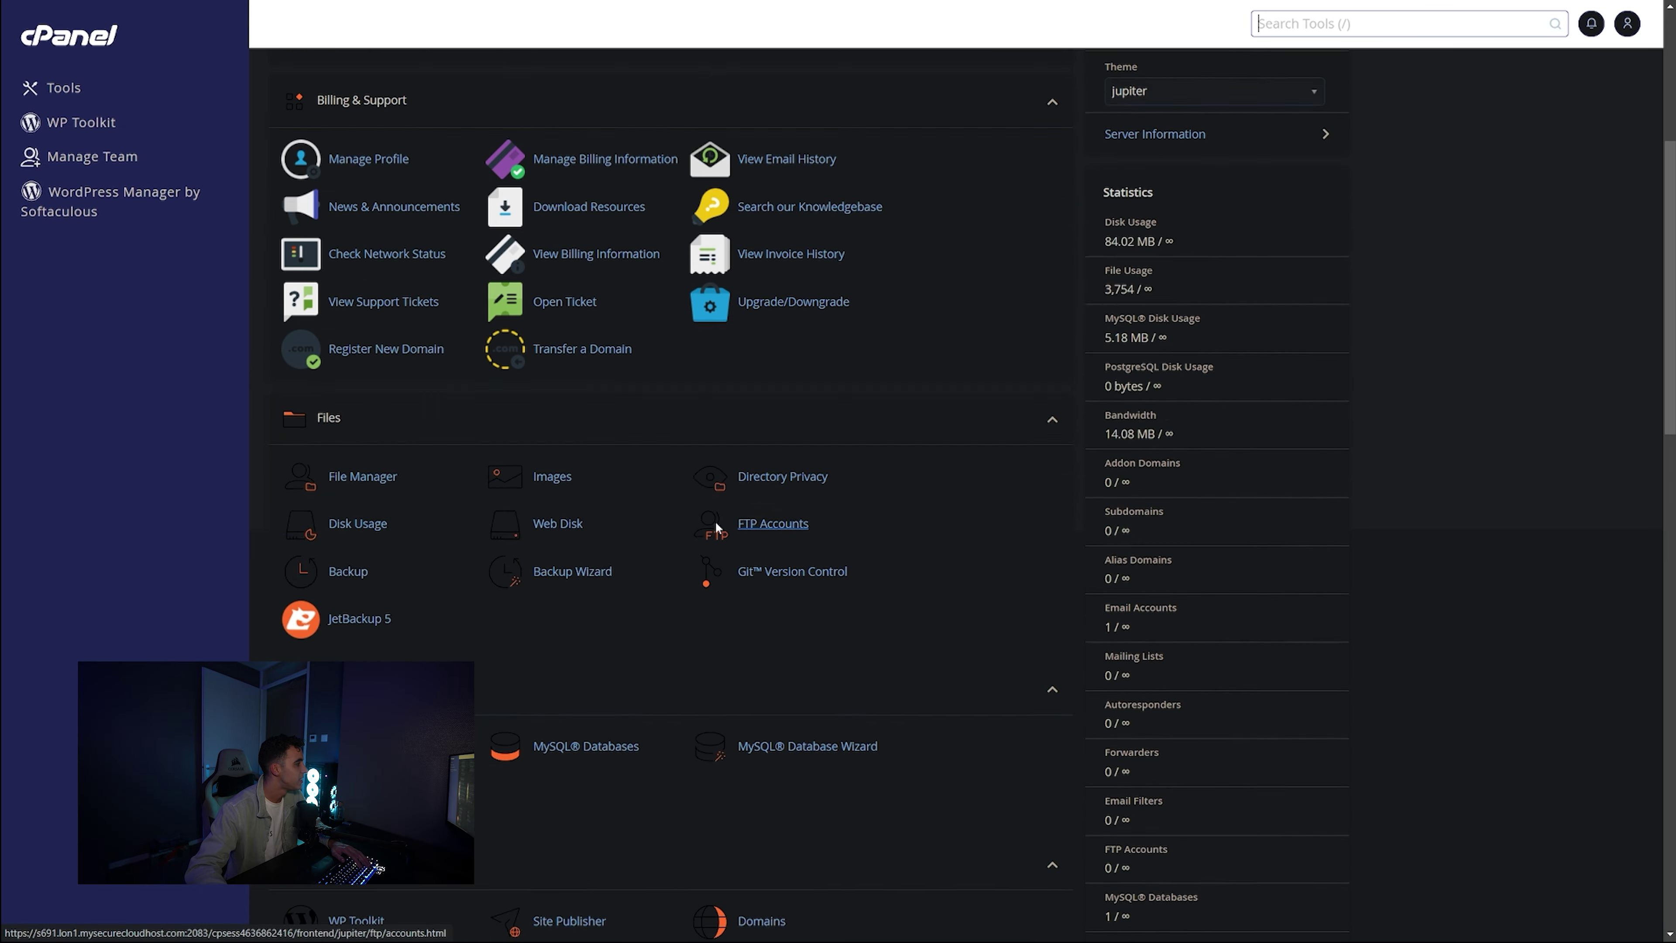
- Show the existing WordPress site in WP Toolkit, cancelling a new installation
{"action": "key", "text": "slash"}
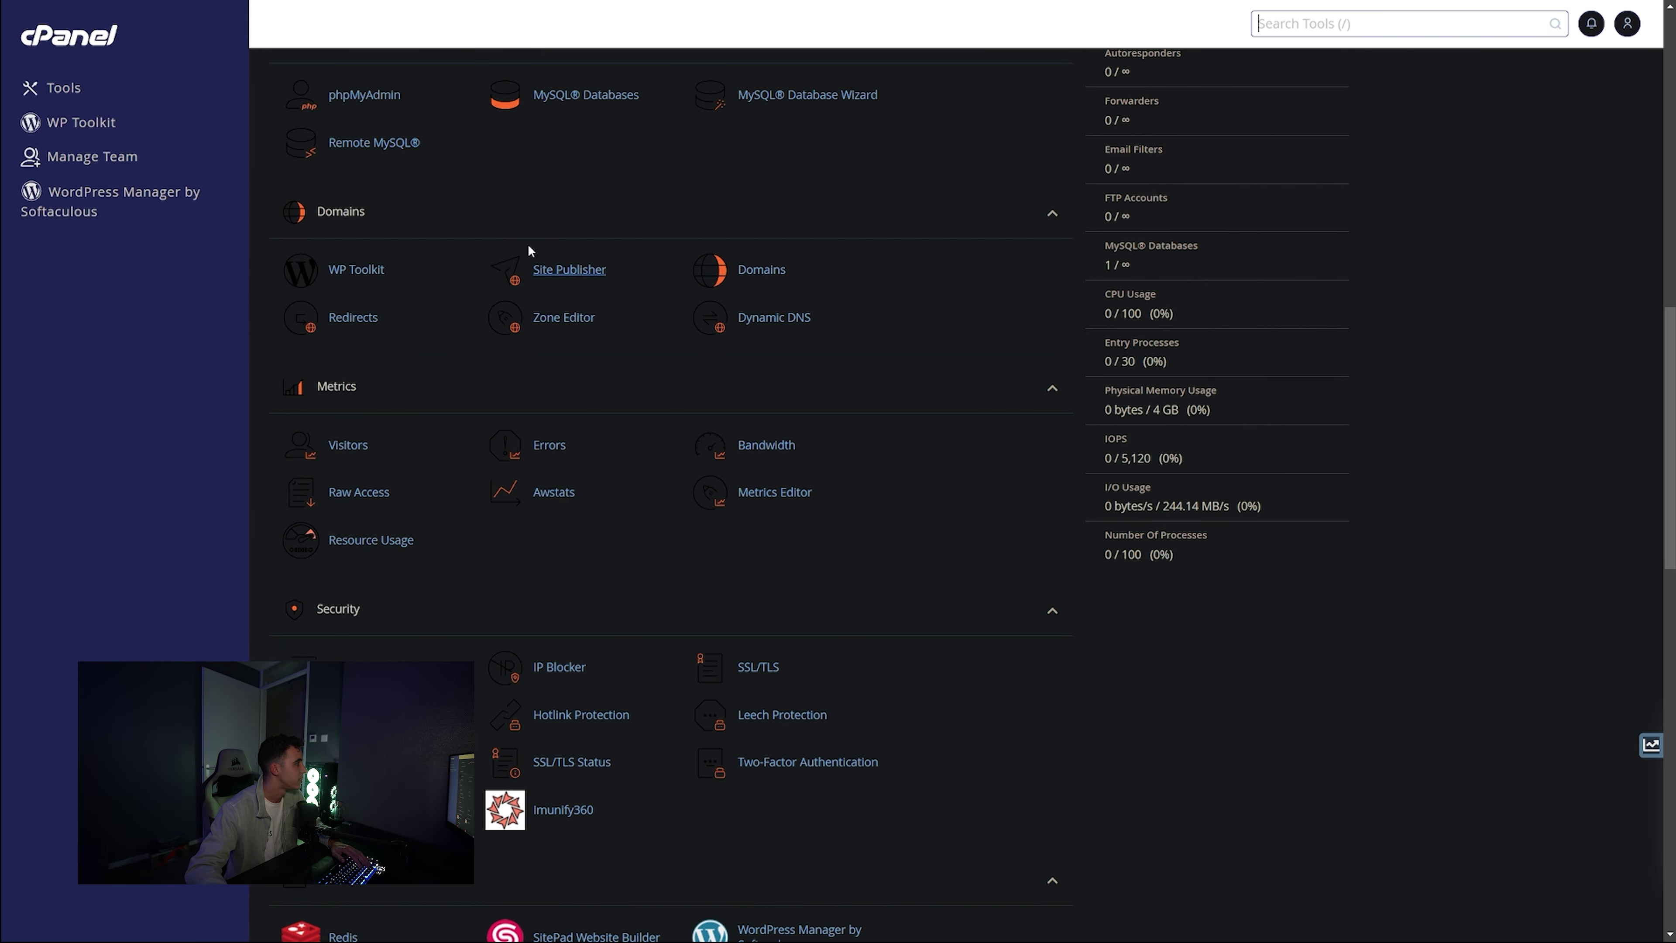
{"action": "scroll", "coordinate": [370, 284], "scroll_direction": "down", "scroll_amount": 3}
{"action": "scroll", "coordinate": [388, 305], "scroll_direction": "up", "scroll_amount": 3}
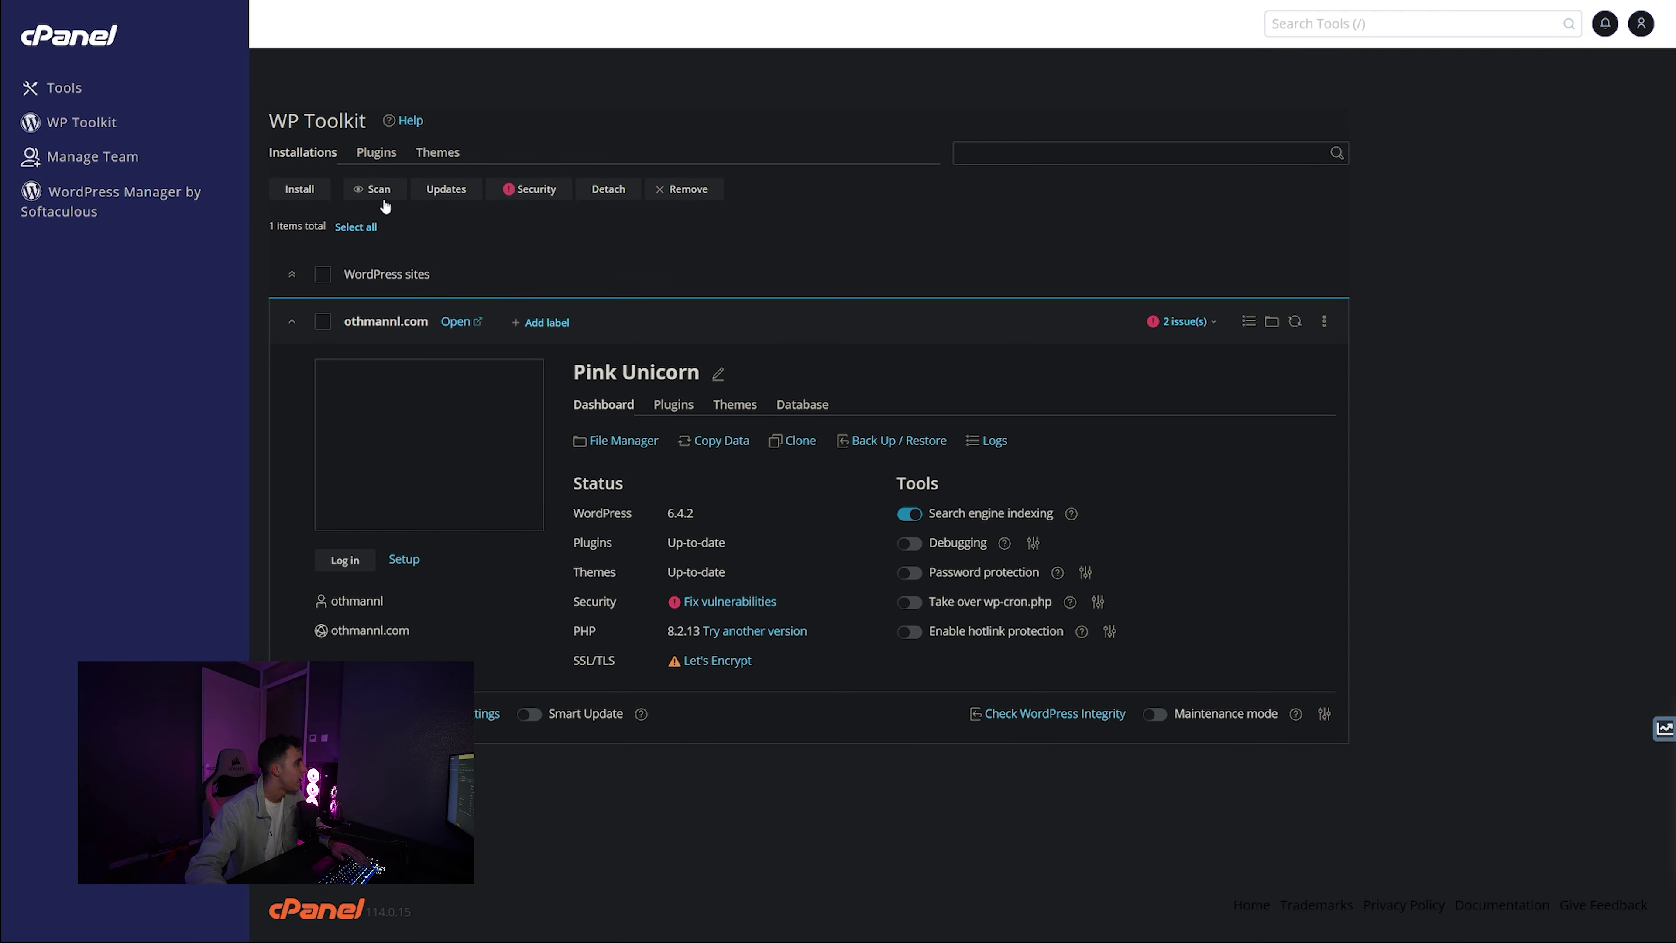
{"action": "left_click", "coordinate": [320, 196]}
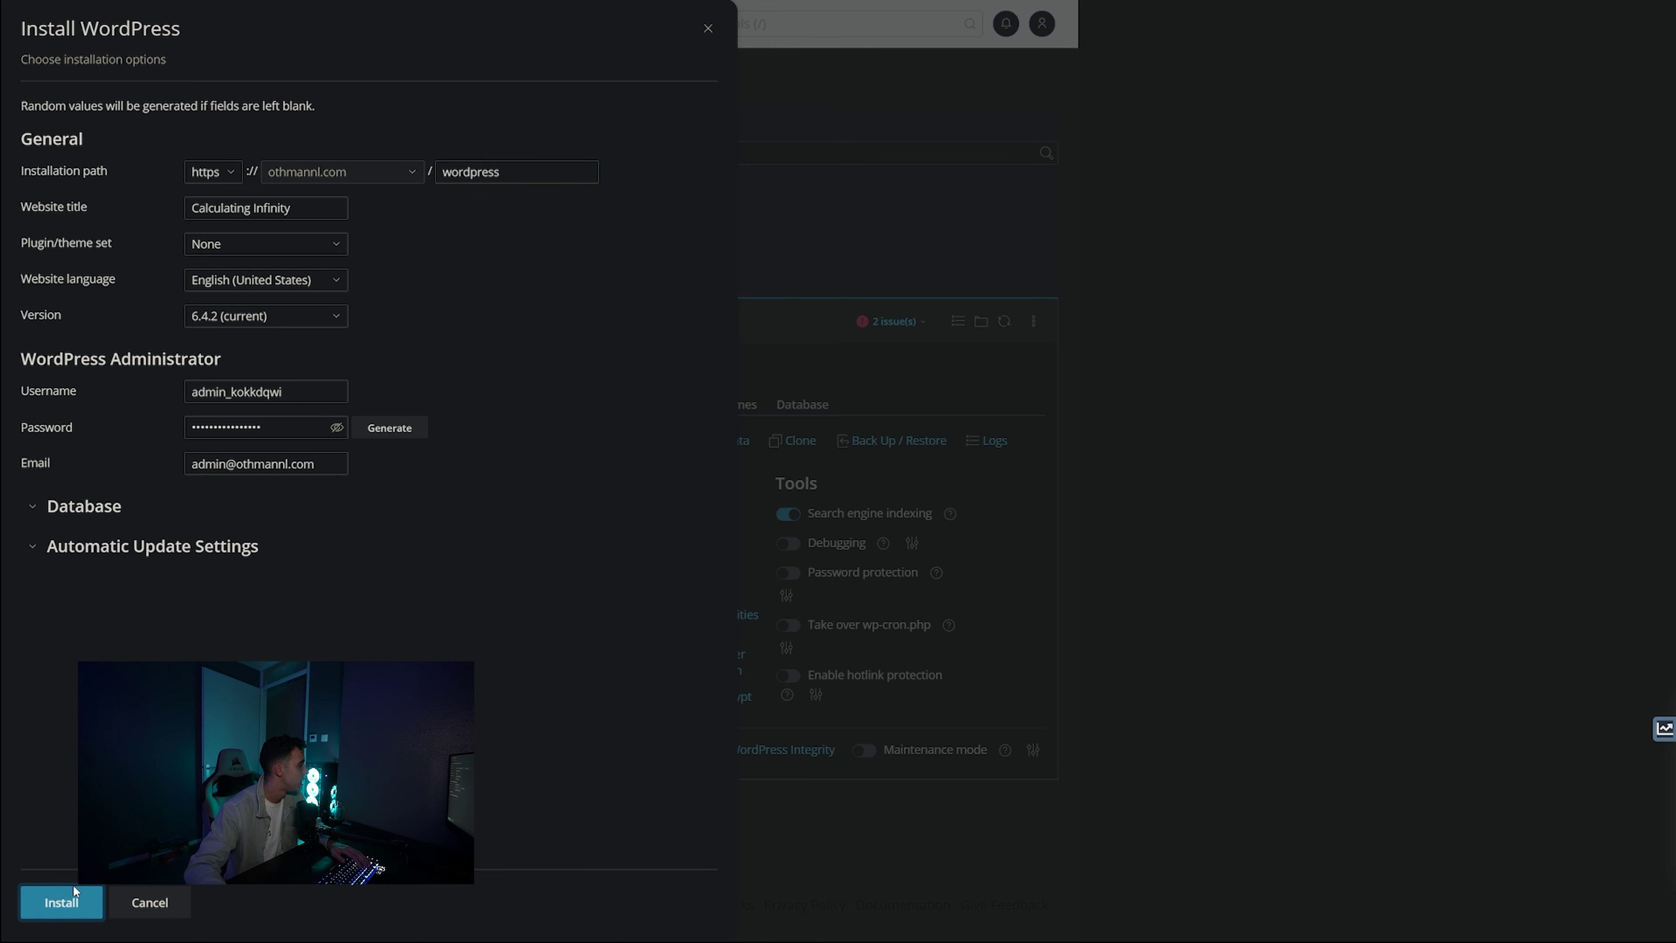
{"action": "left_click", "coordinate": [149, 902]}
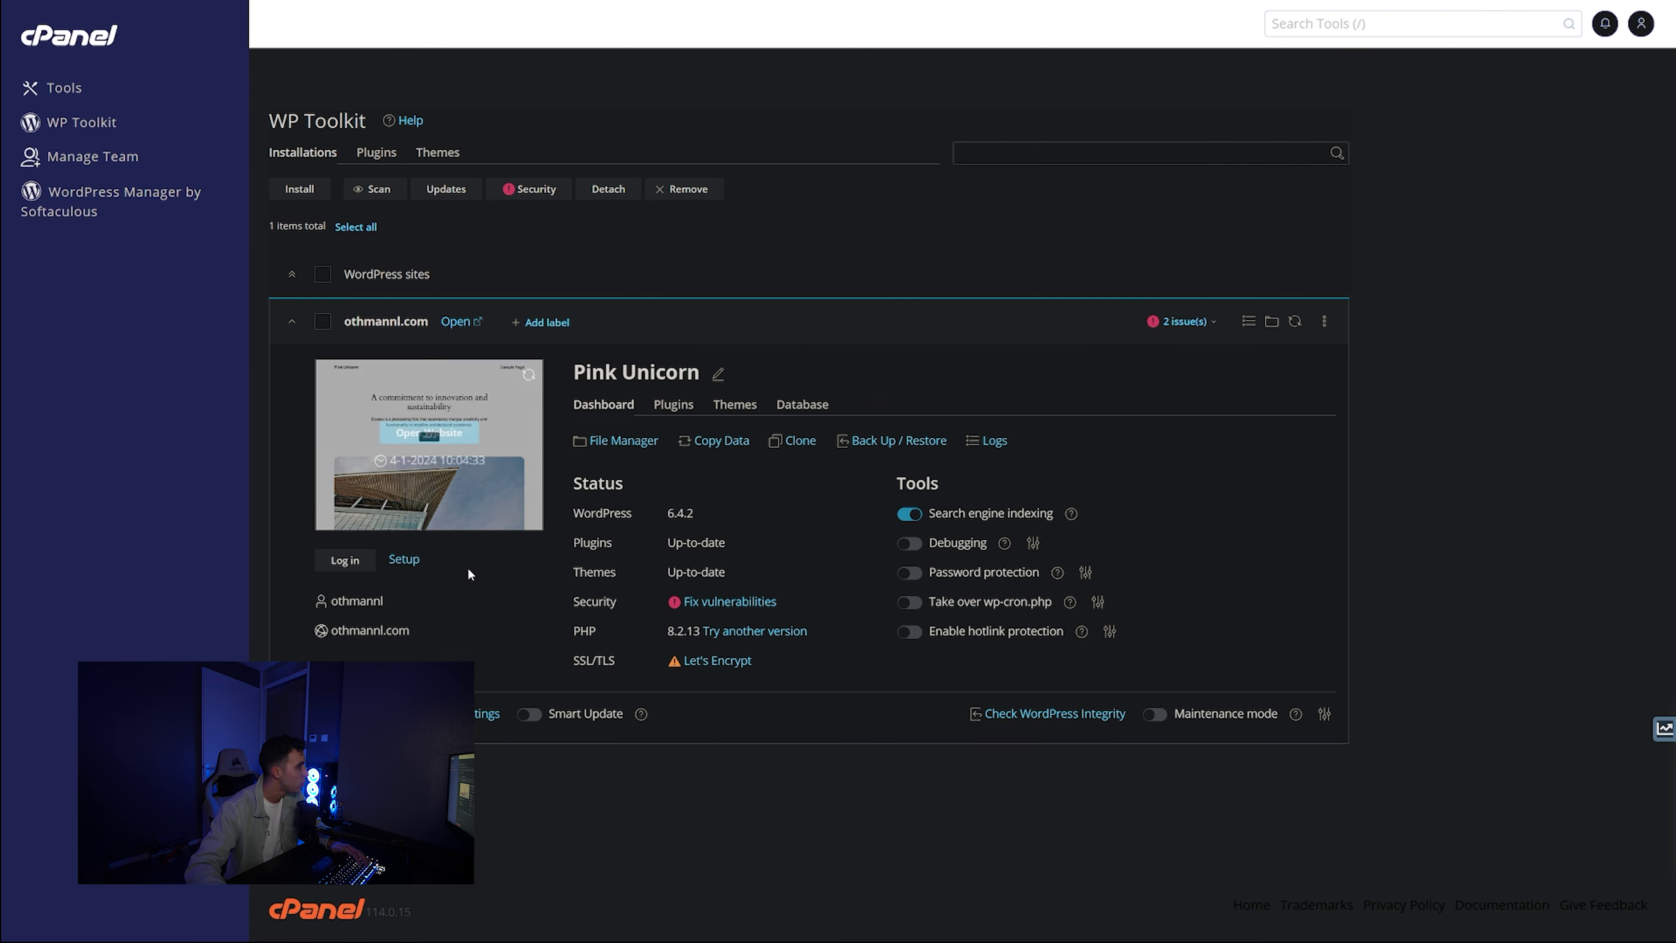
- Log in to the WordPress admin and open the live homepage in a new tab
{"action": "left_click", "coordinate": [352, 568]}
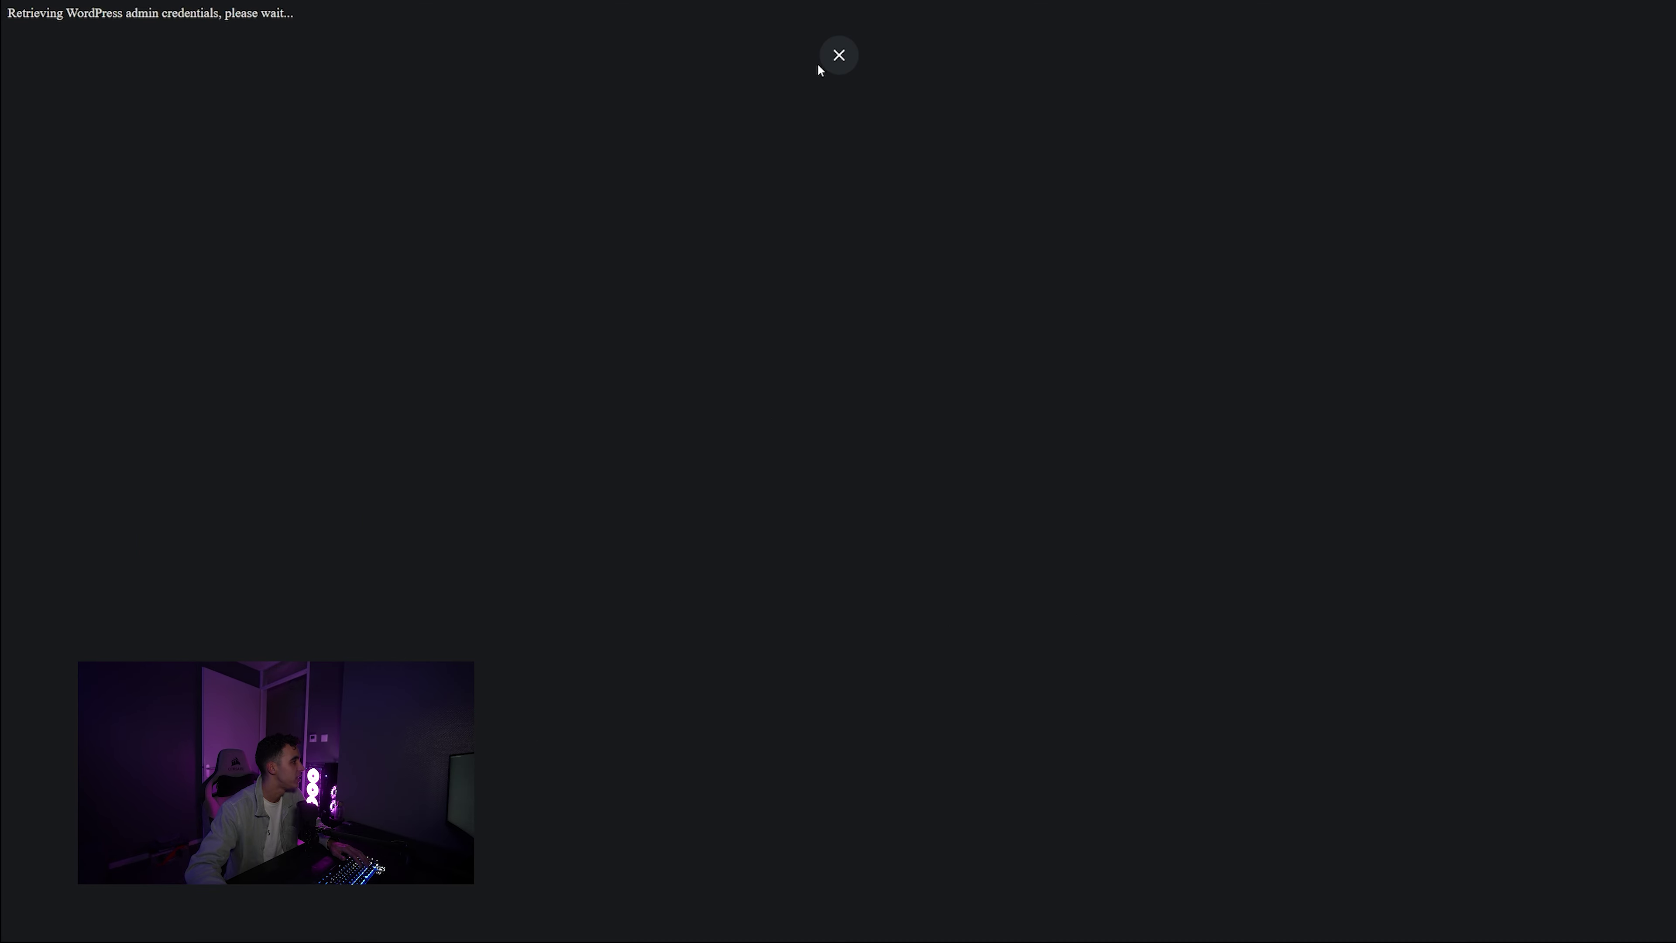
{"action": "left_click", "coordinate": [827, 59]}
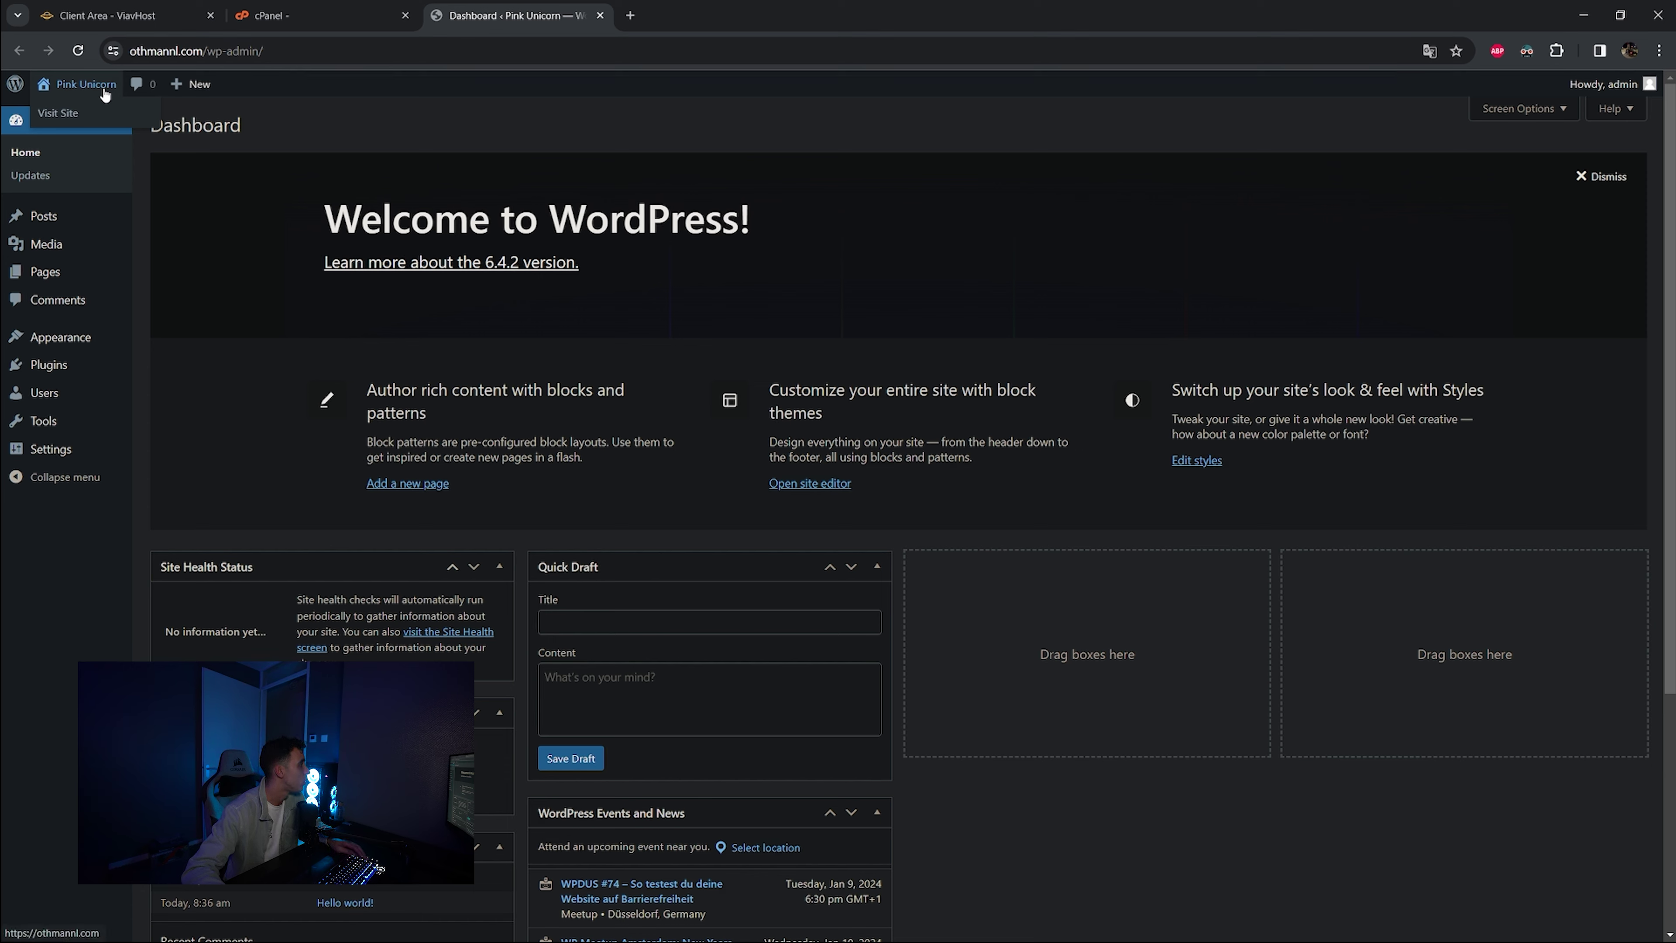
{"action": "left_click", "coordinate": [104, 96]}
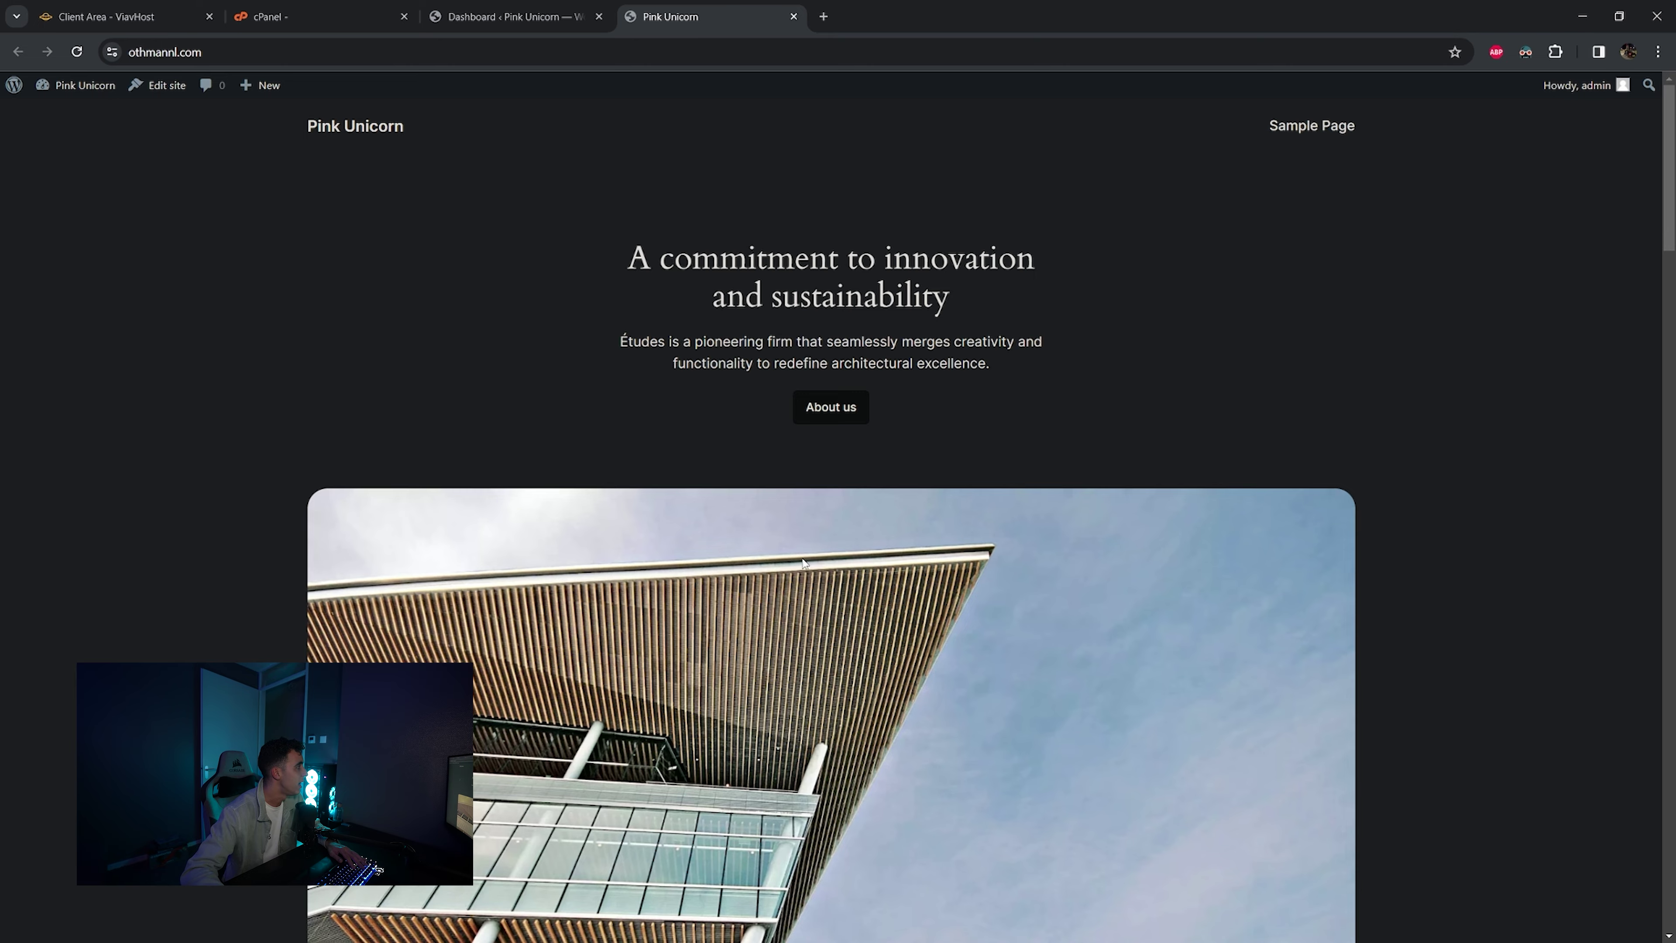
{"action": "scroll", "coordinate": [782, 500], "scroll_direction": "down", "scroll_amount": 20}
{"action": "scroll", "coordinate": [819, 596], "scroll_direction": "down", "scroll_amount": 2}
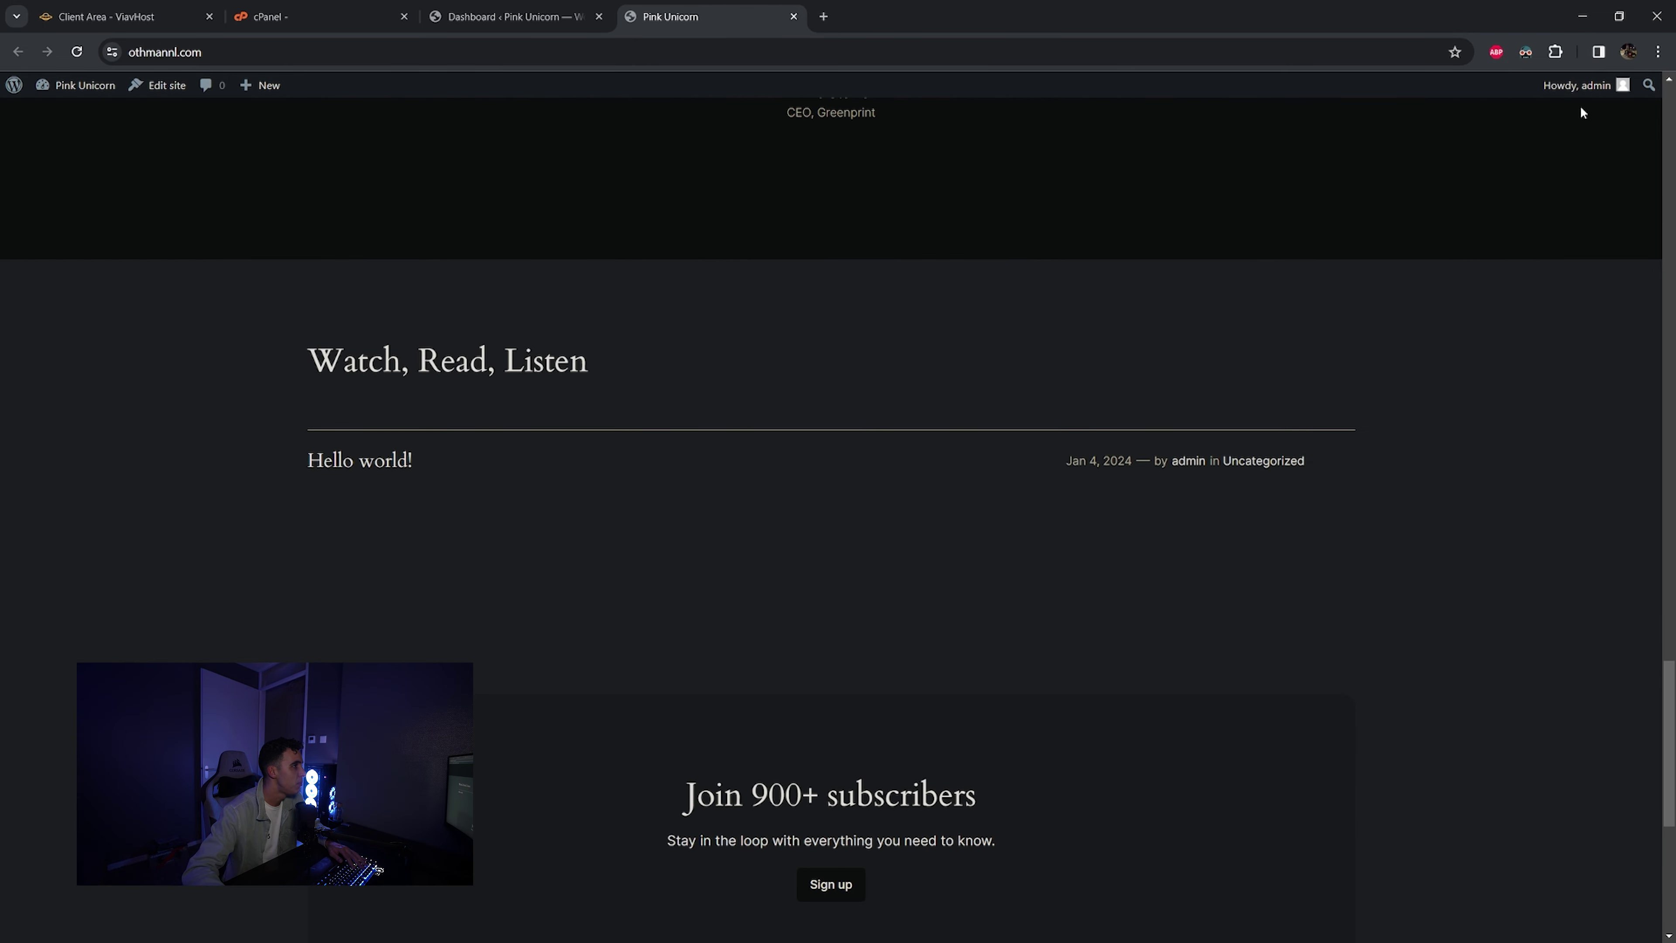
- Turn off dark mode for the site, review the homepage, and return to the Dashboard
{"action": "left_click", "coordinate": [1529, 55]}
{"action": "left_click", "coordinate": [1499, 125]}
{"action": "left_click", "coordinate": [903, 492]}
{"action": "scroll", "coordinate": [904, 492], "scroll_direction": "up", "scroll_amount": 20}
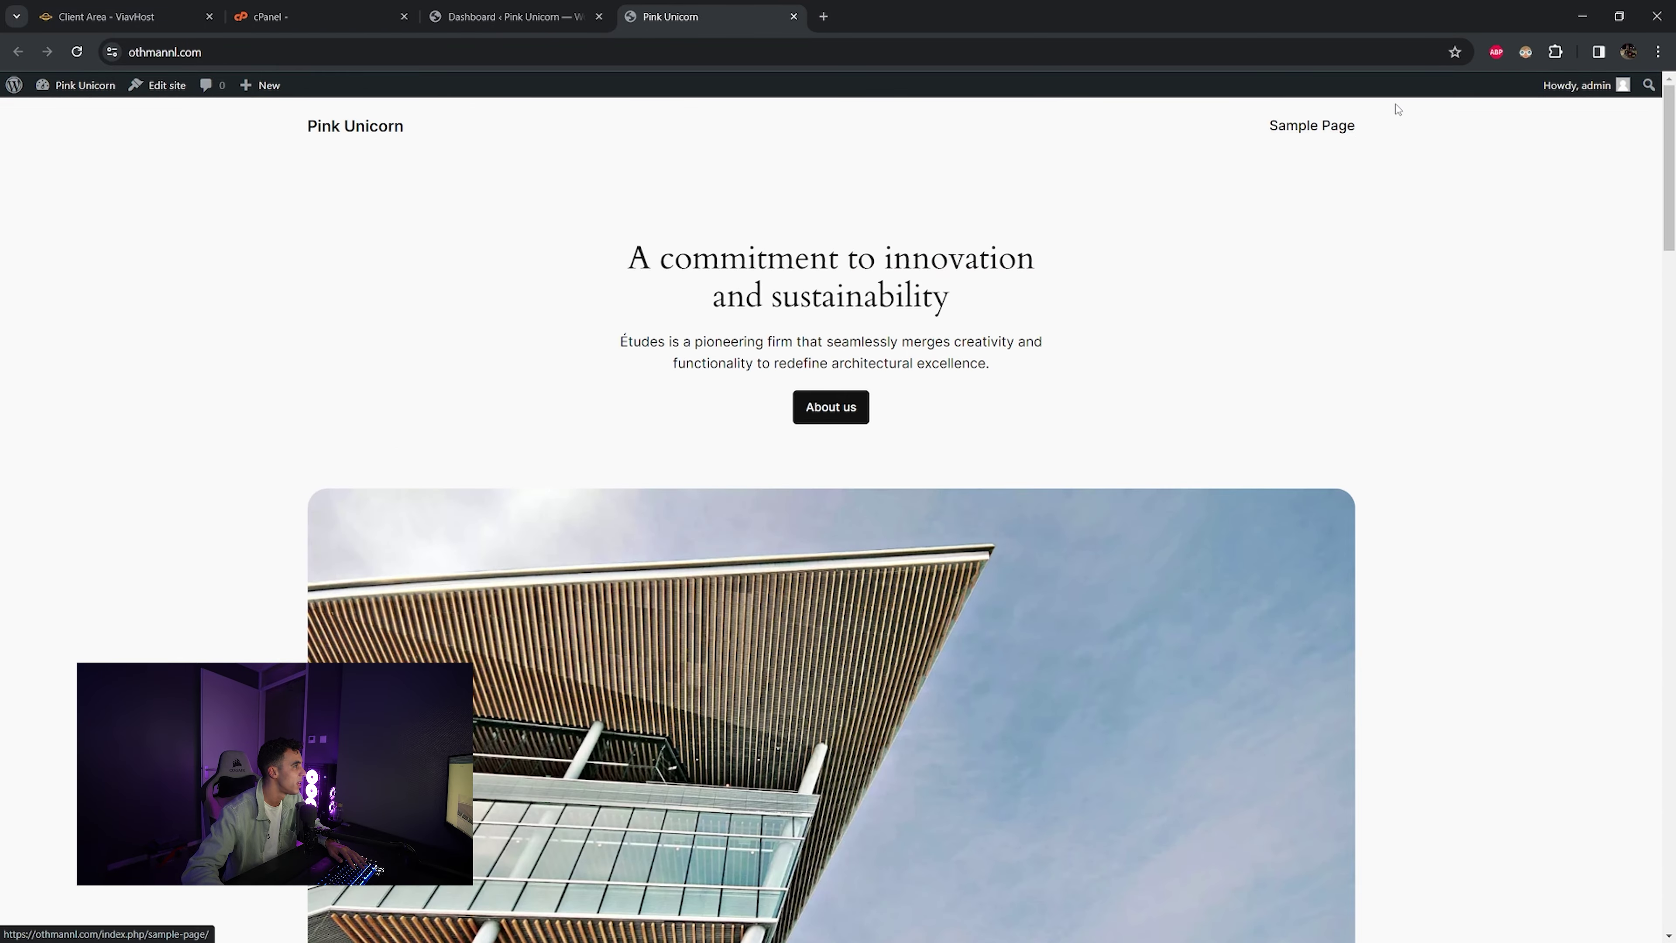
{"action": "scroll", "coordinate": [799, 365], "scroll_direction": "down", "scroll_amount": 20}
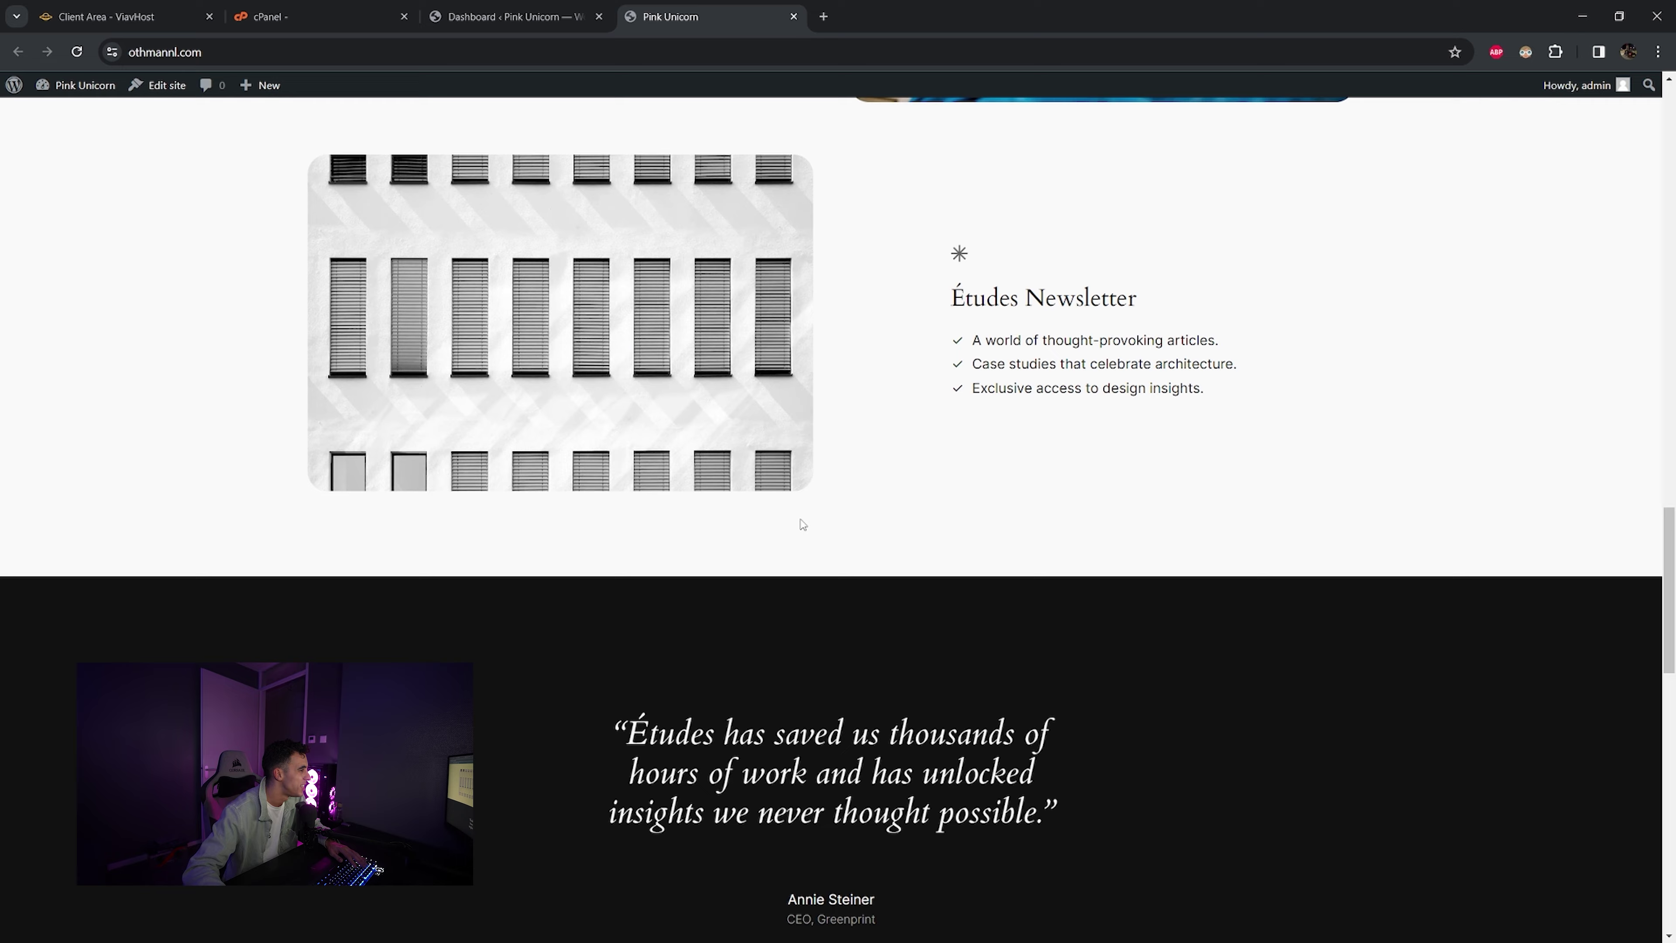
{"action": "scroll", "coordinate": [795, 515], "scroll_direction": "up", "scroll_amount": 20}
{"action": "left_click", "coordinate": [561, 16]}
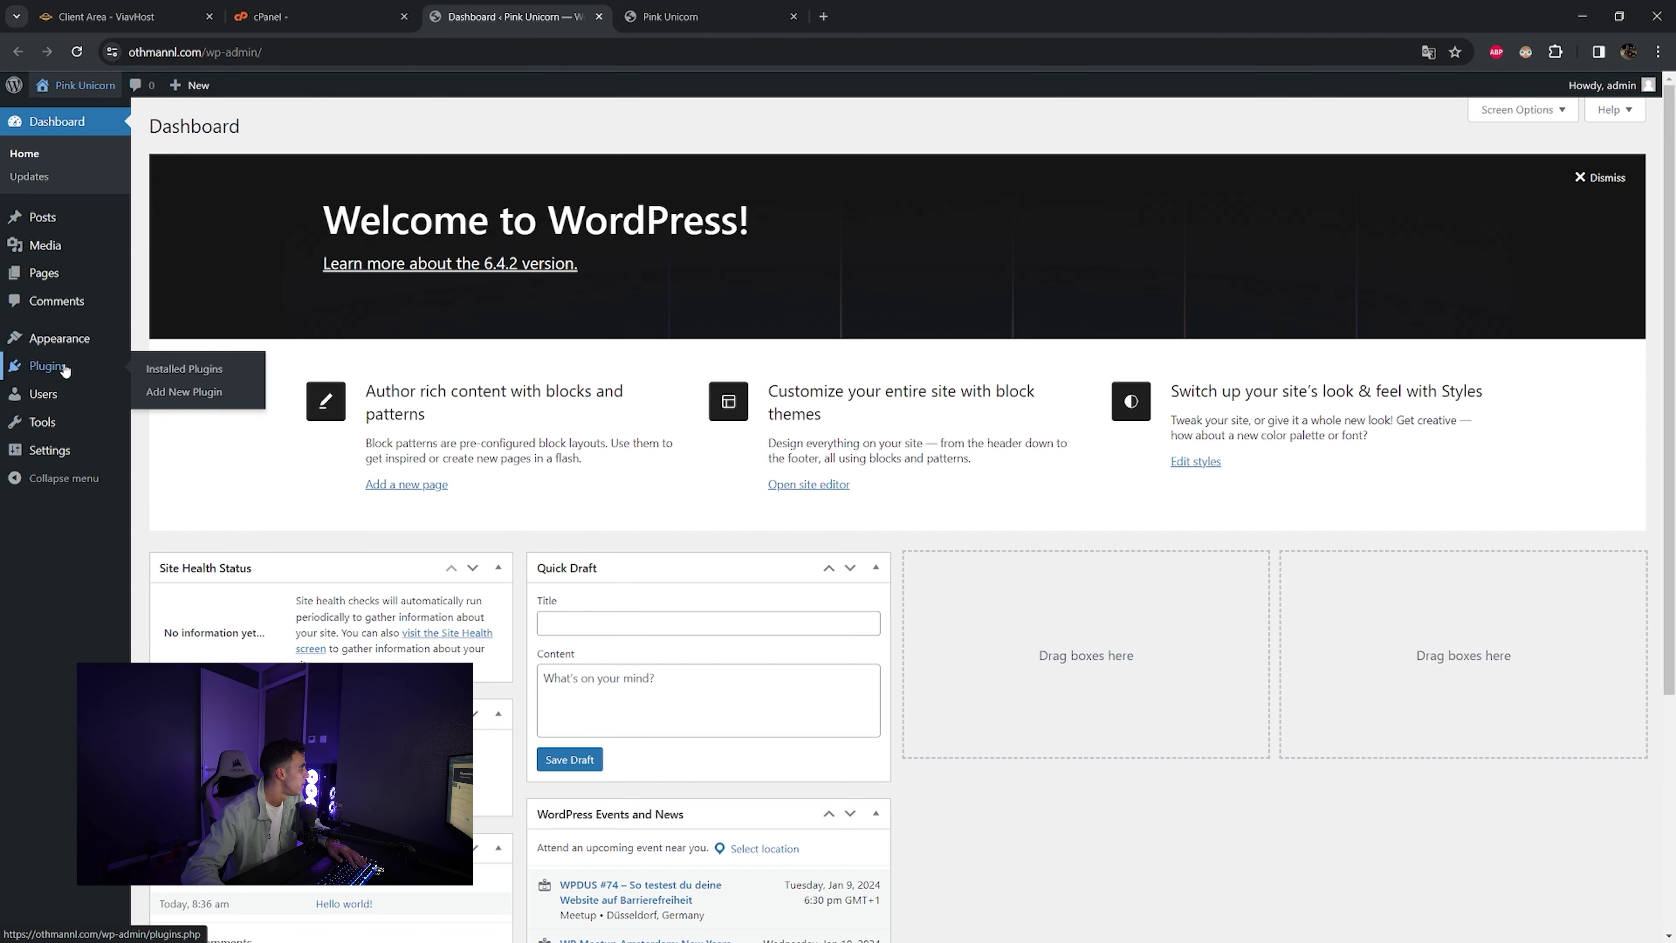
- Install and activate the Astra theme from Add New Theme, then launch Starter Templates
{"action": "mouse_move", "coordinate": [64, 350]}
{"action": "left_click", "coordinate": [150, 341]}
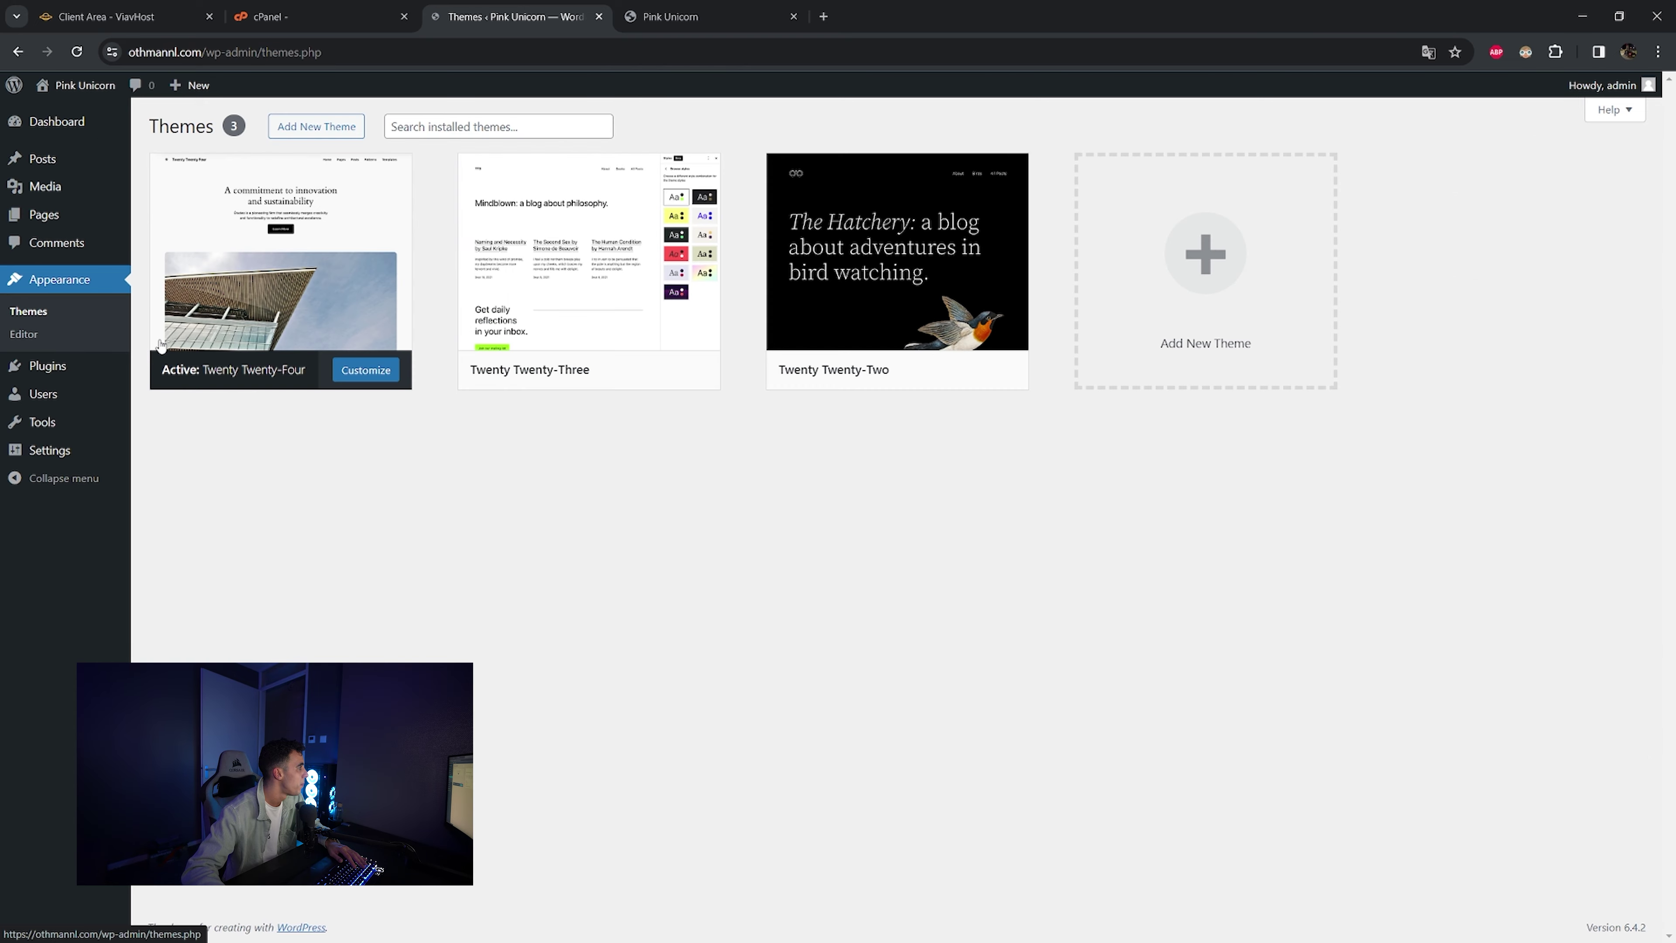
{"action": "left_click", "coordinate": [301, 128]}
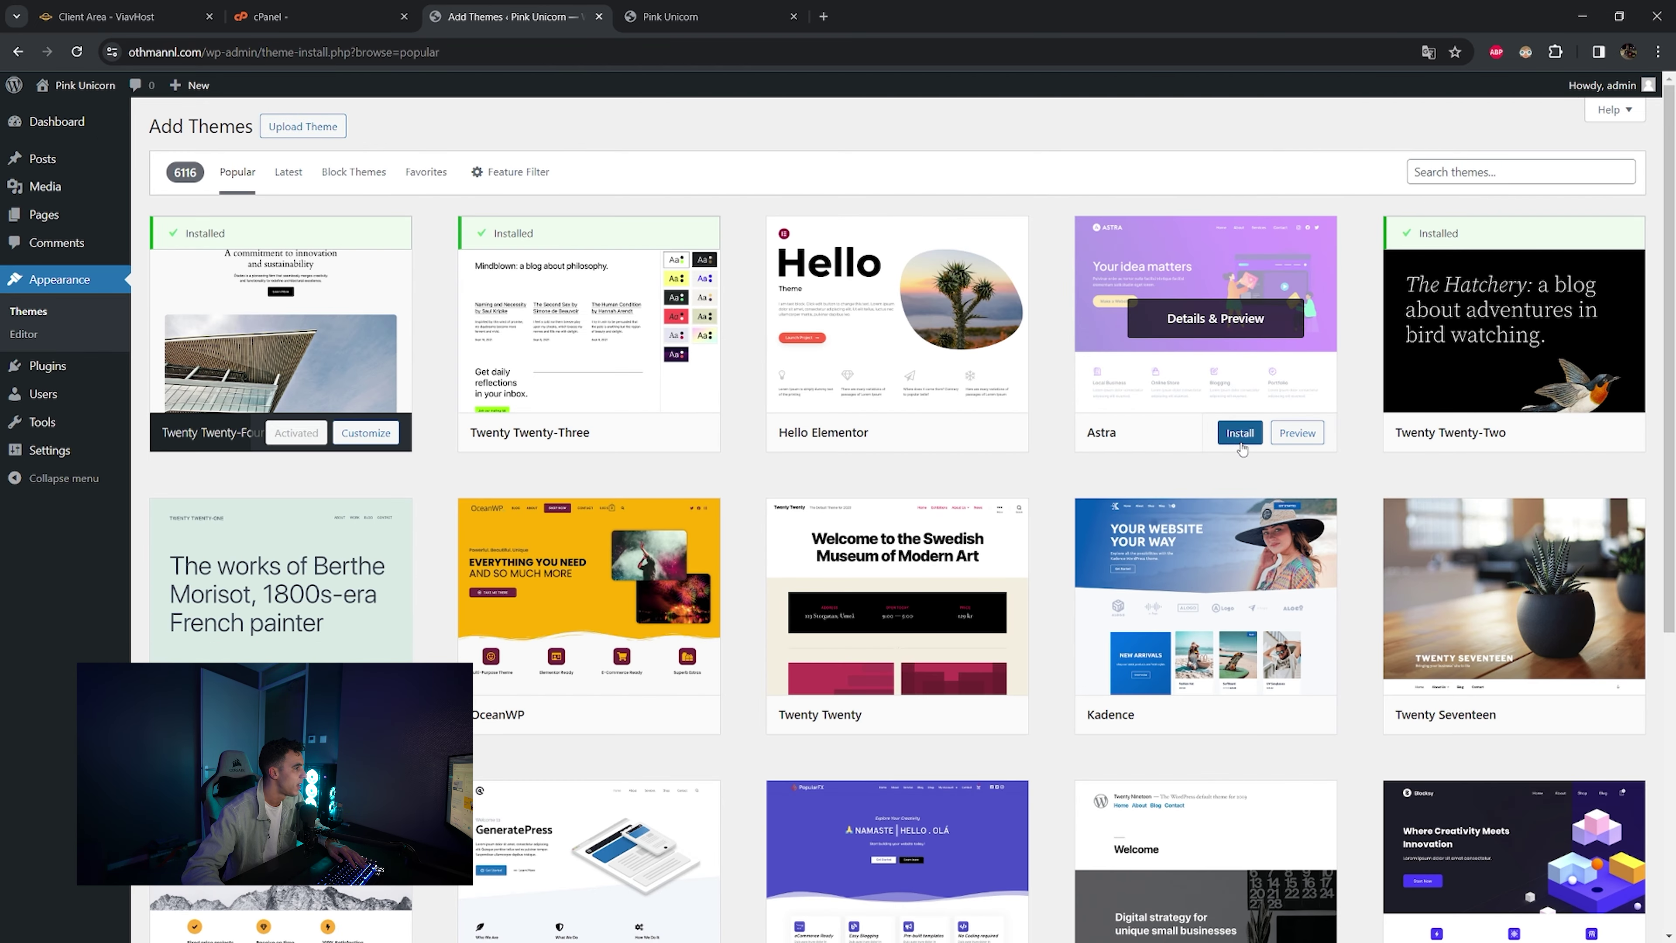
{"action": "left_click", "coordinate": [1232, 433]}
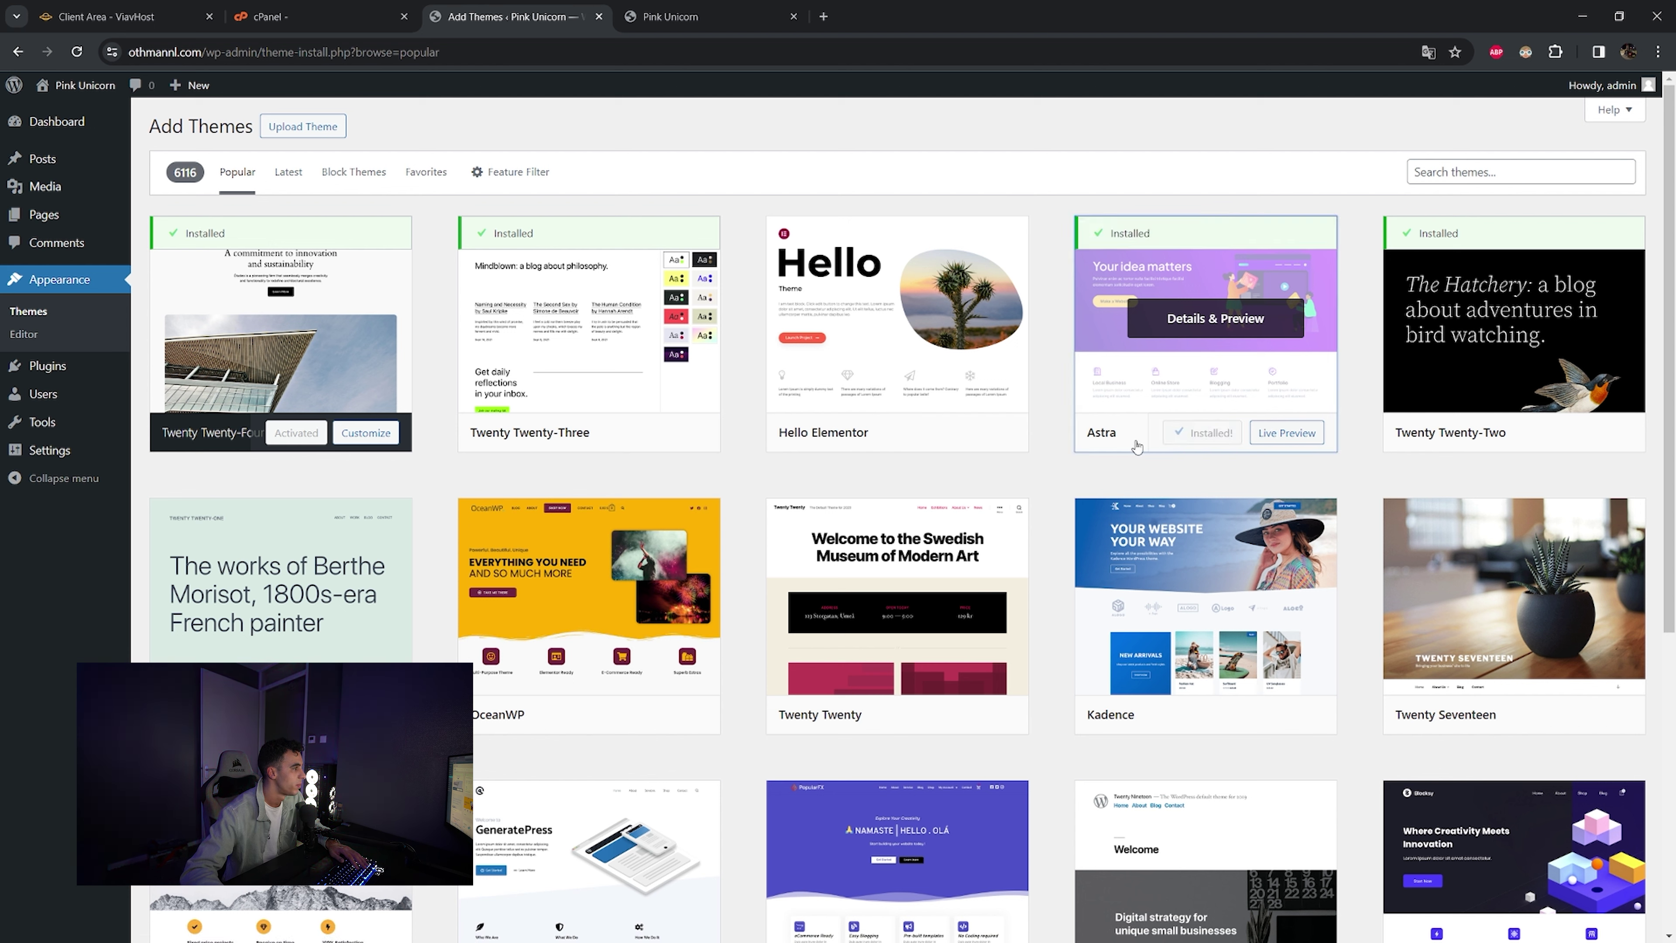
{"action": "left_click", "coordinate": [1222, 436]}
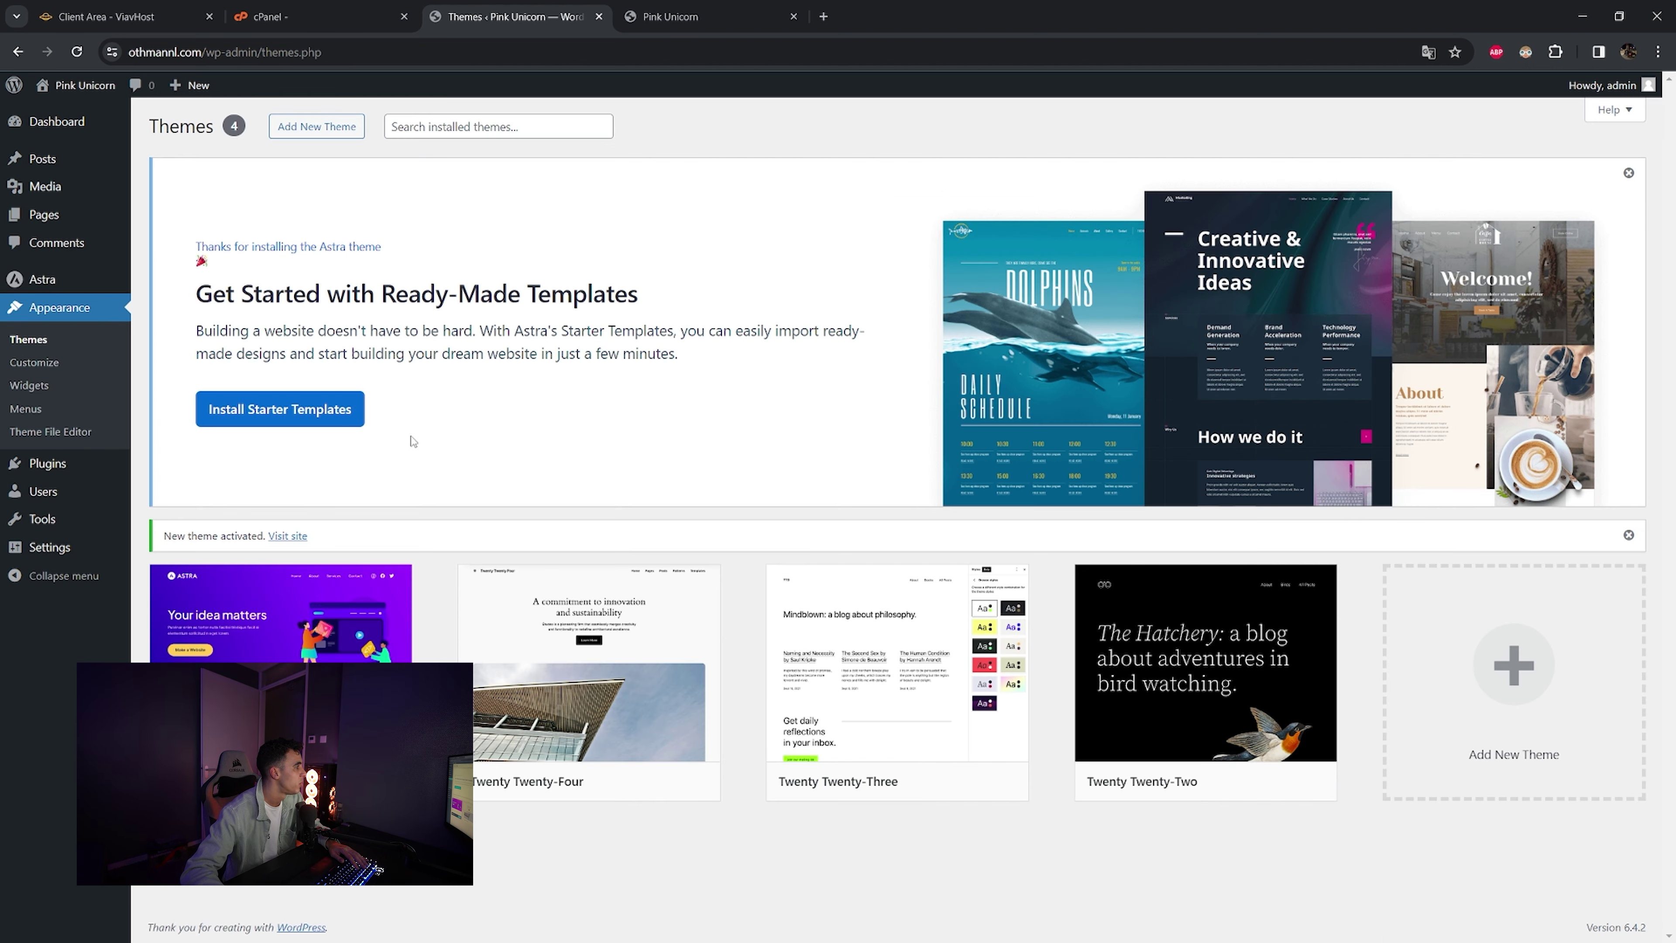
{"action": "left_click", "coordinate": [291, 421]}
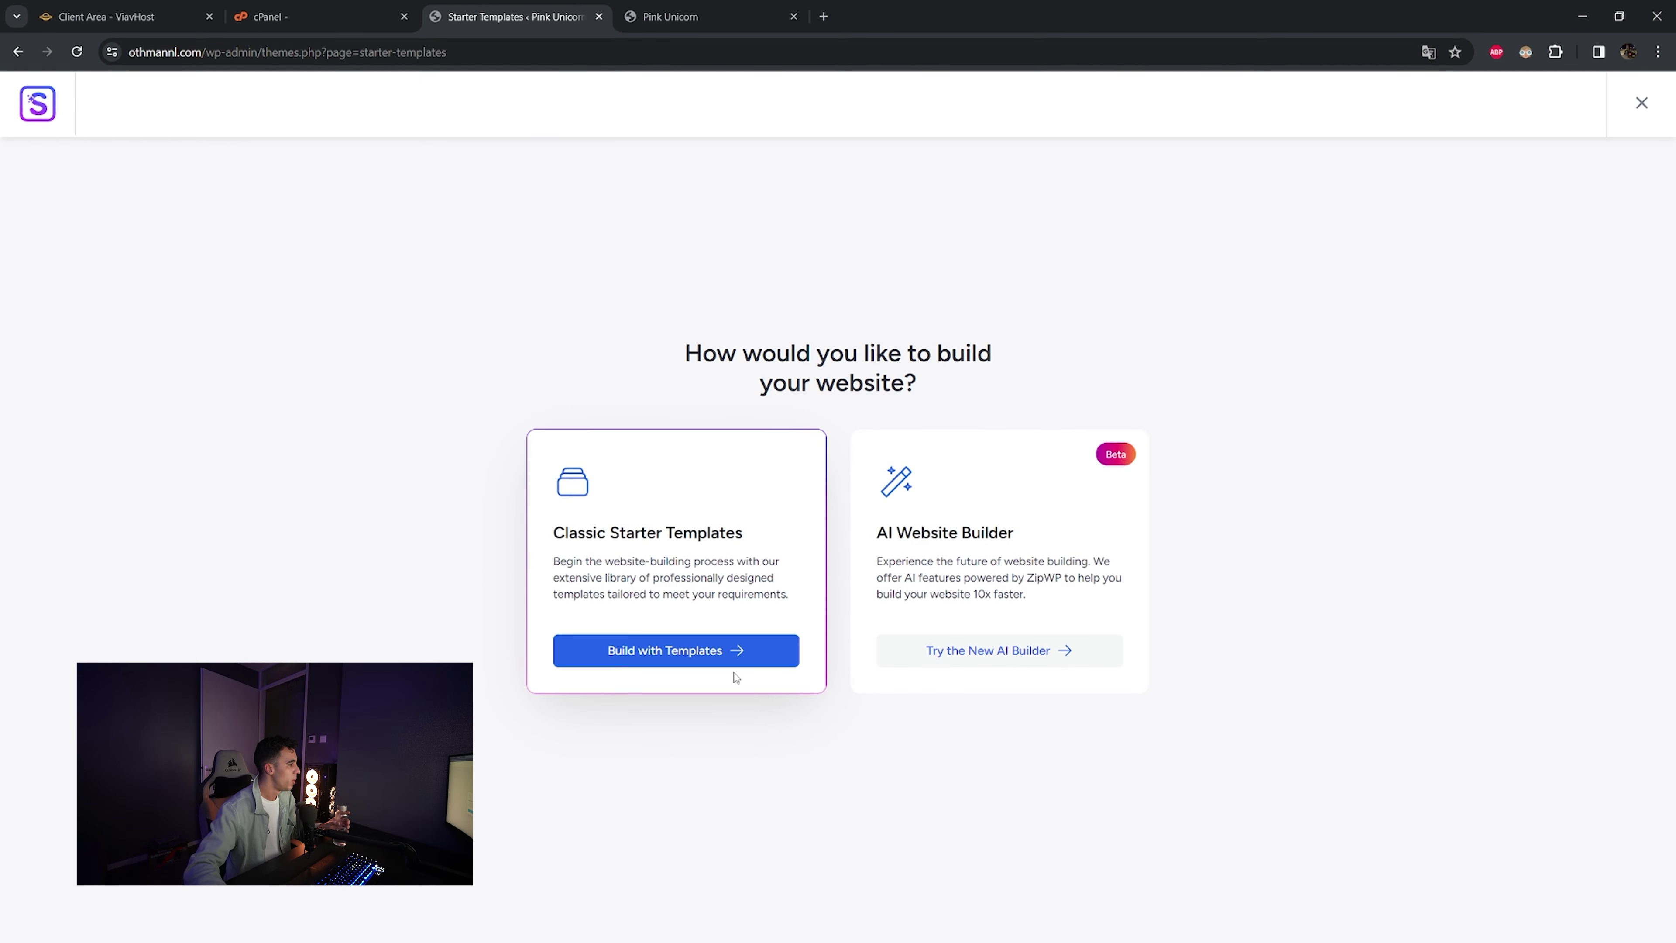
- Choose classic templates with Elementor, filter to Online Courses, and select Marketing Agency
{"action": "left_click", "coordinate": [710, 655]}
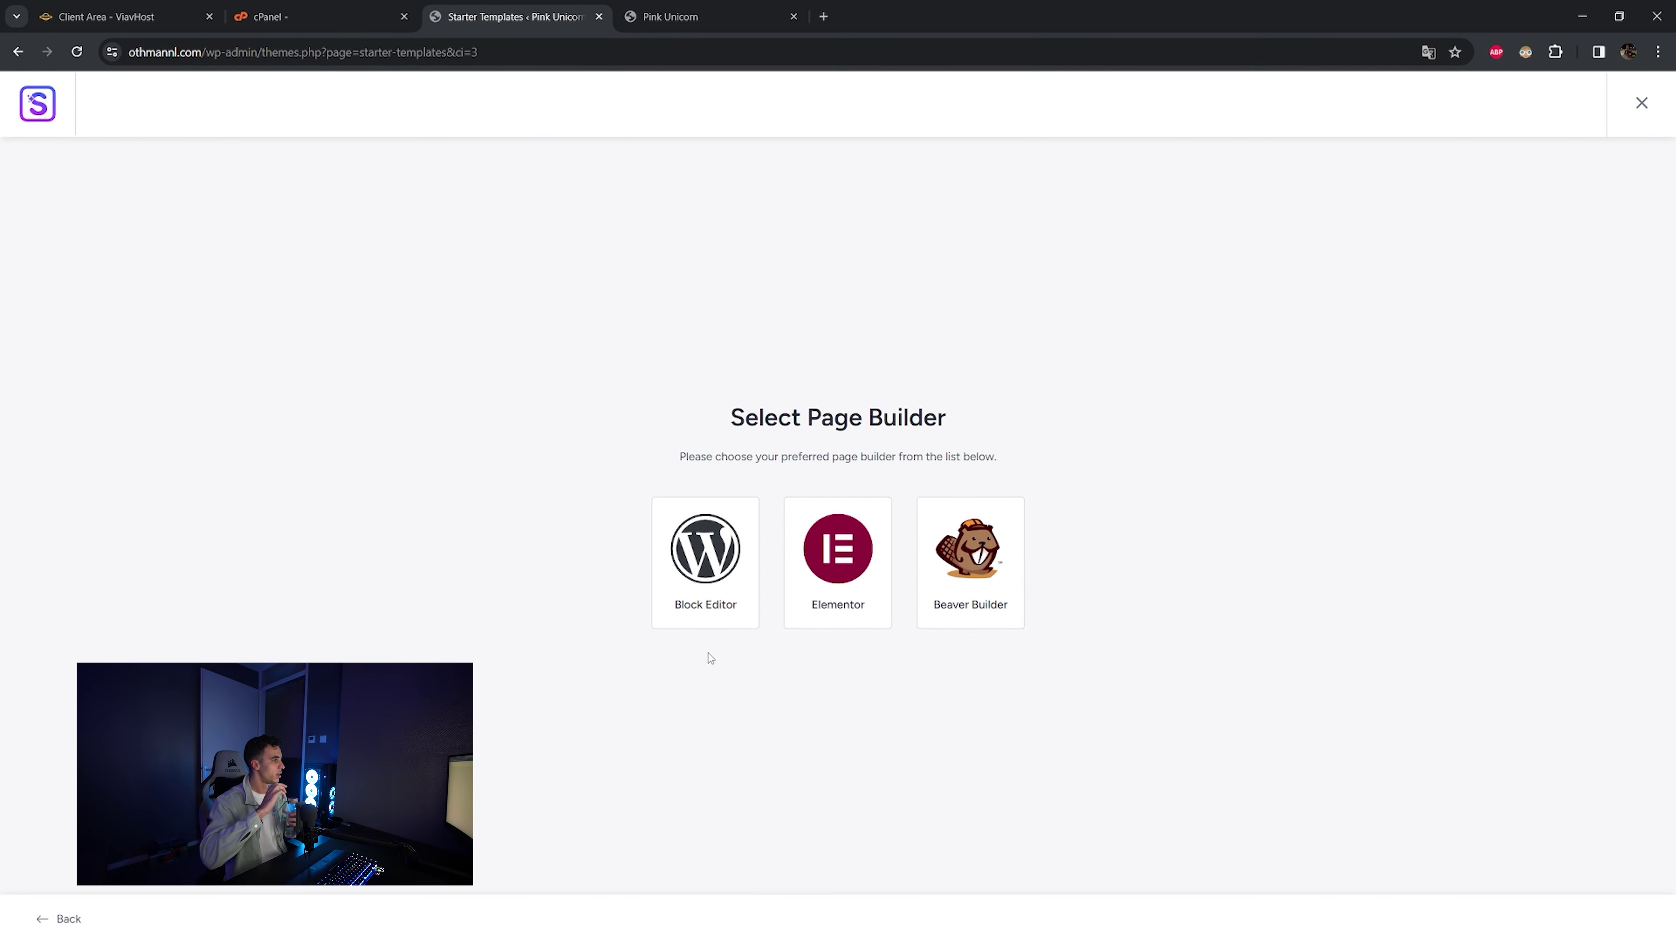
{"action": "left_click", "coordinate": [862, 547]}
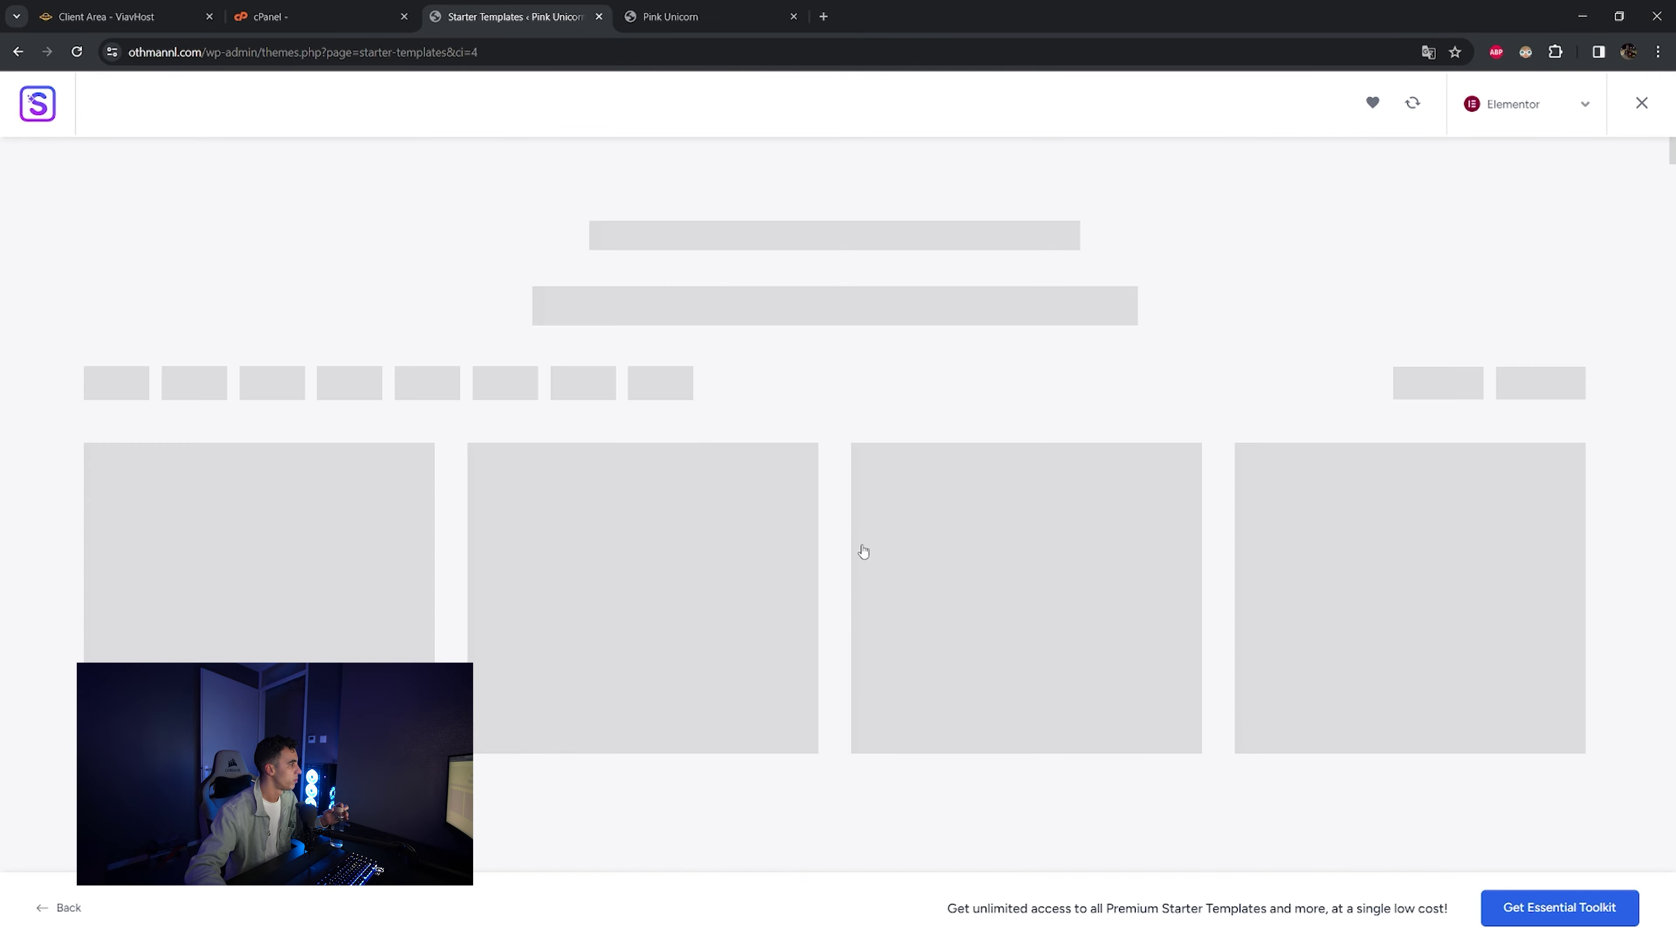
{"action": "scroll", "coordinate": [837, 565], "scroll_direction": "down", "scroll_amount": 20}
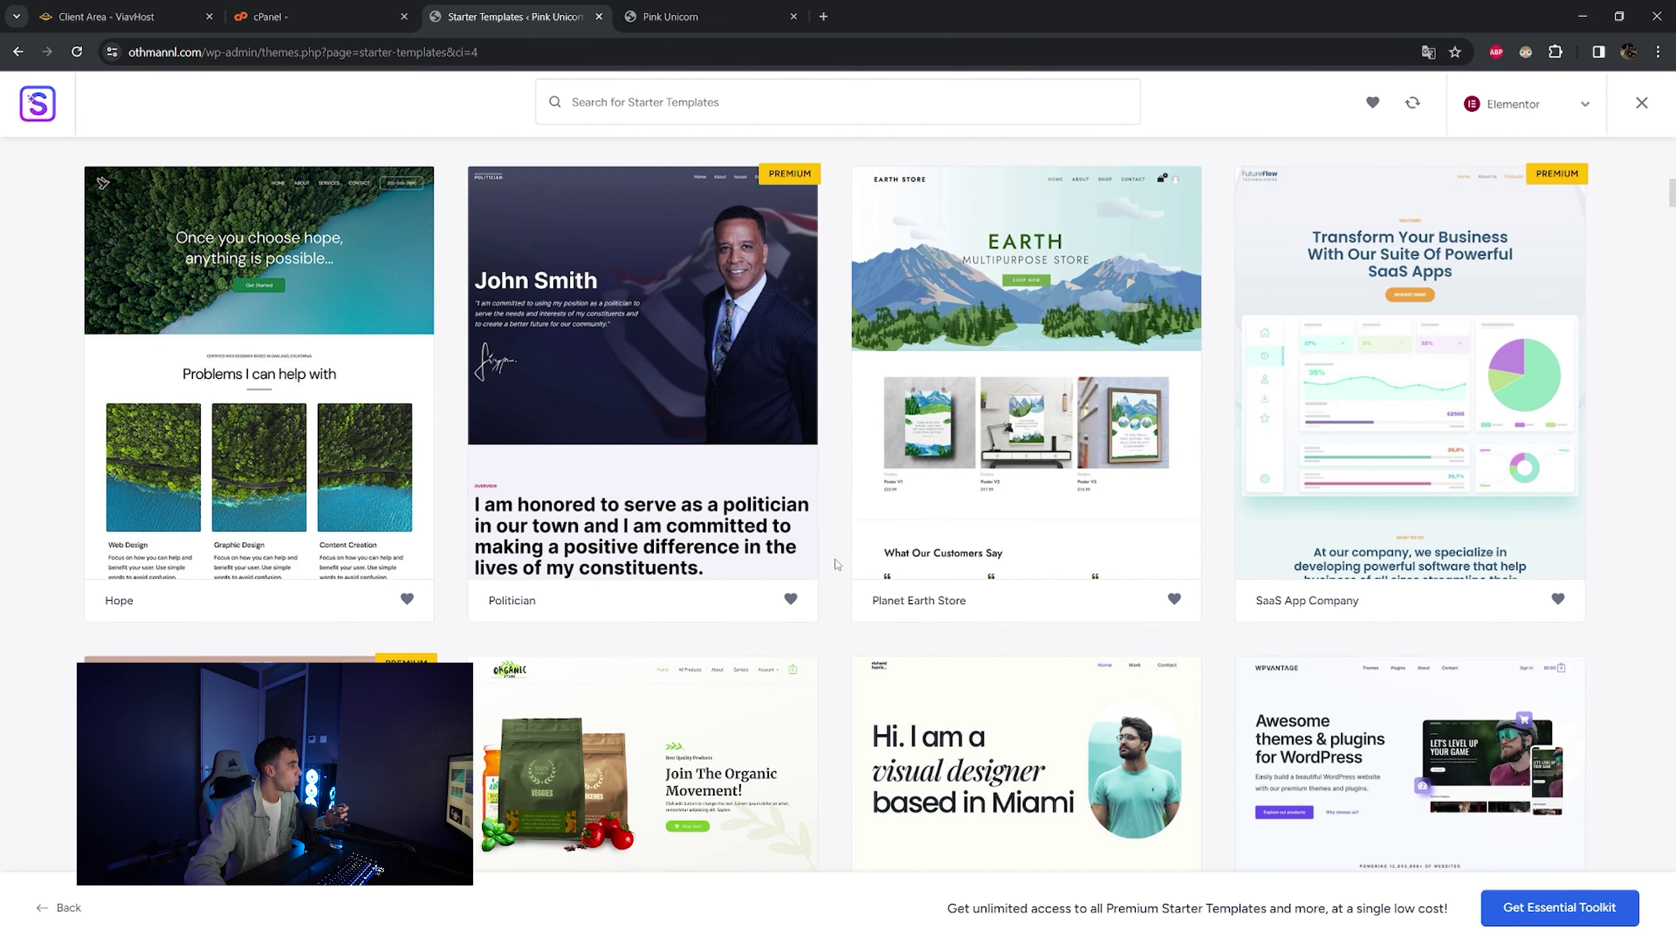
{"action": "scroll", "coordinate": [837, 564], "scroll_direction": "down", "scroll_amount": 15}
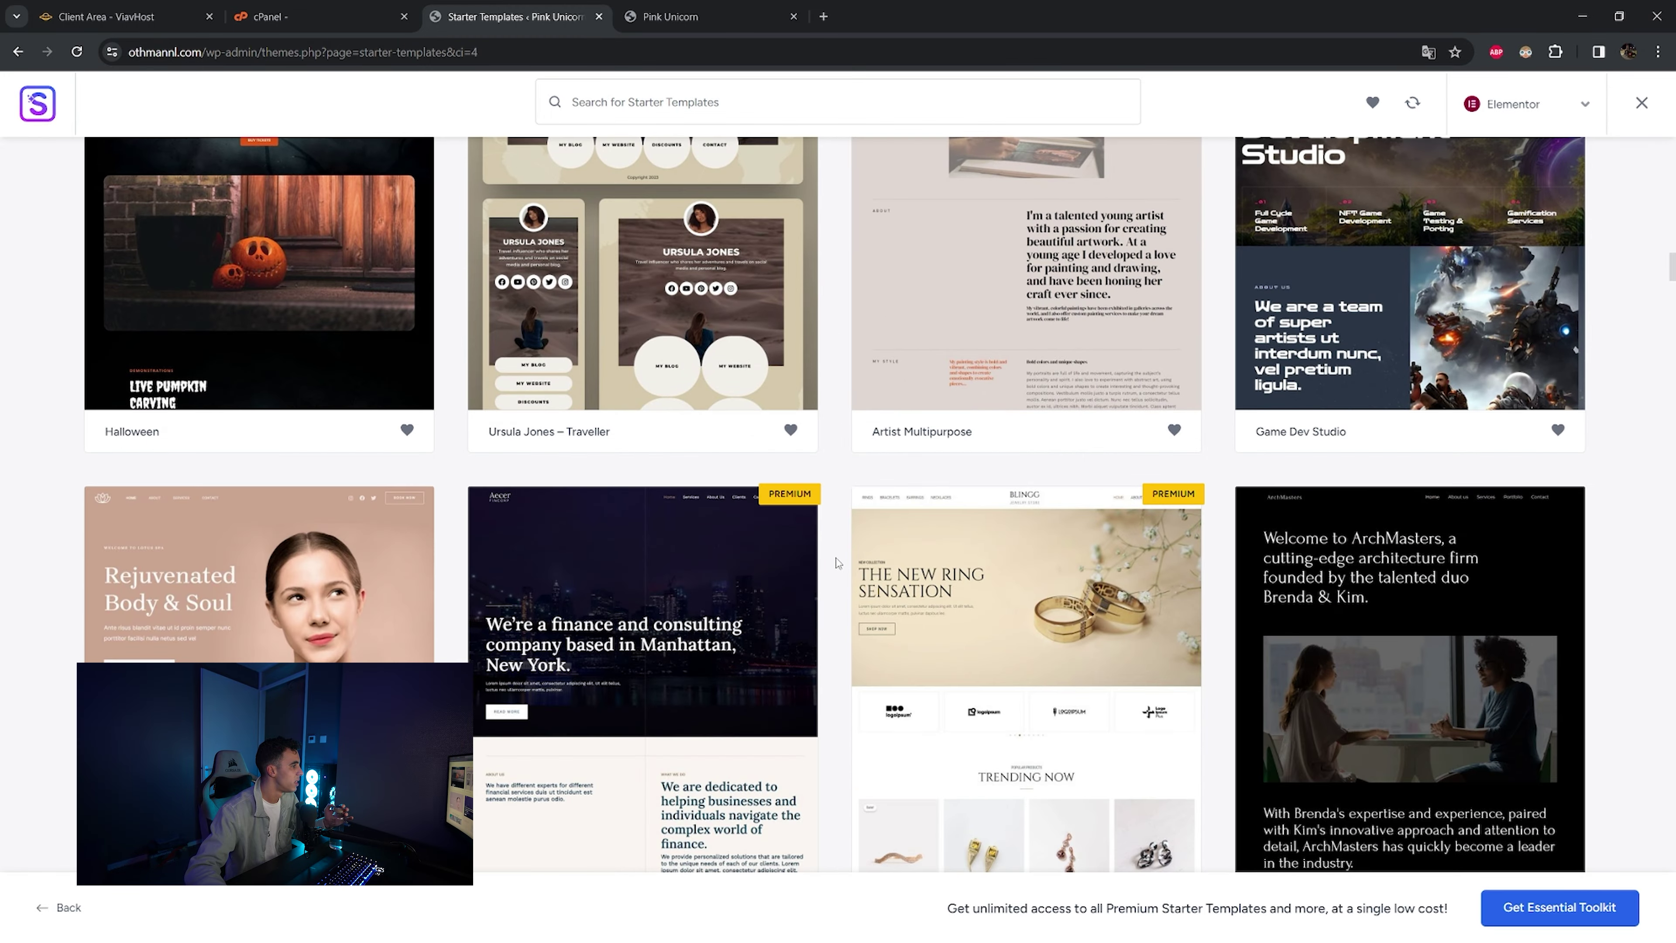
{"action": "scroll", "coordinate": [838, 561], "scroll_direction": "up", "scroll_amount": 20}
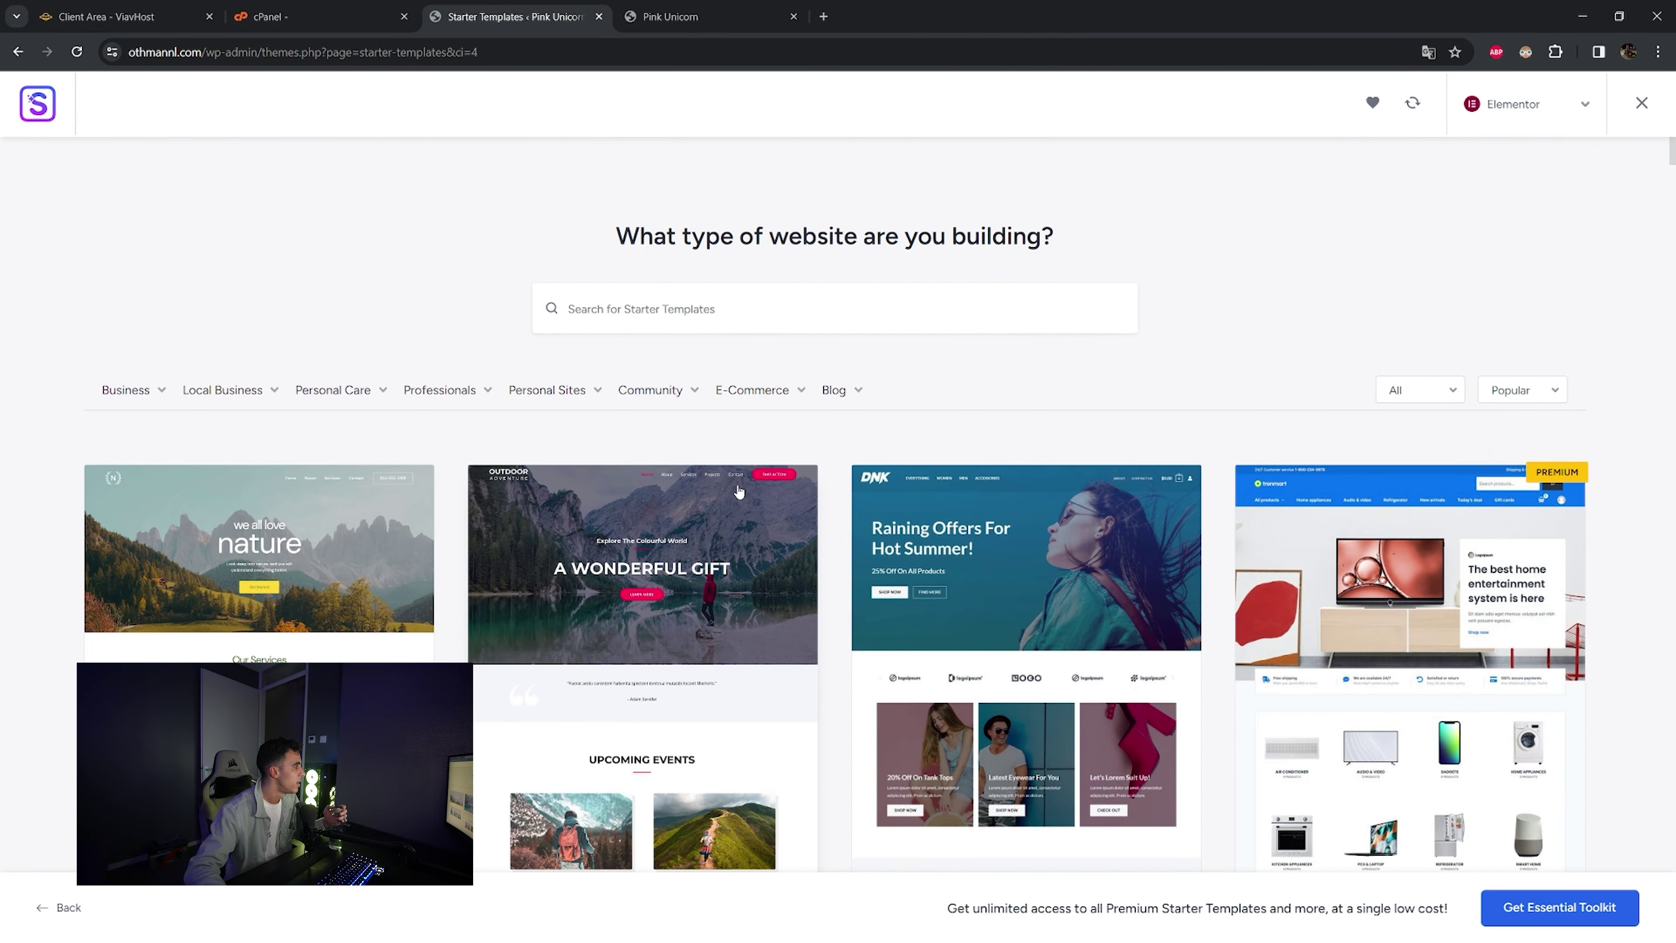
{"action": "mouse_move", "coordinate": [758, 420]}
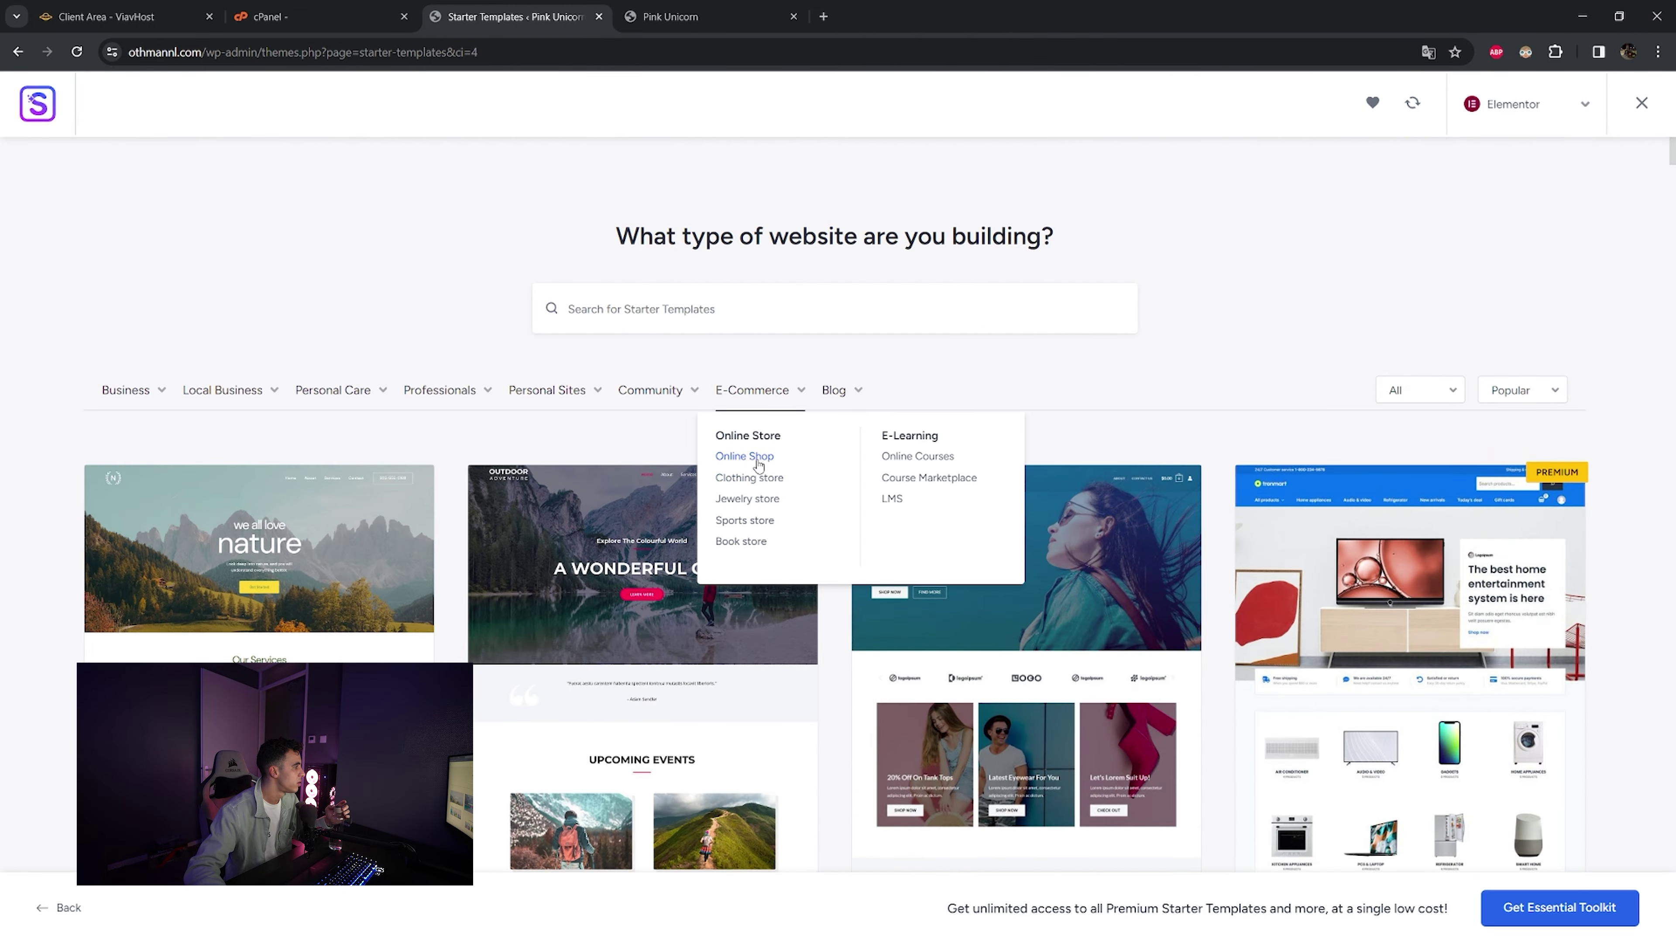
{"action": "left_click", "coordinate": [904, 457]}
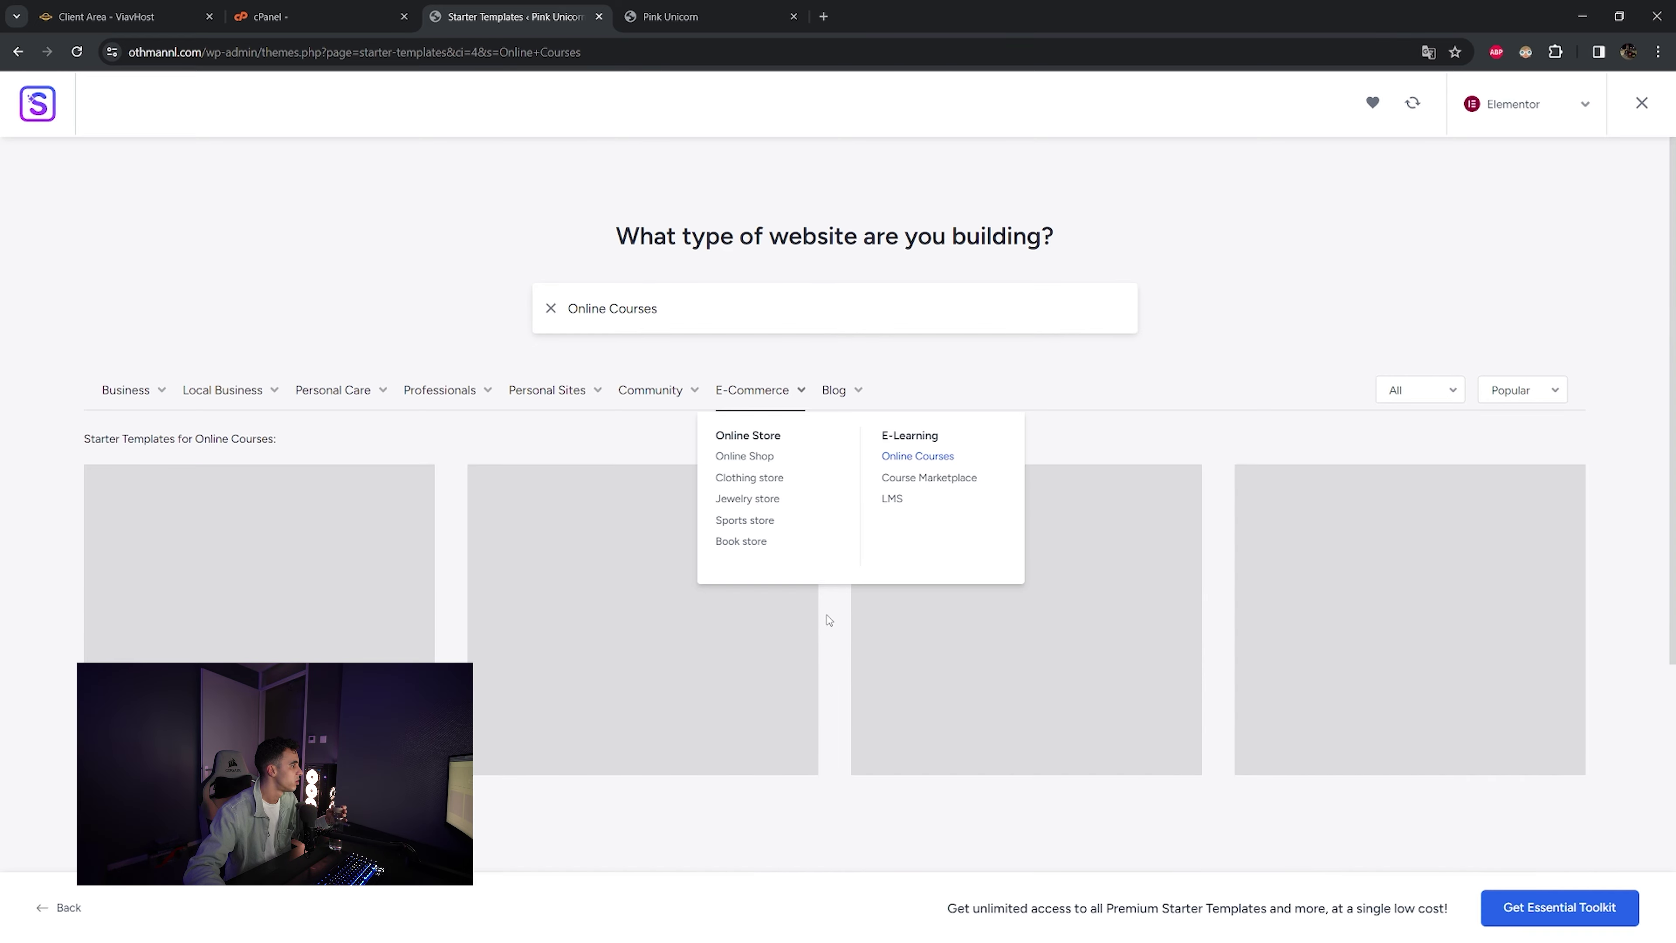
{"action": "scroll", "coordinate": [829, 619], "scroll_direction": "down", "scroll_amount": 10}
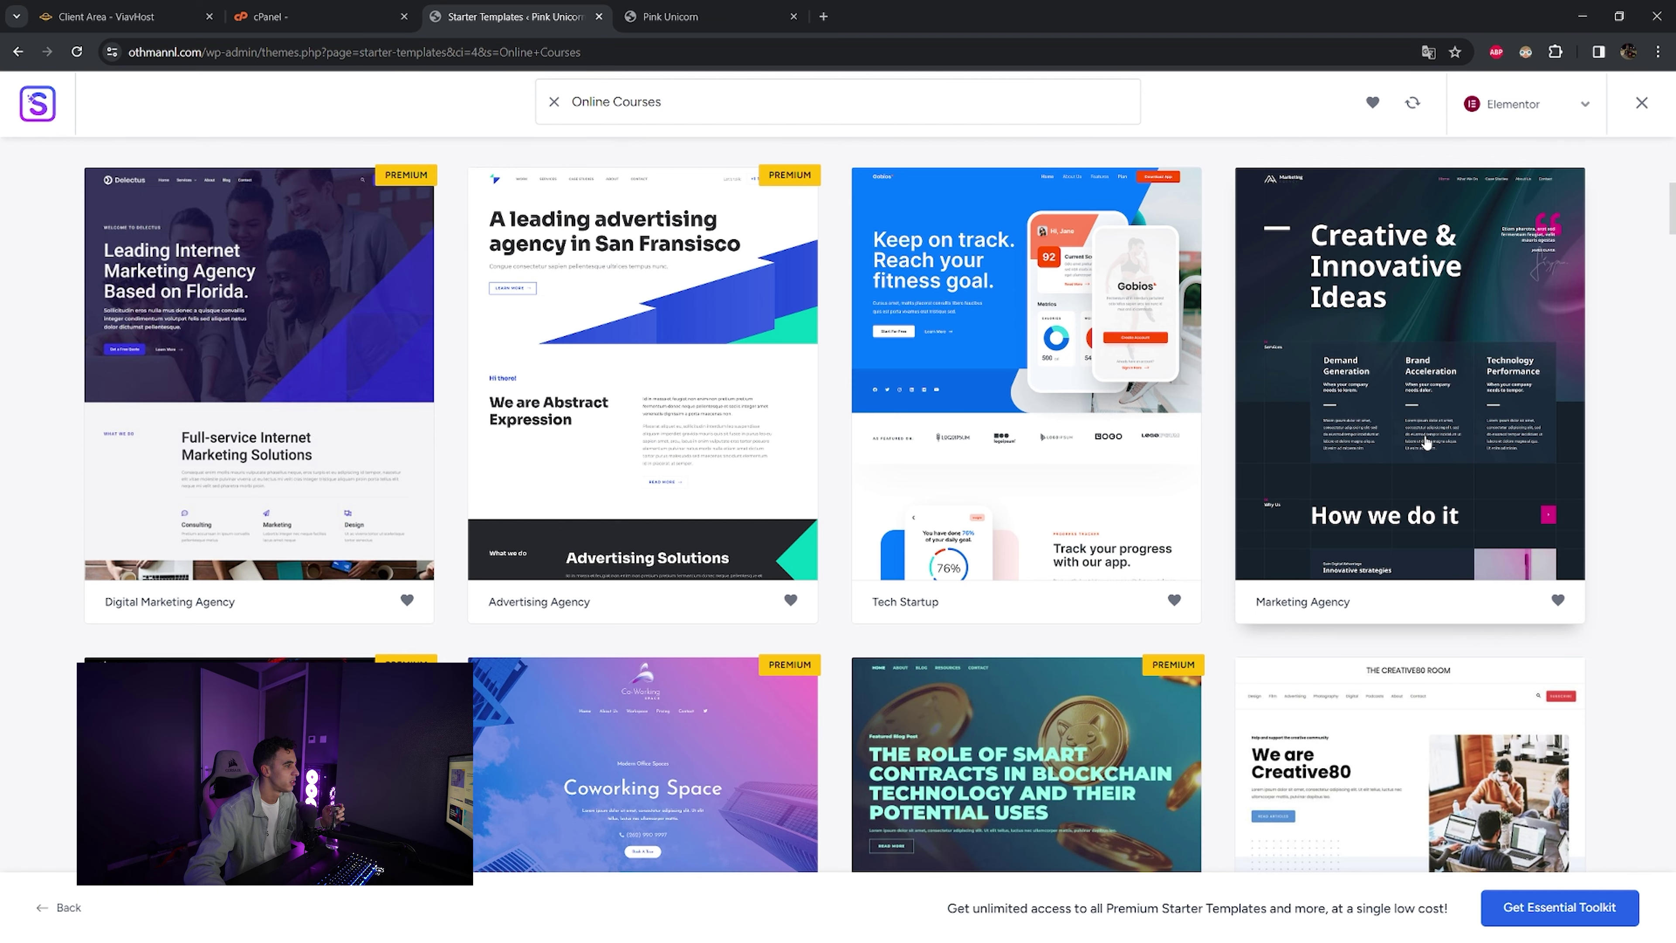
{"action": "left_click", "coordinate": [1412, 510]}
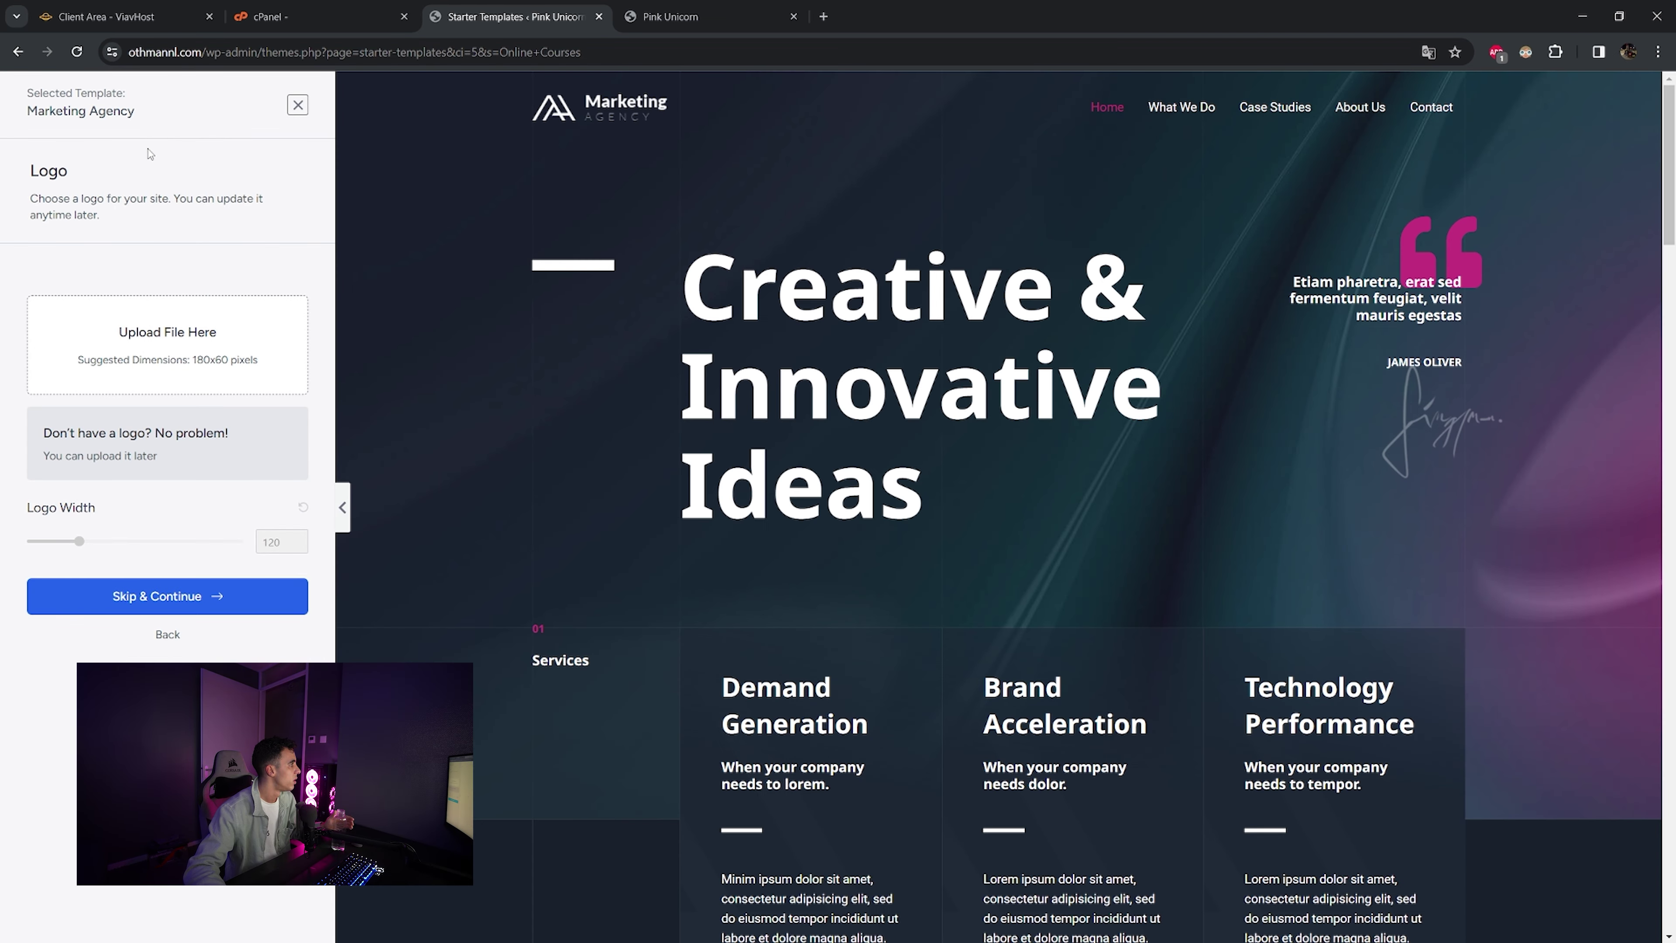
- Skip the logo step without uploading an image
{"action": "left_click", "coordinate": [154, 381]}
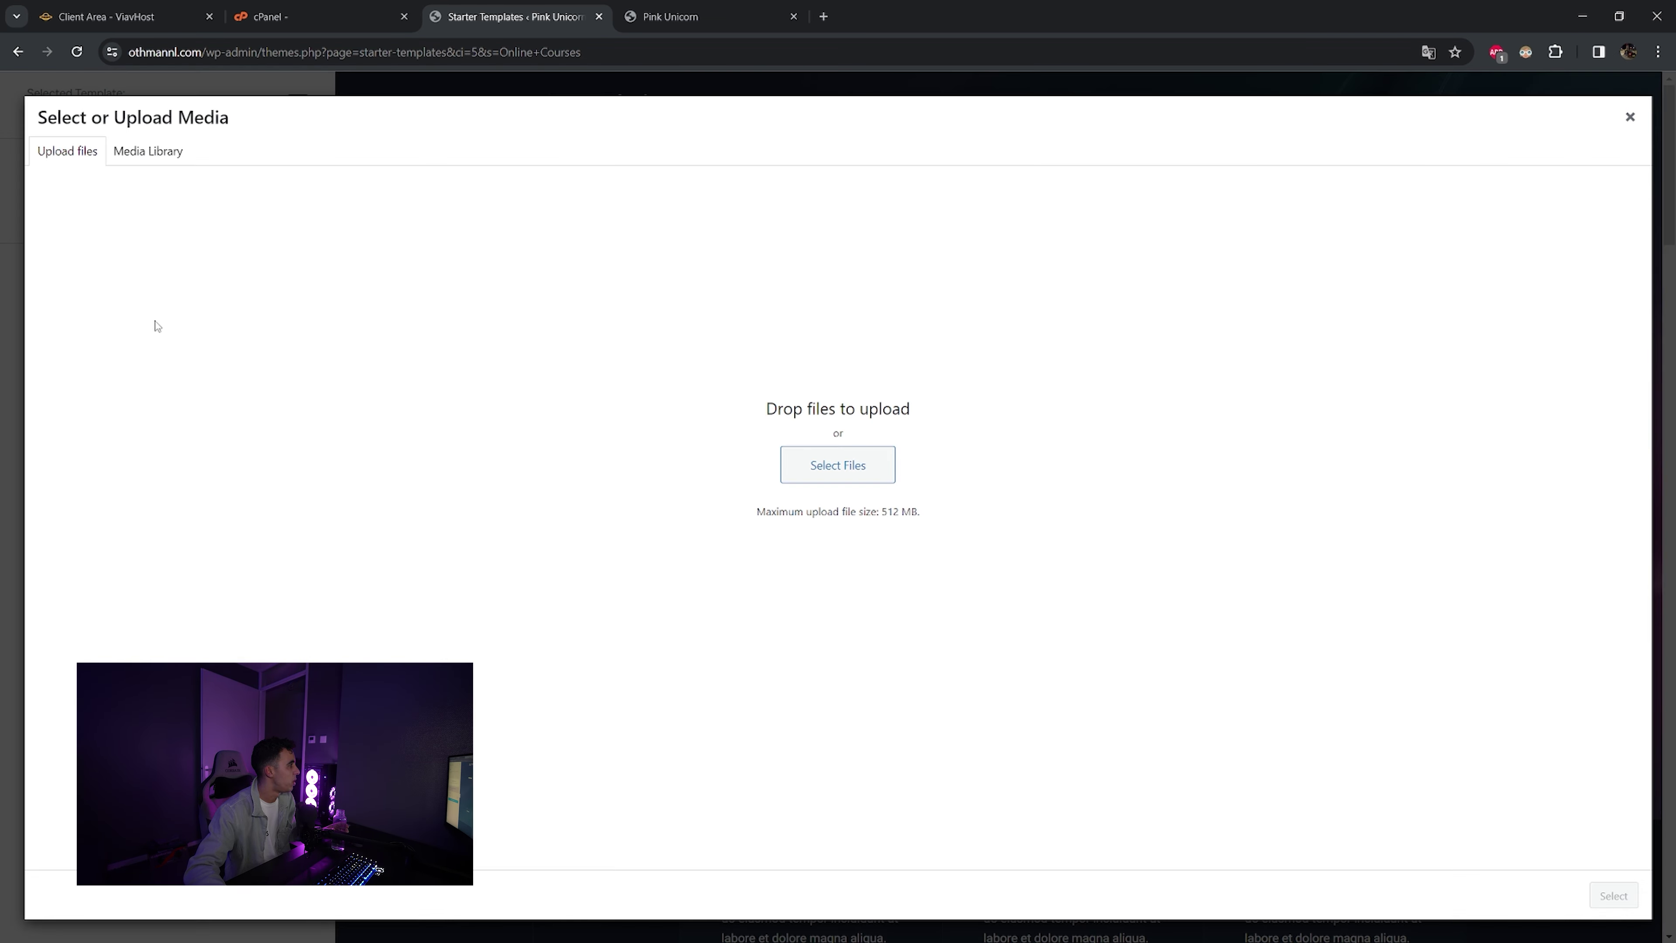
{"action": "left_click", "coordinate": [1629, 126]}
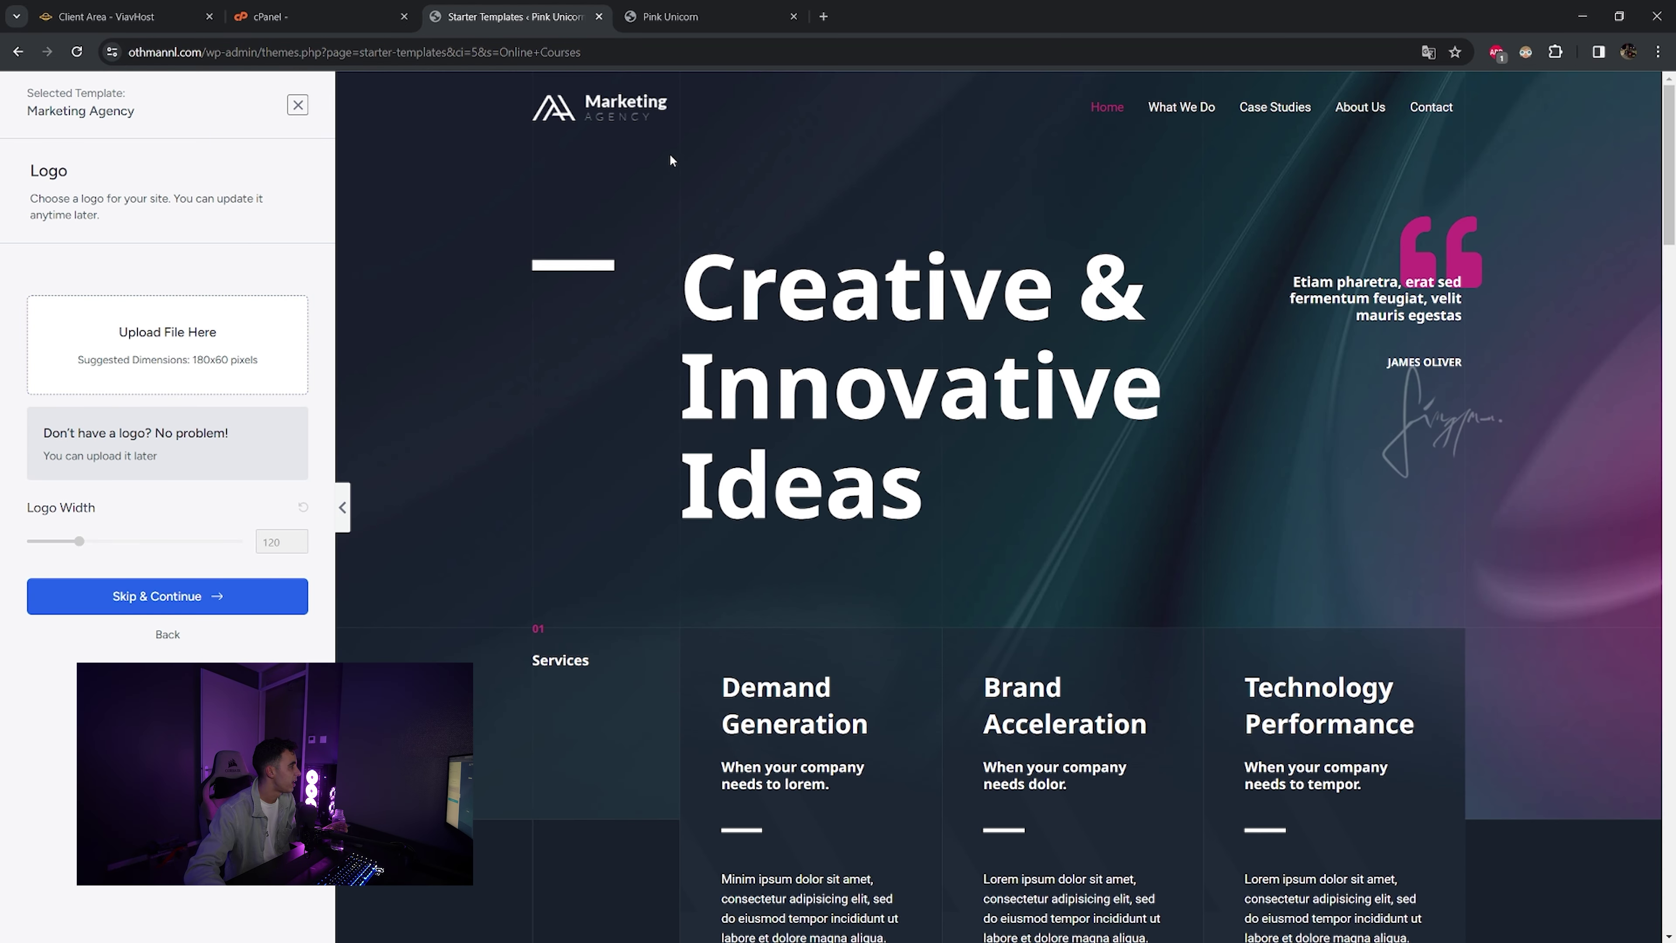
{"action": "left_click", "coordinate": [191, 602]}
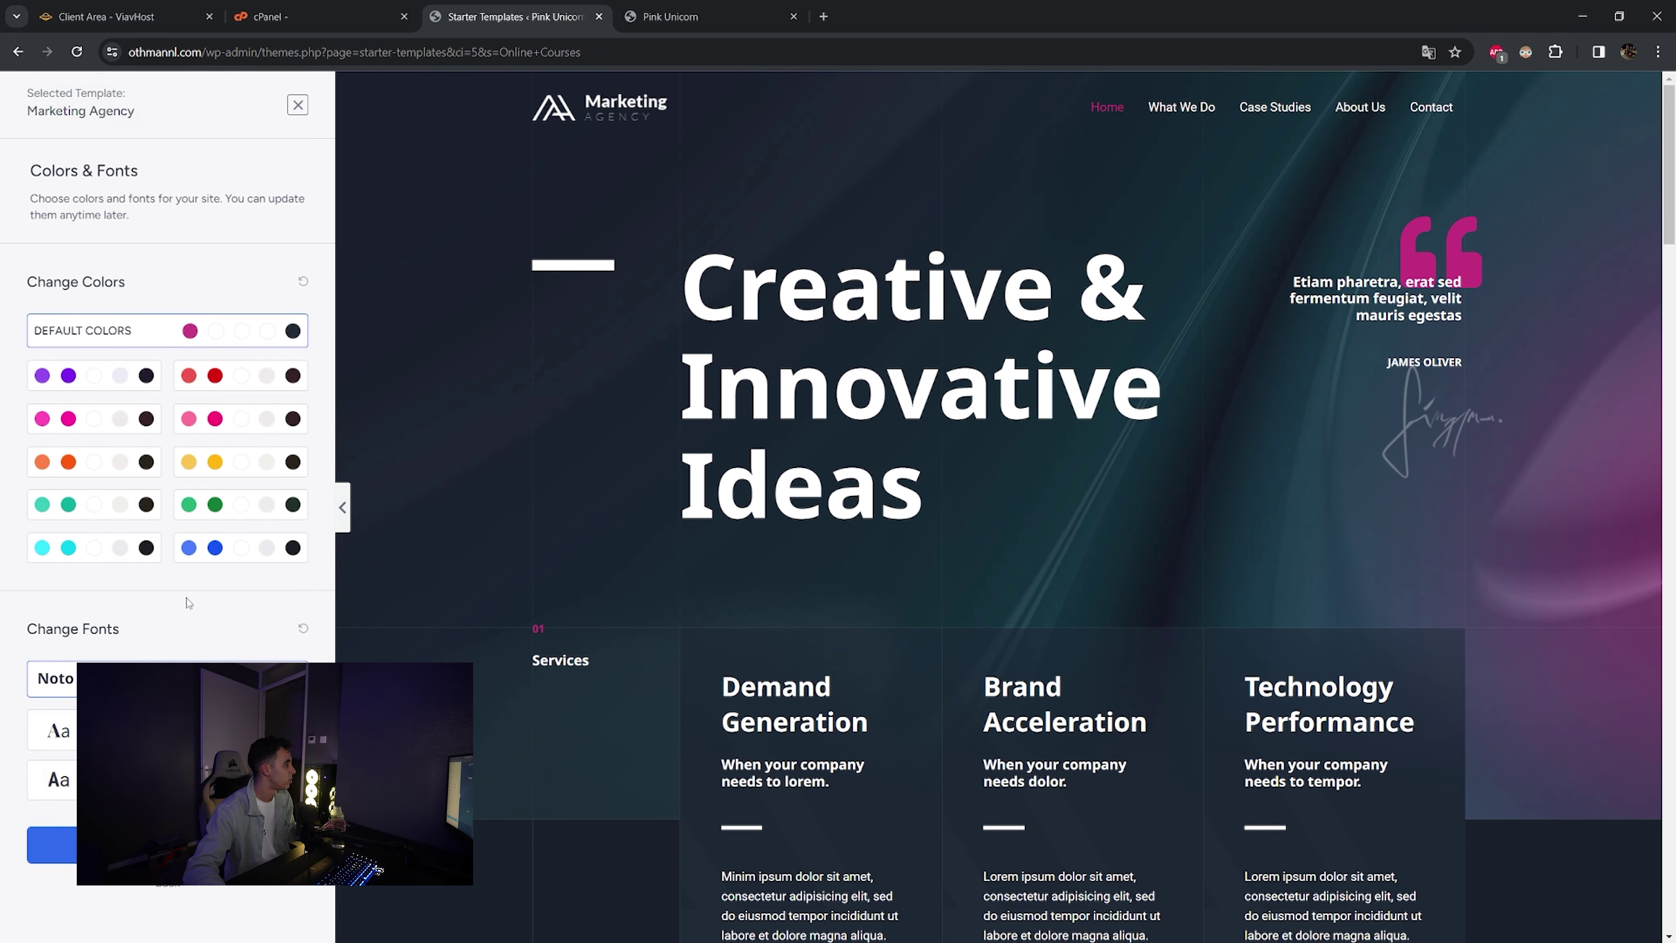
- Settle on the blue colour palette after comparing cyan, and choose a serif font pairing
{"action": "left_click", "coordinate": [241, 388]}
{"action": "left_click", "coordinate": [104, 380]}
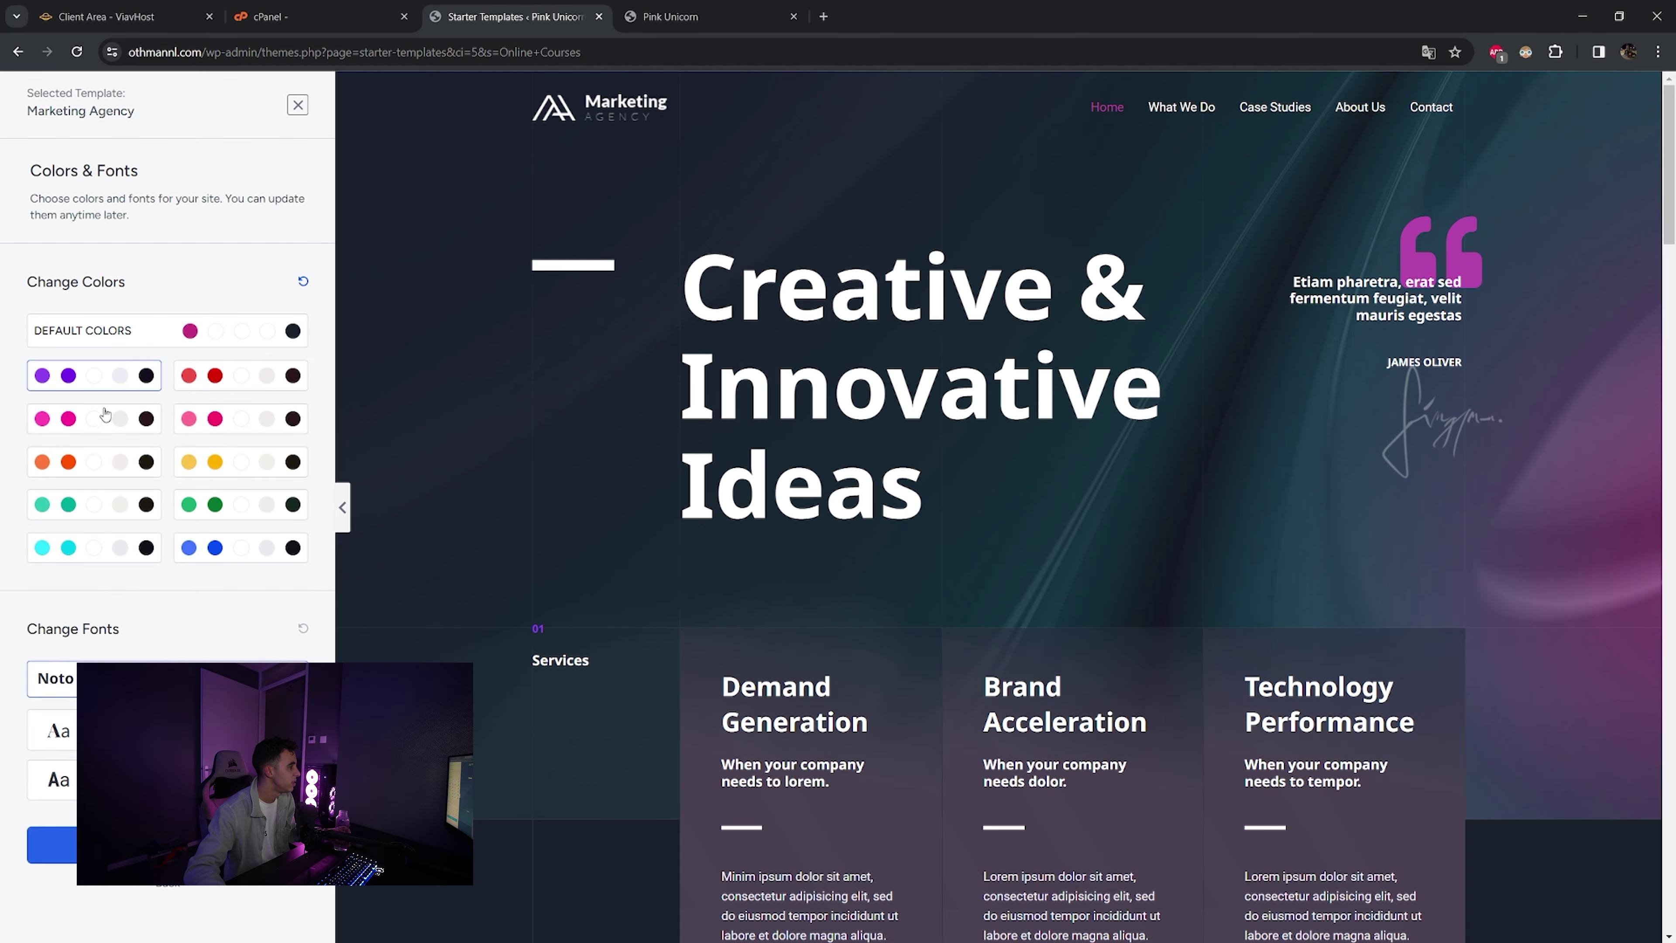
{"action": "left_click", "coordinate": [94, 419]}
{"action": "left_click", "coordinate": [230, 558]}
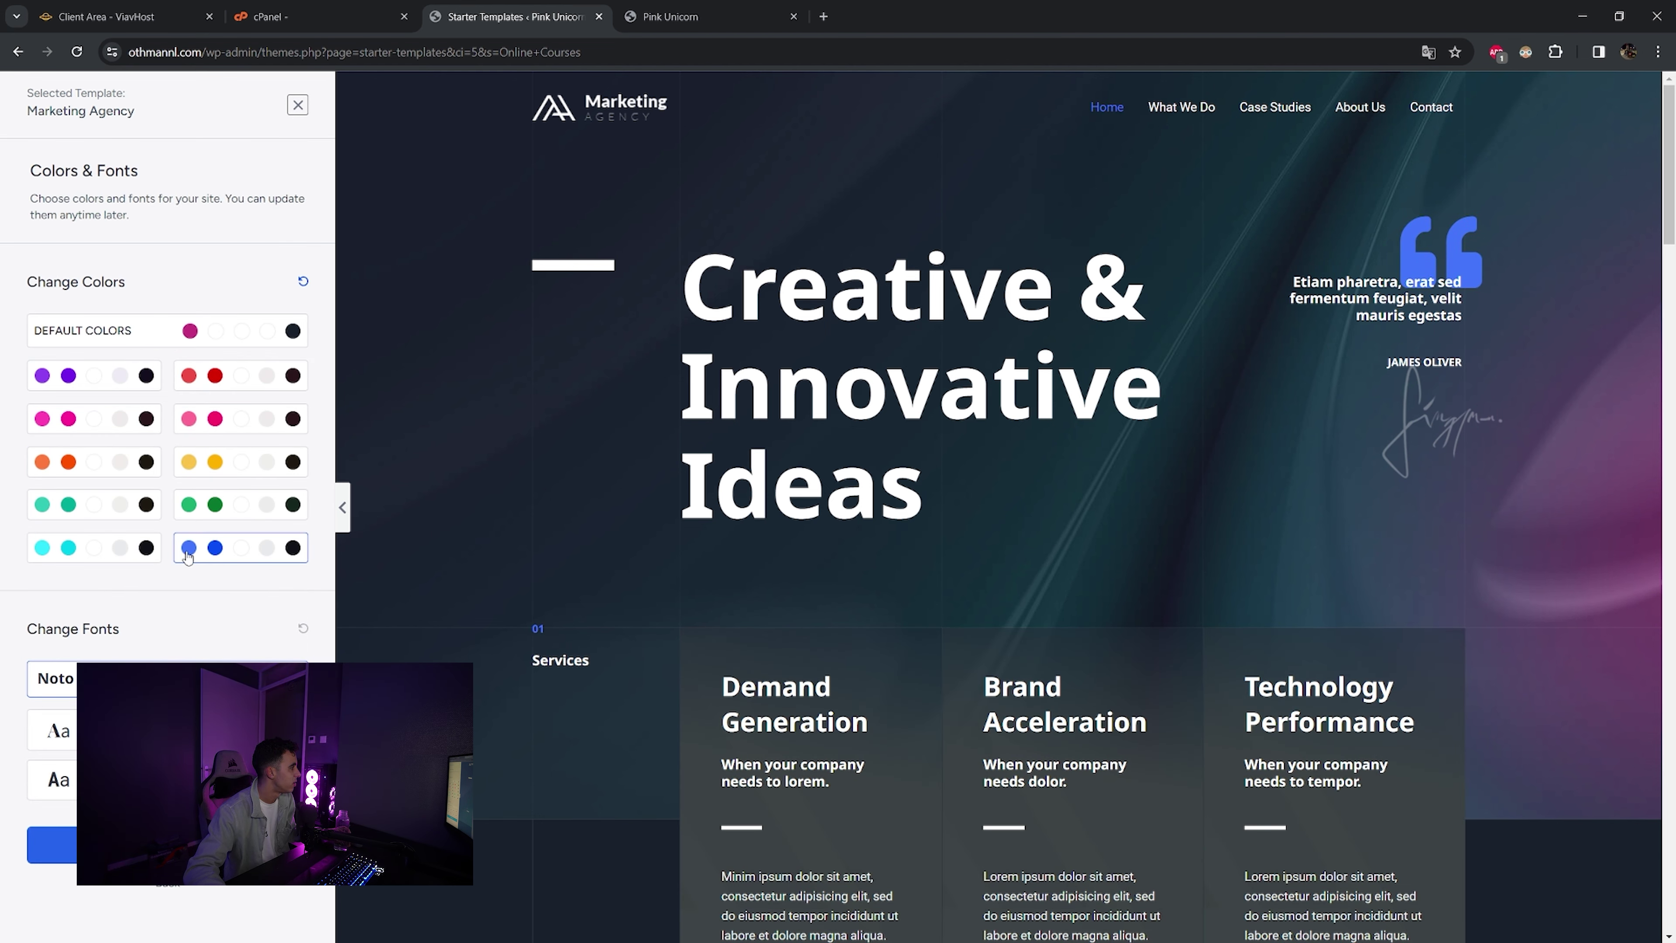
{"action": "left_click", "coordinate": [125, 552]}
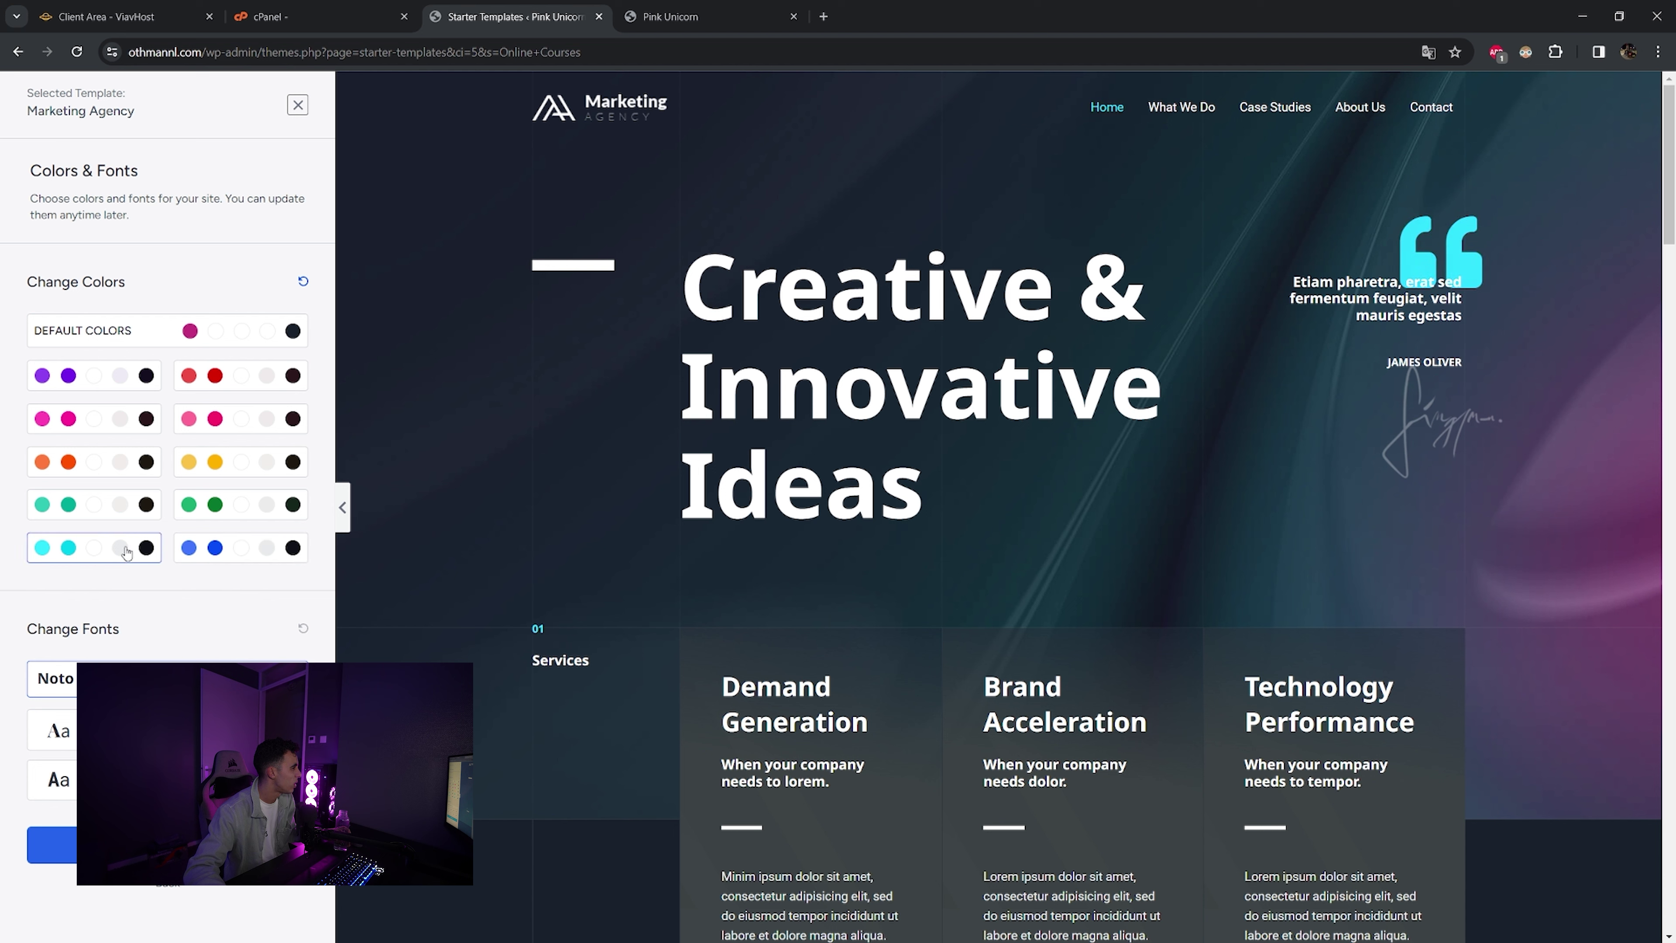
{"action": "left_click", "coordinate": [229, 557]}
{"action": "left_click", "coordinate": [66, 557]}
{"action": "left_click", "coordinate": [189, 562]}
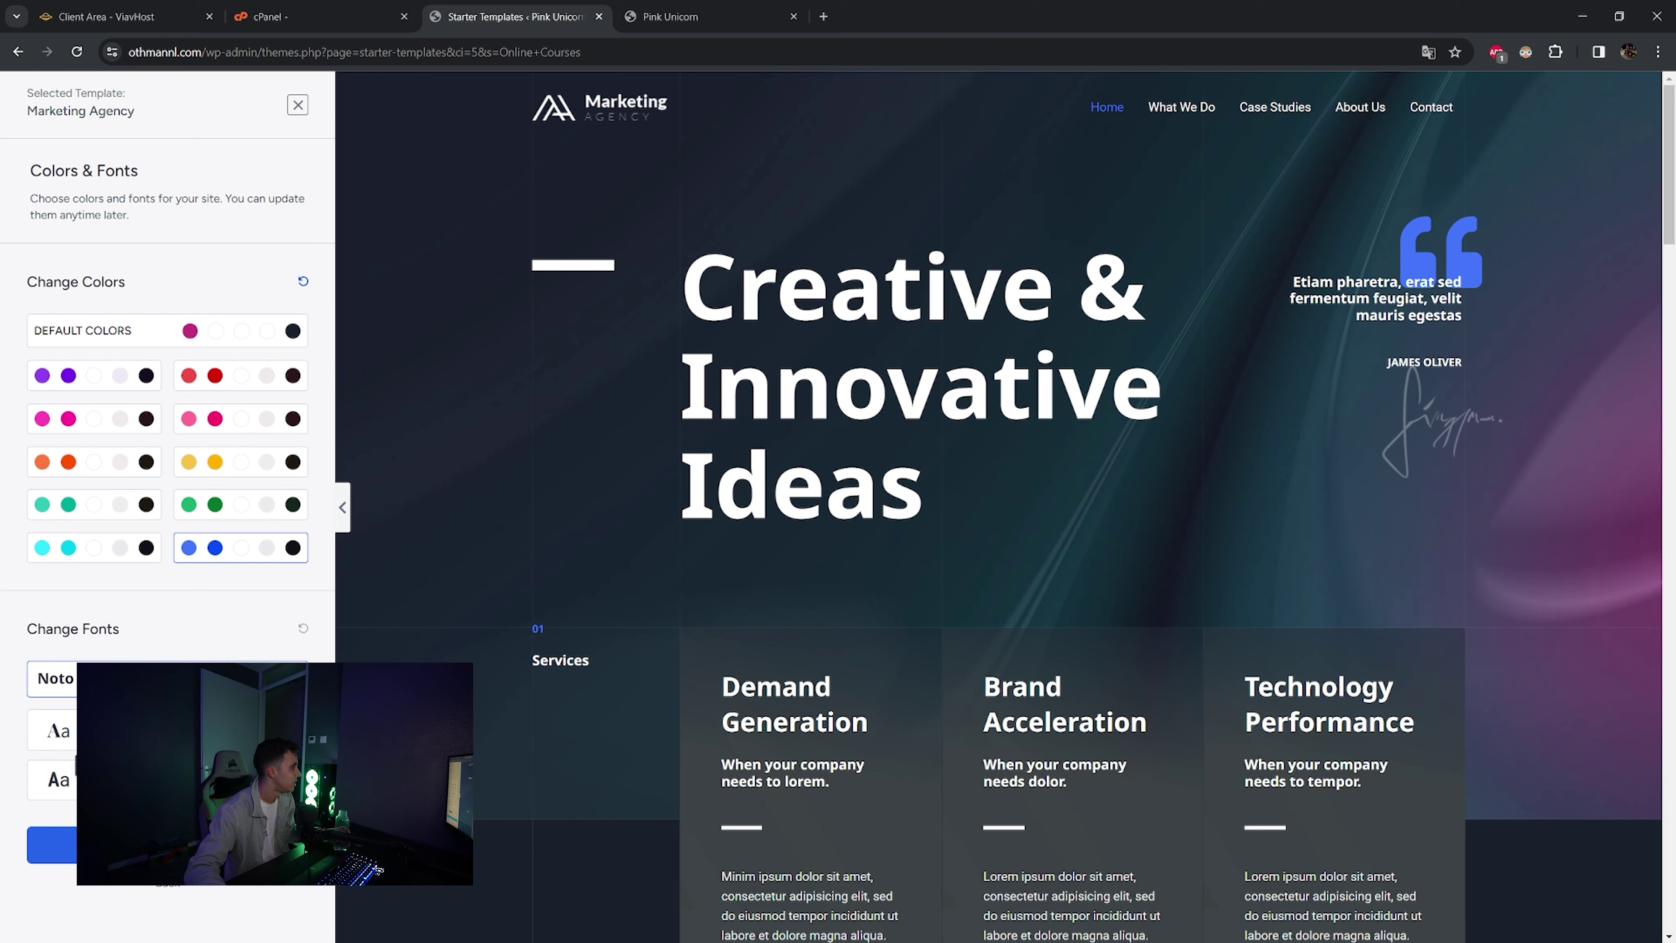
{"action": "left_click", "coordinate": [58, 731]}
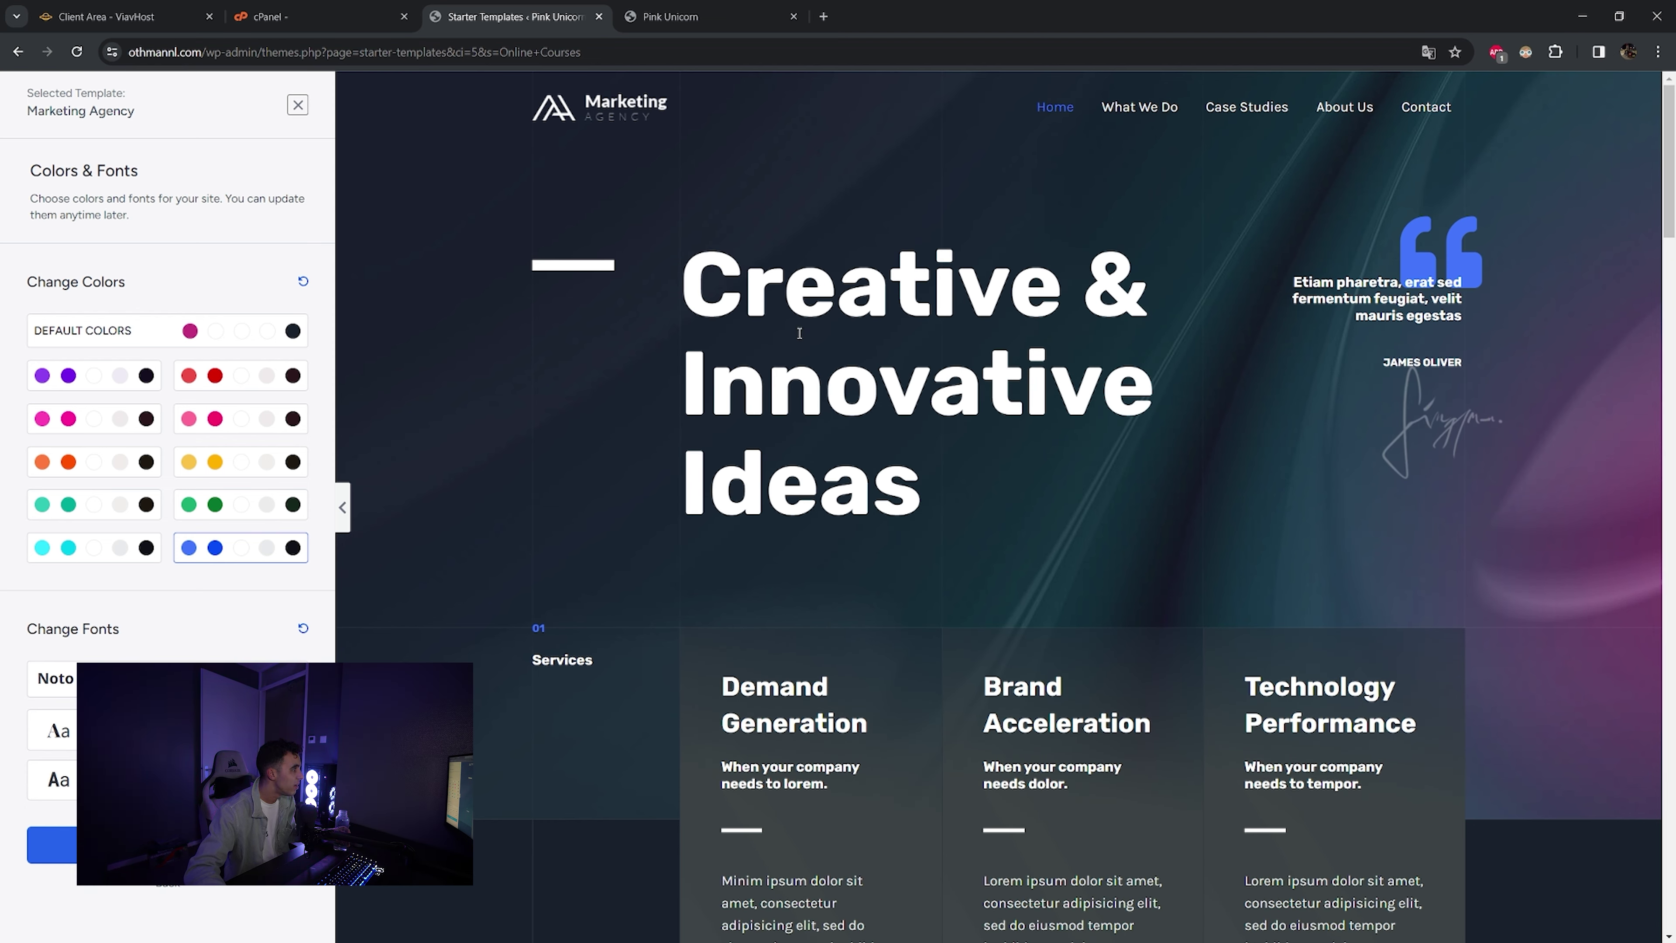
- Continue to the final details form and enter the first name and work email
{"action": "left_click", "coordinate": [290, 847]}
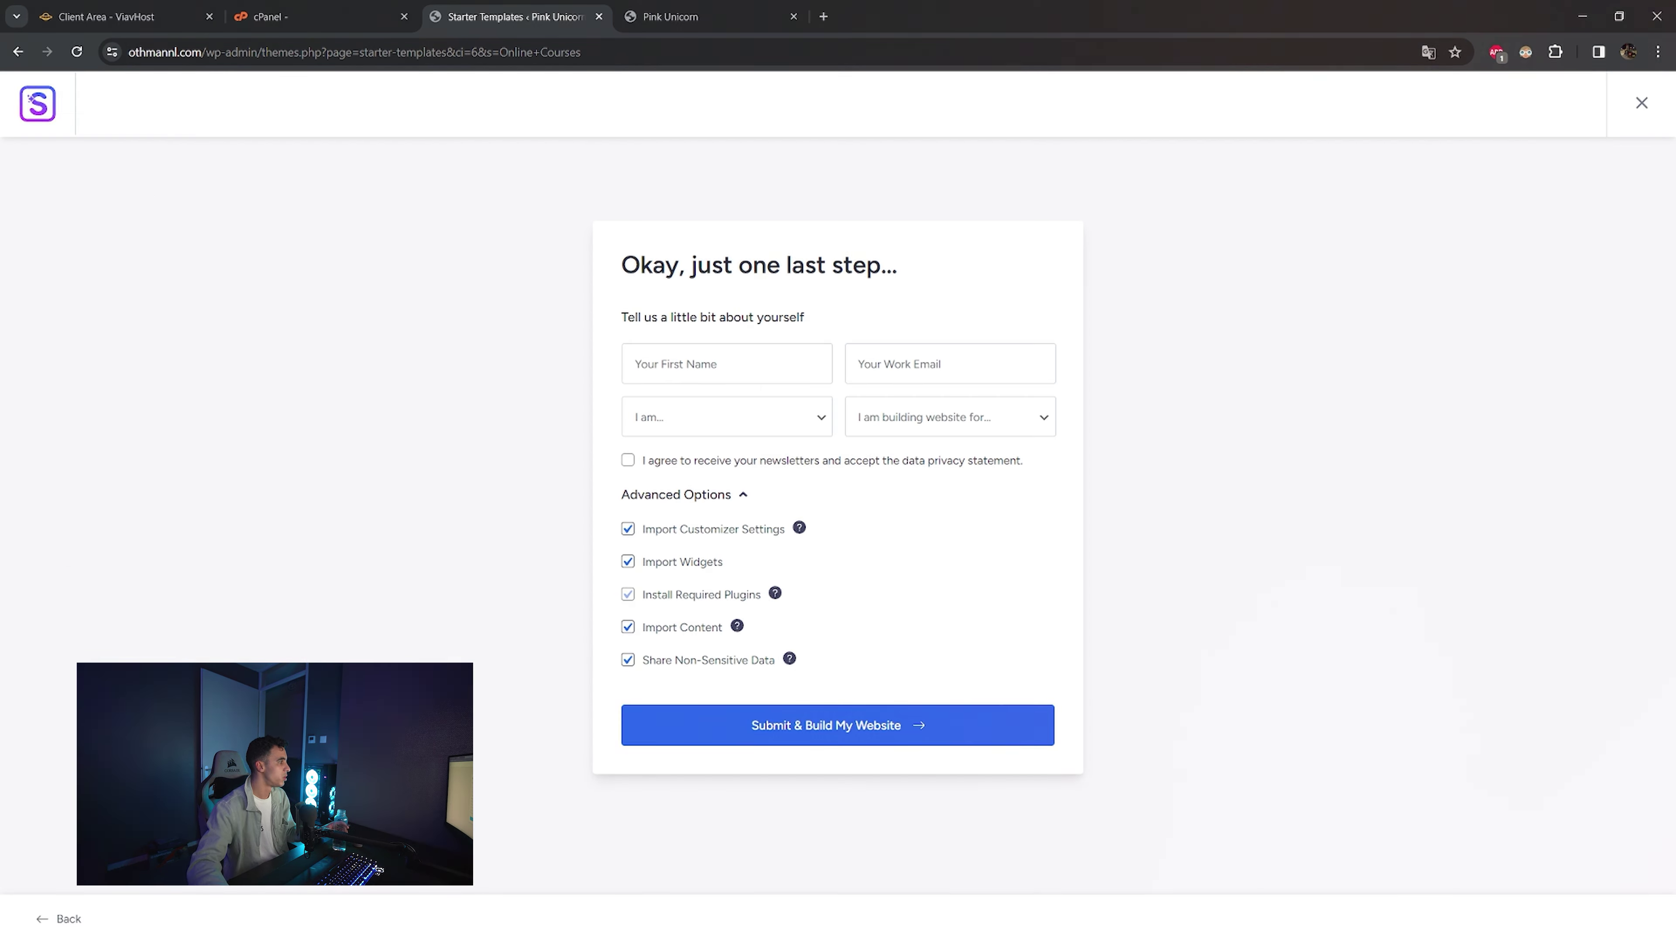
{"action": "left_click", "coordinate": [723, 363]}
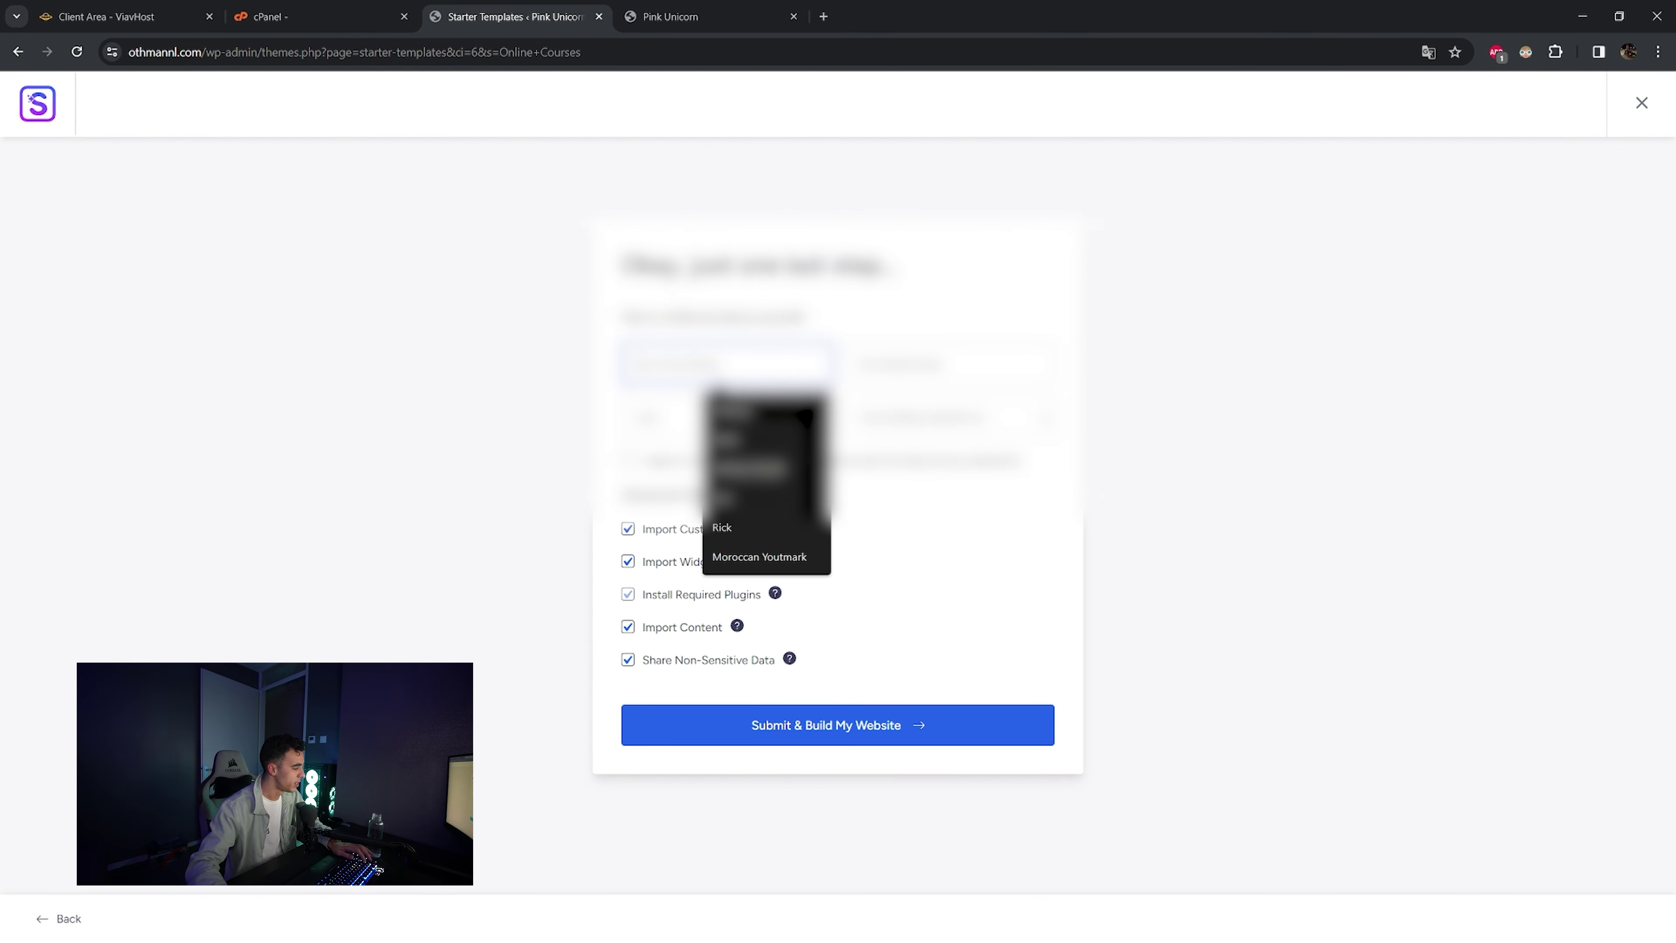
{"action": "type", "text": "Othman"}
{"action": "key", "text": "Tab"}
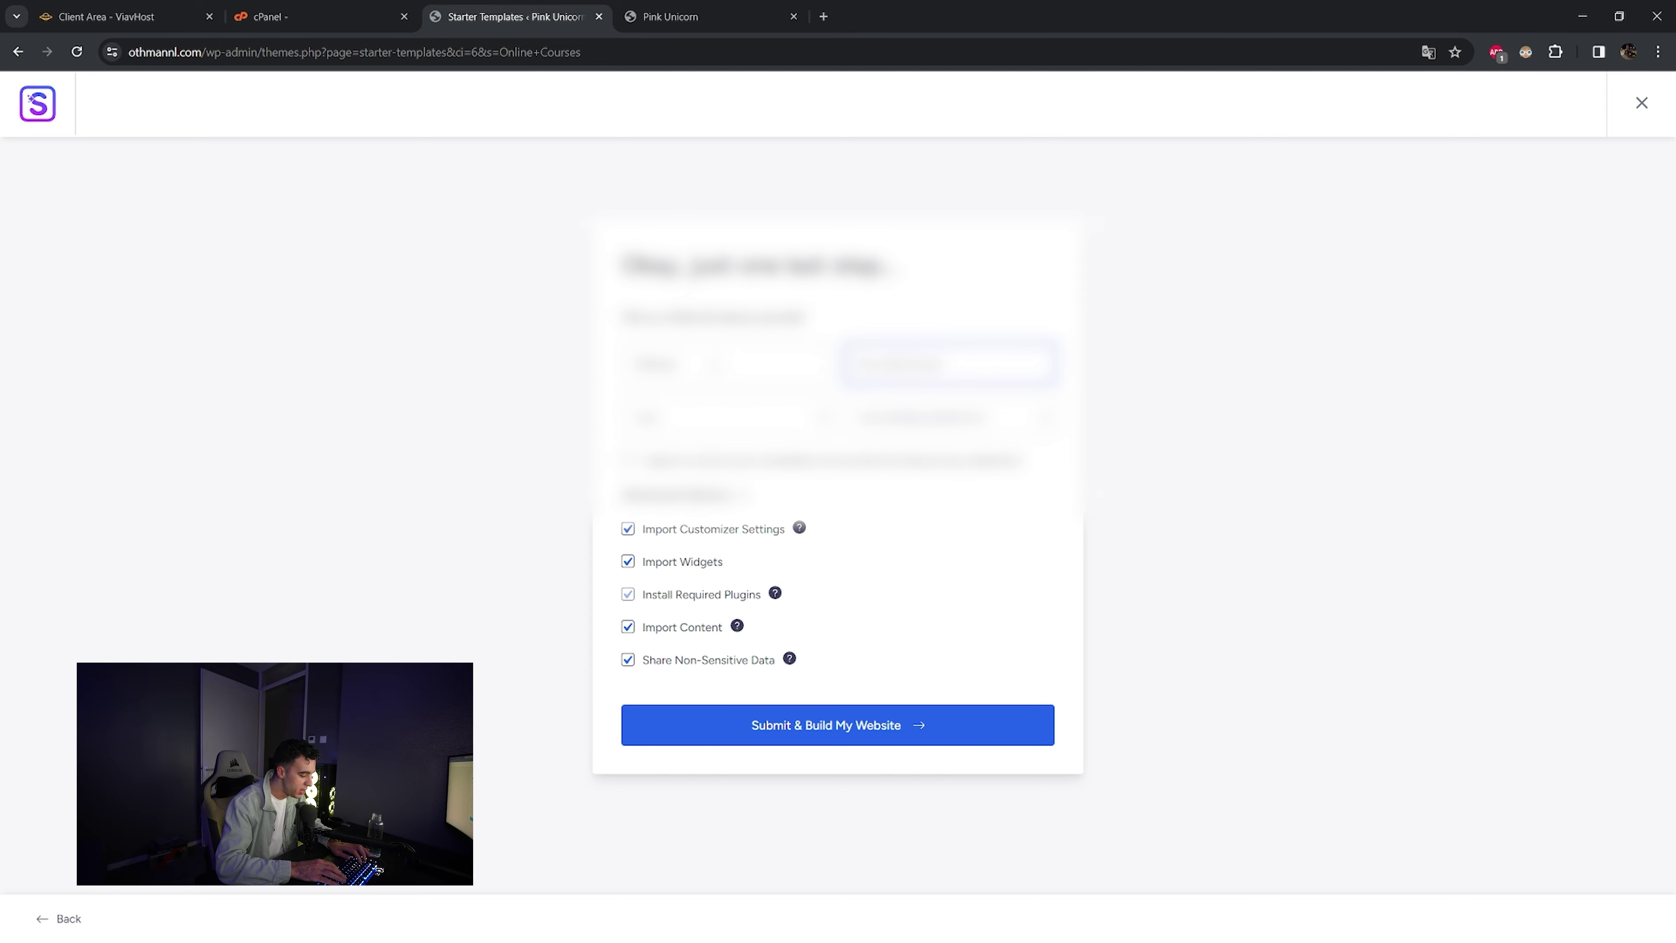
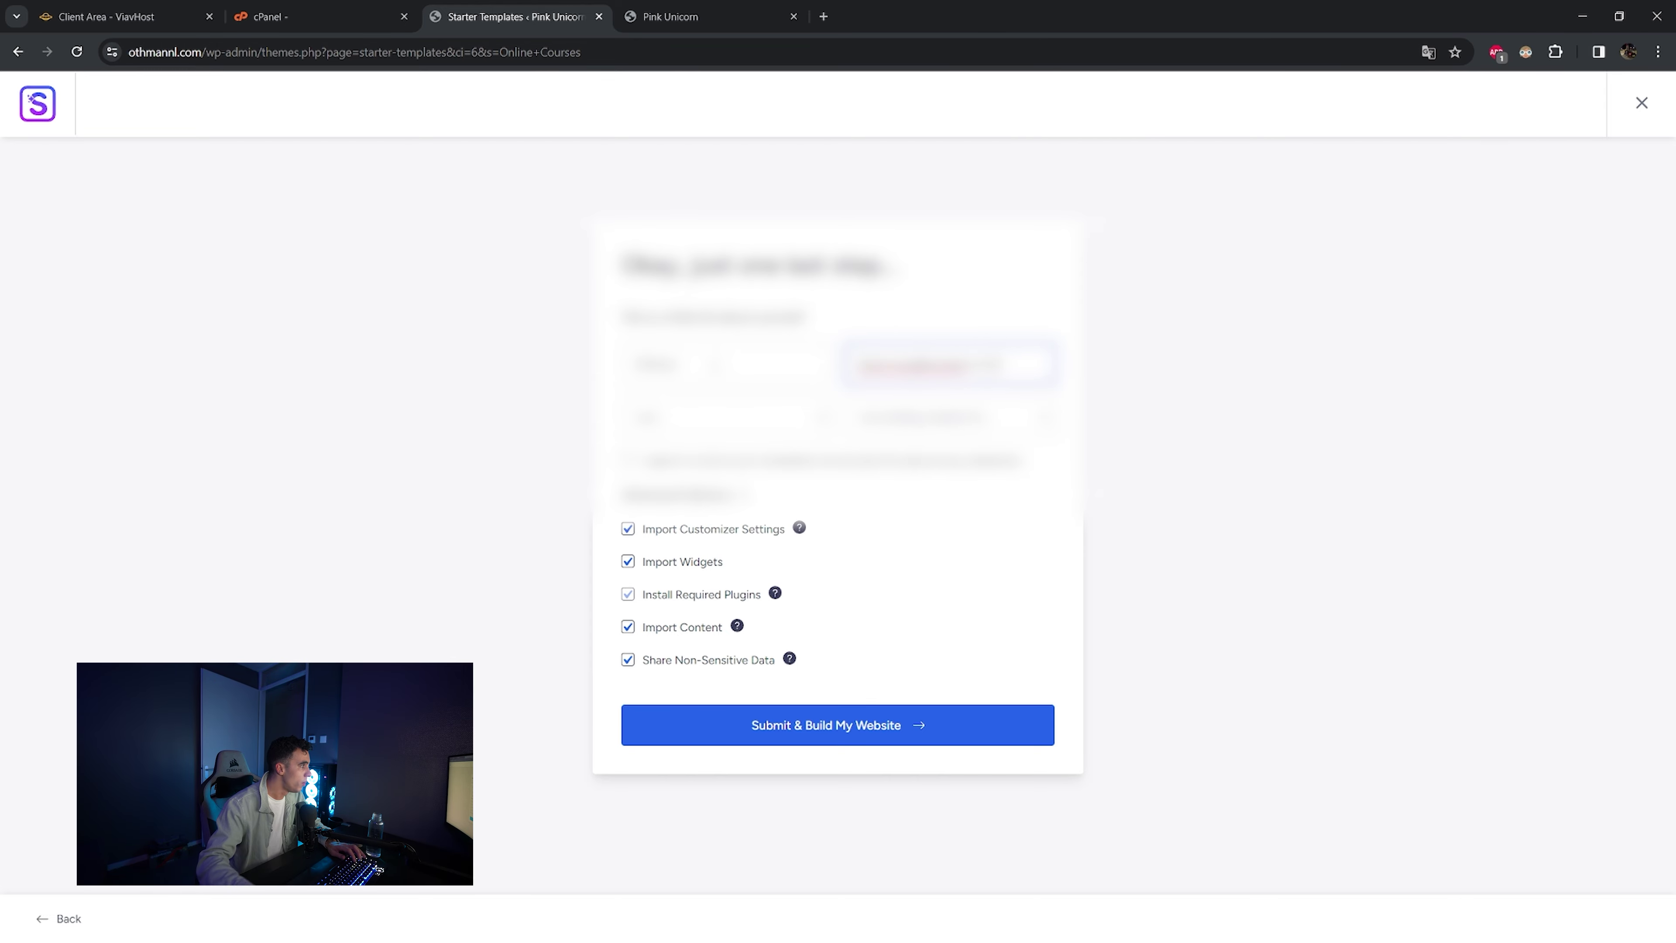
- Set experience to Beginner and audience to Myself/My Company, then build the website
{"action": "left_click", "coordinate": [657, 422]}
{"action": "left_click", "coordinate": [660, 454]}
{"action": "left_click", "coordinate": [910, 417]}
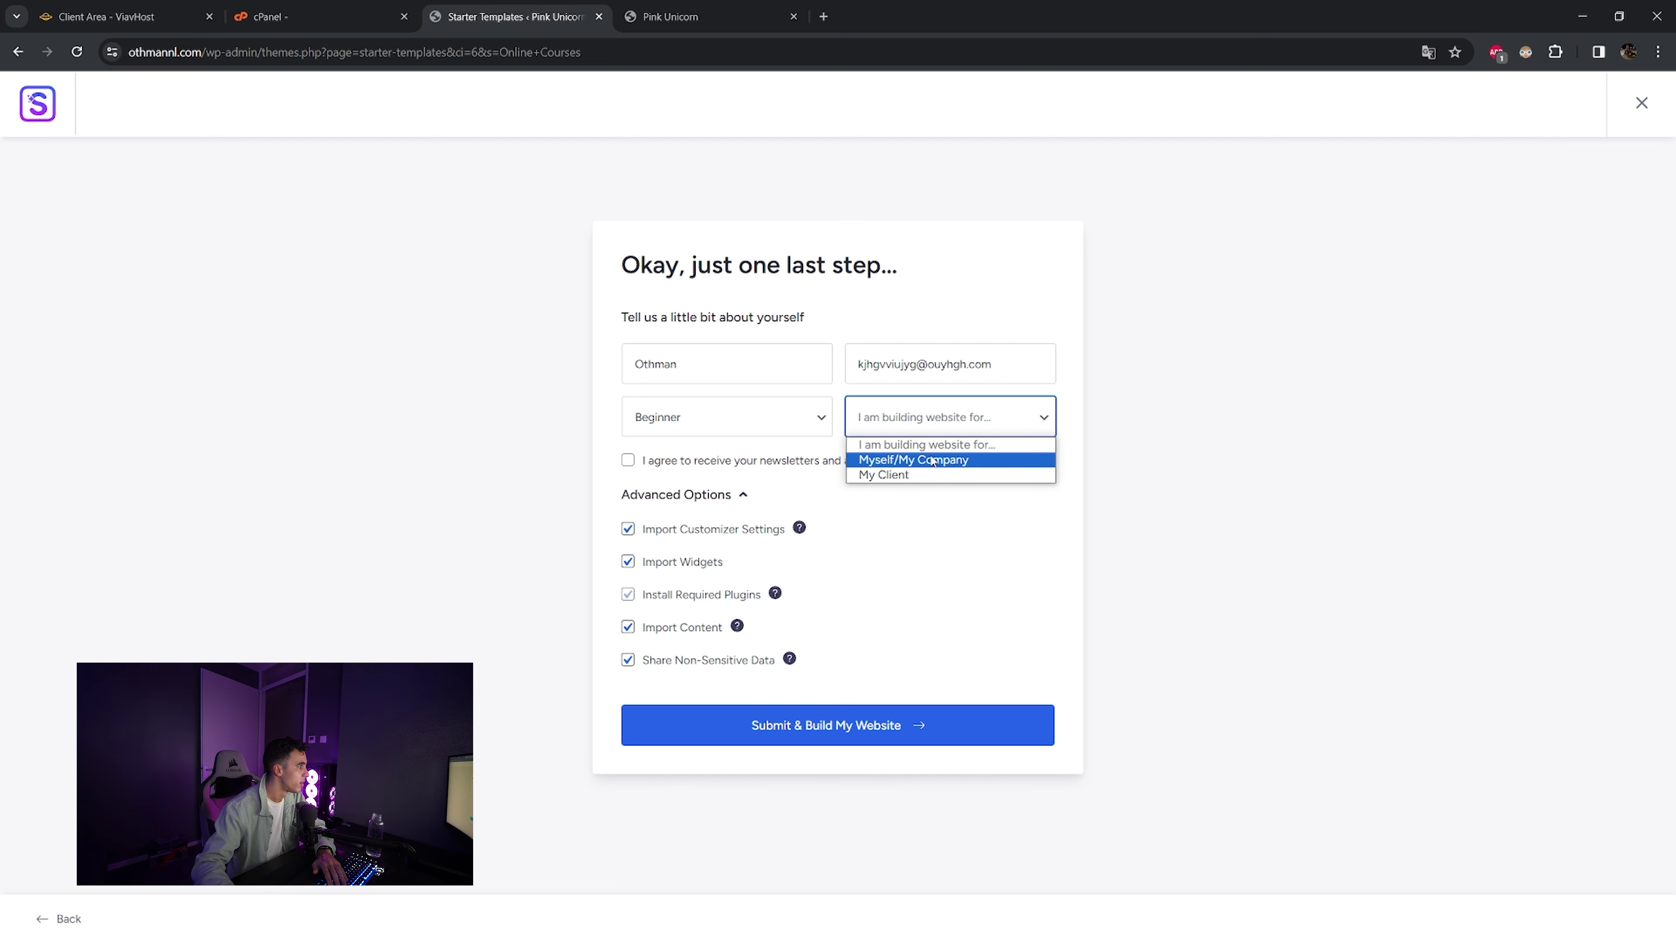
{"action": "left_click", "coordinate": [926, 460]}
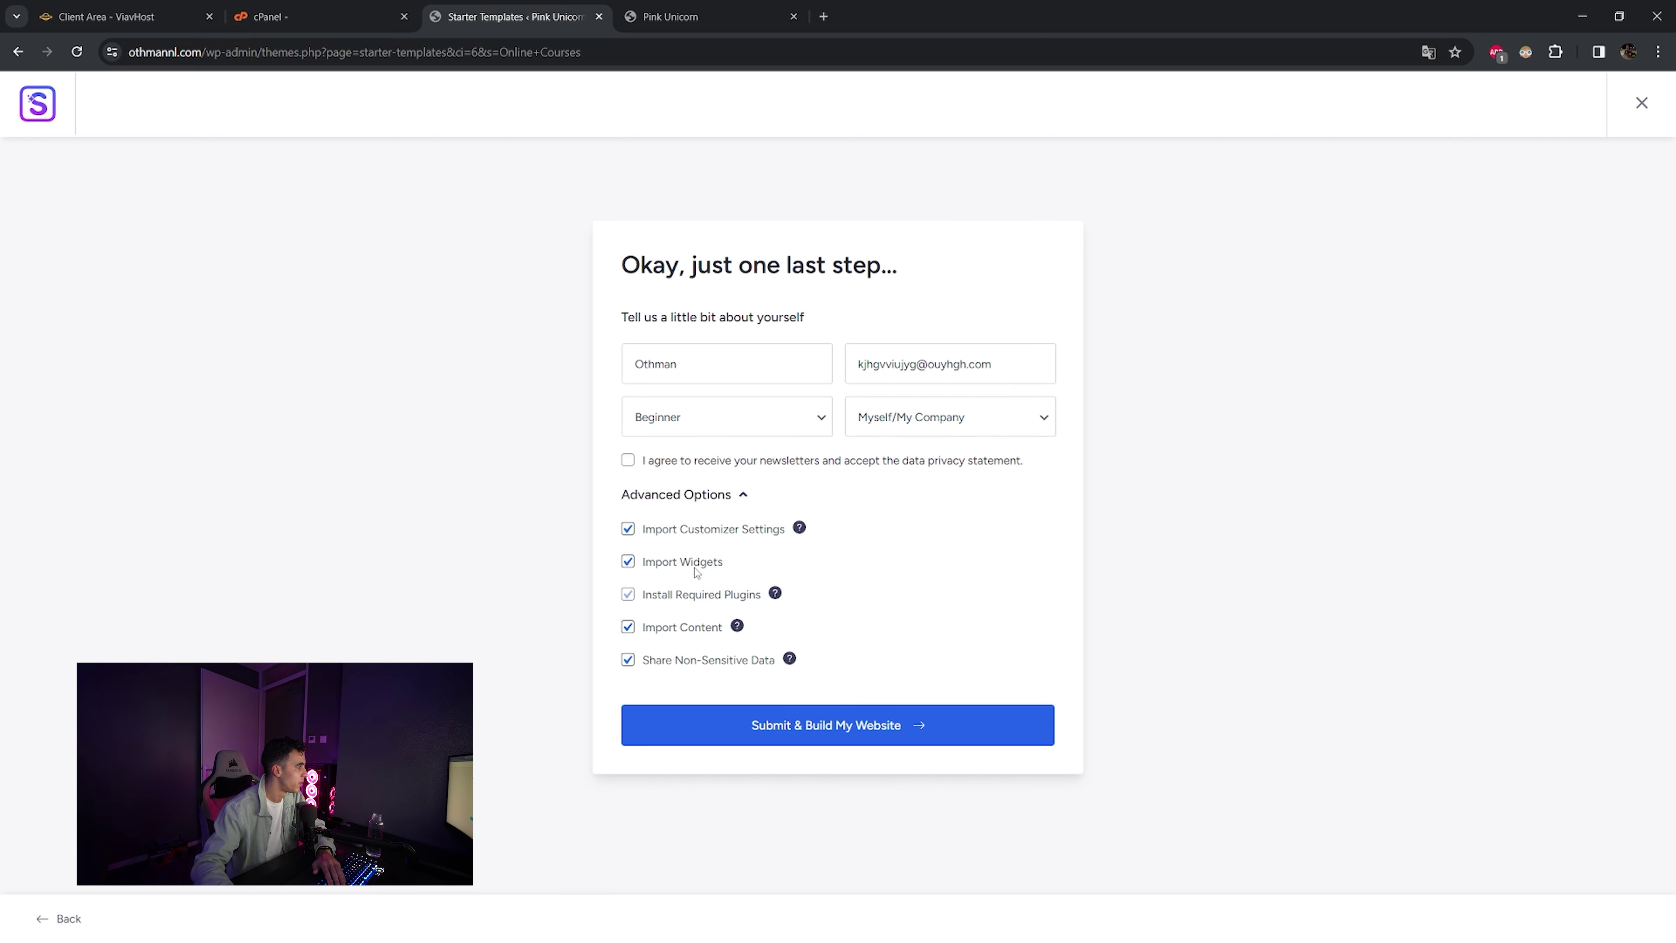
{"action": "left_click", "coordinate": [898, 734]}
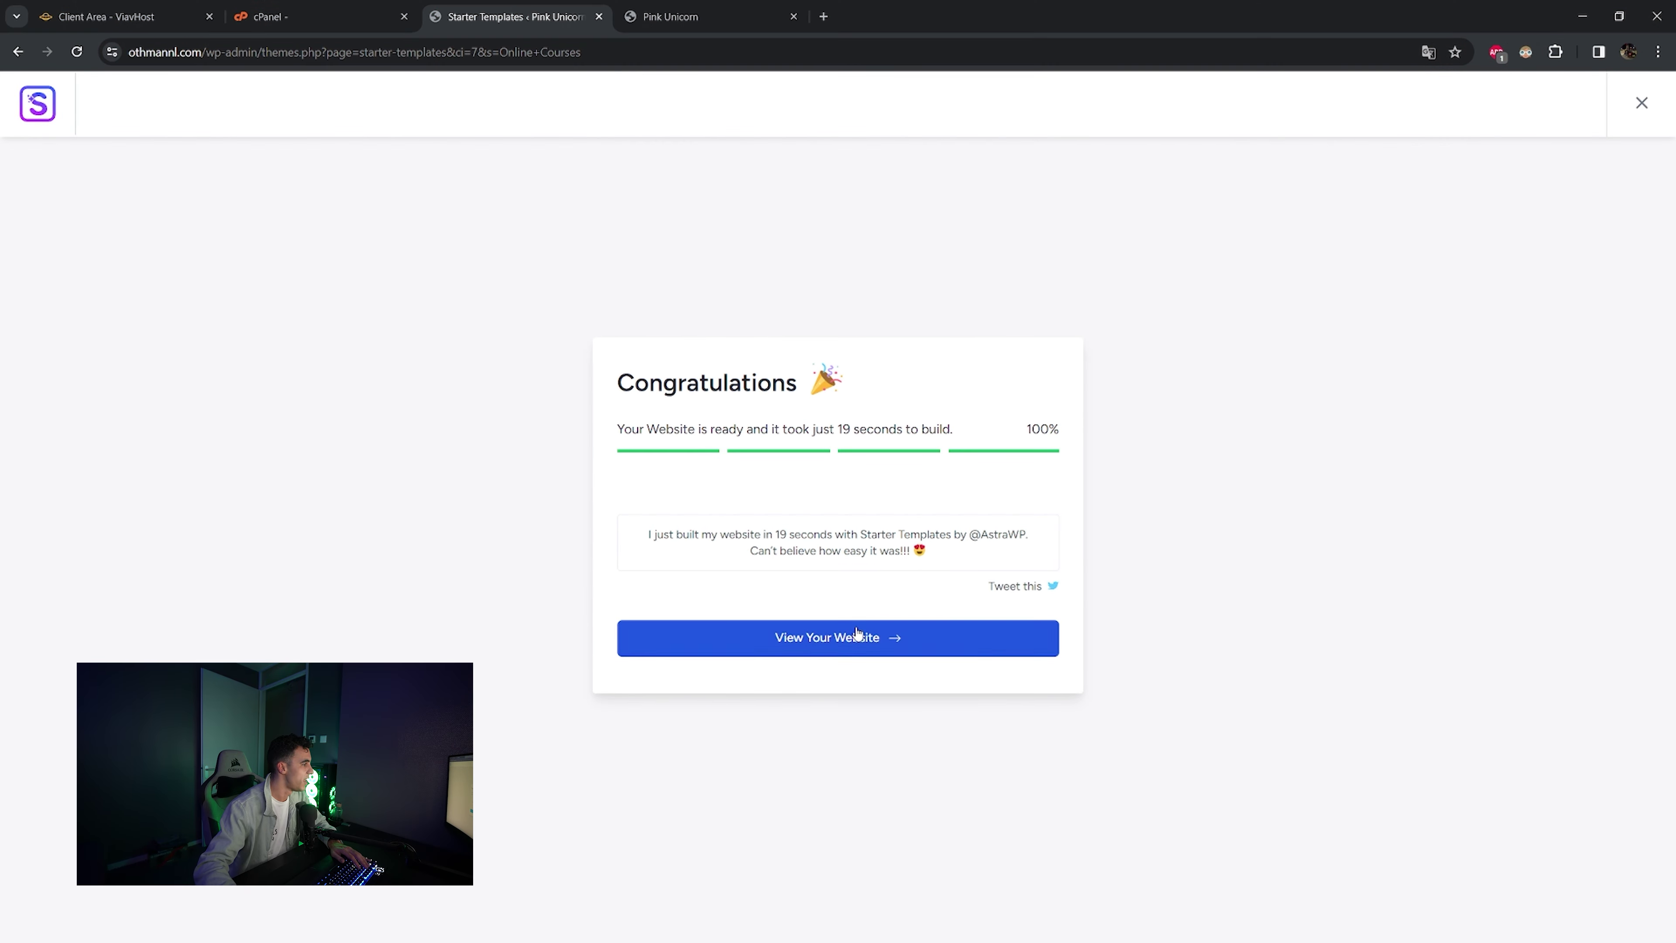
- Open the finished site and browse its What We Do and Case Studies pages
{"action": "left_click", "coordinate": [856, 636]}
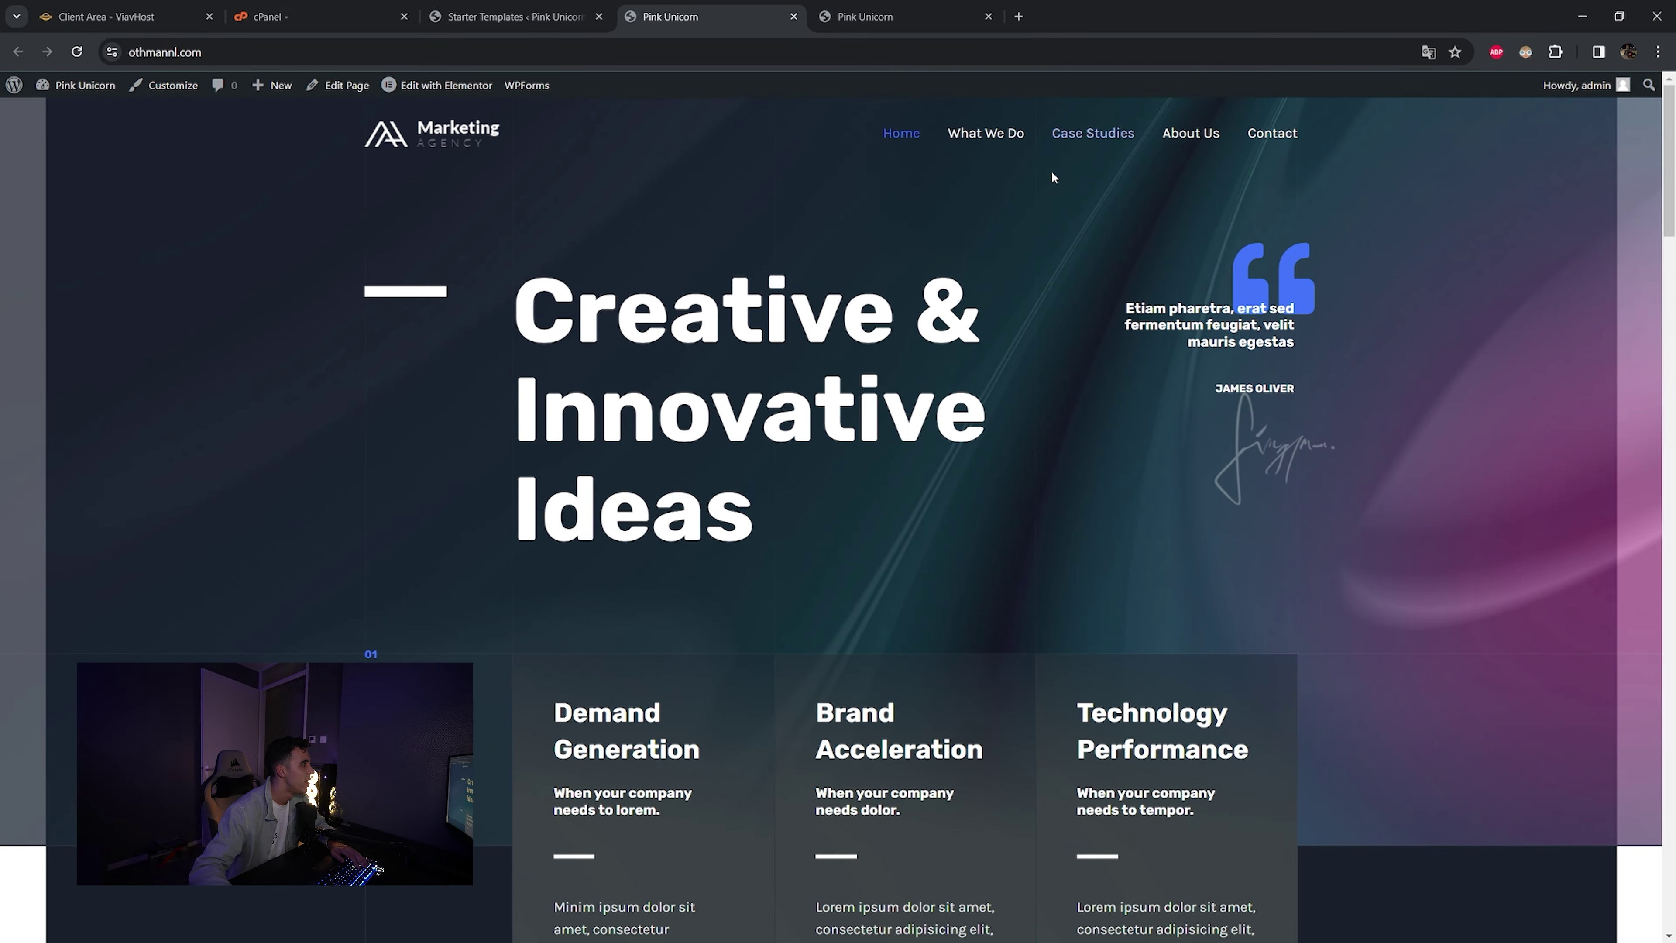
{"action": "left_click", "coordinate": [990, 134]}
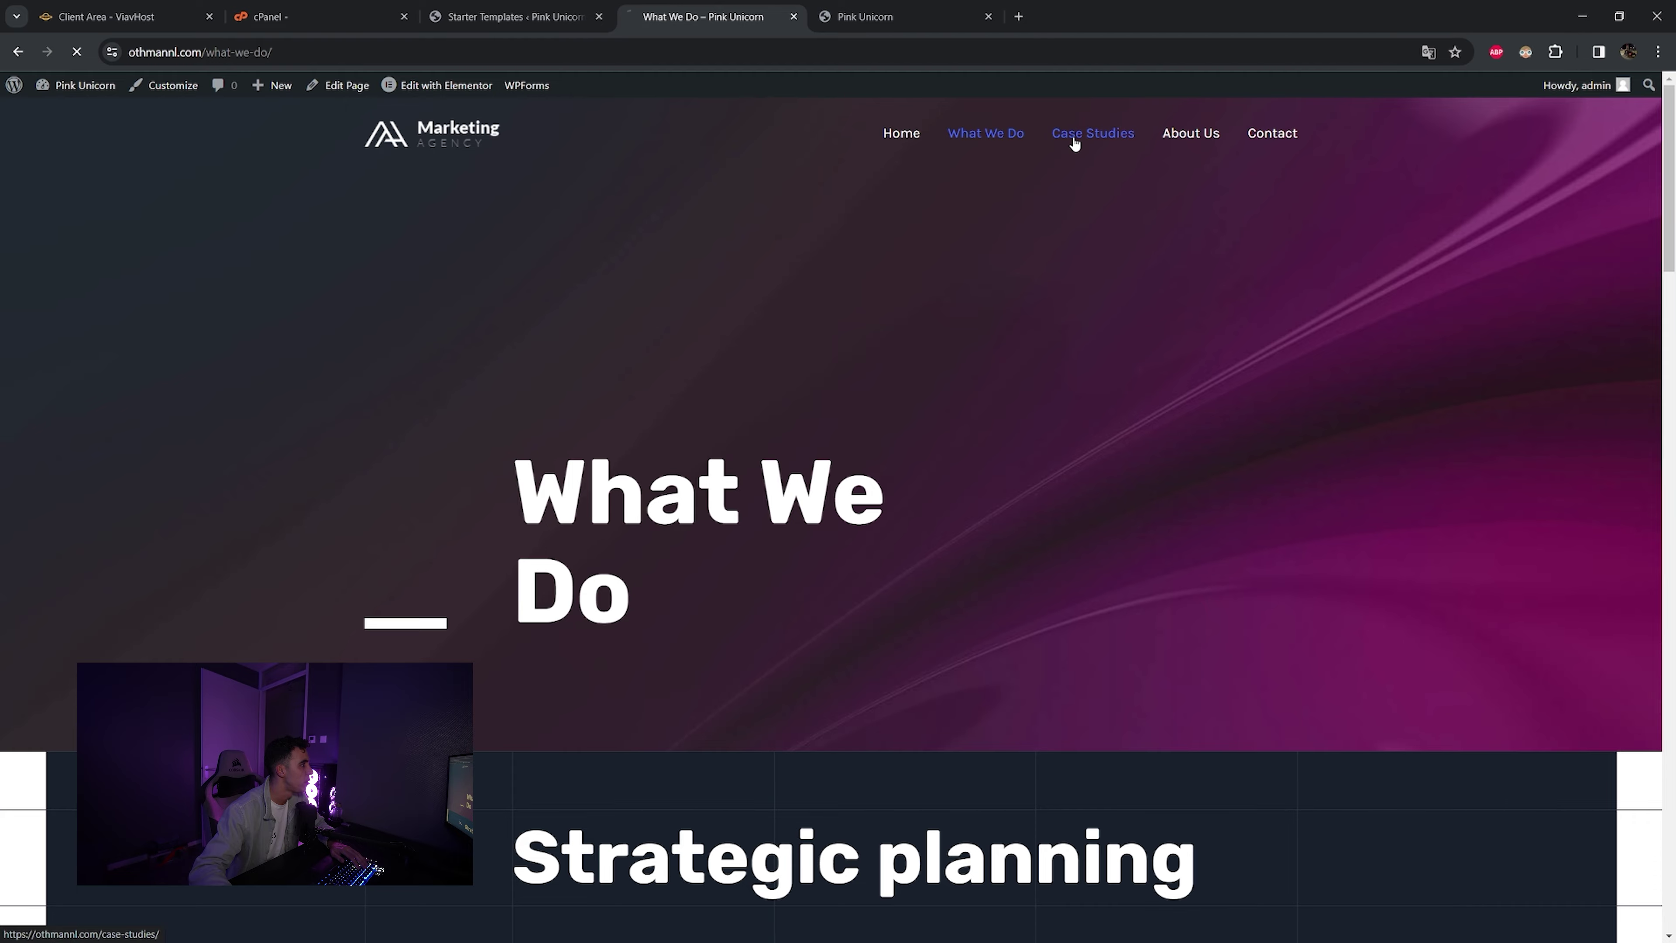
{"action": "left_click", "coordinate": [1075, 139]}
{"action": "scroll", "coordinate": [986, 434], "scroll_direction": "down", "scroll_amount": 15}
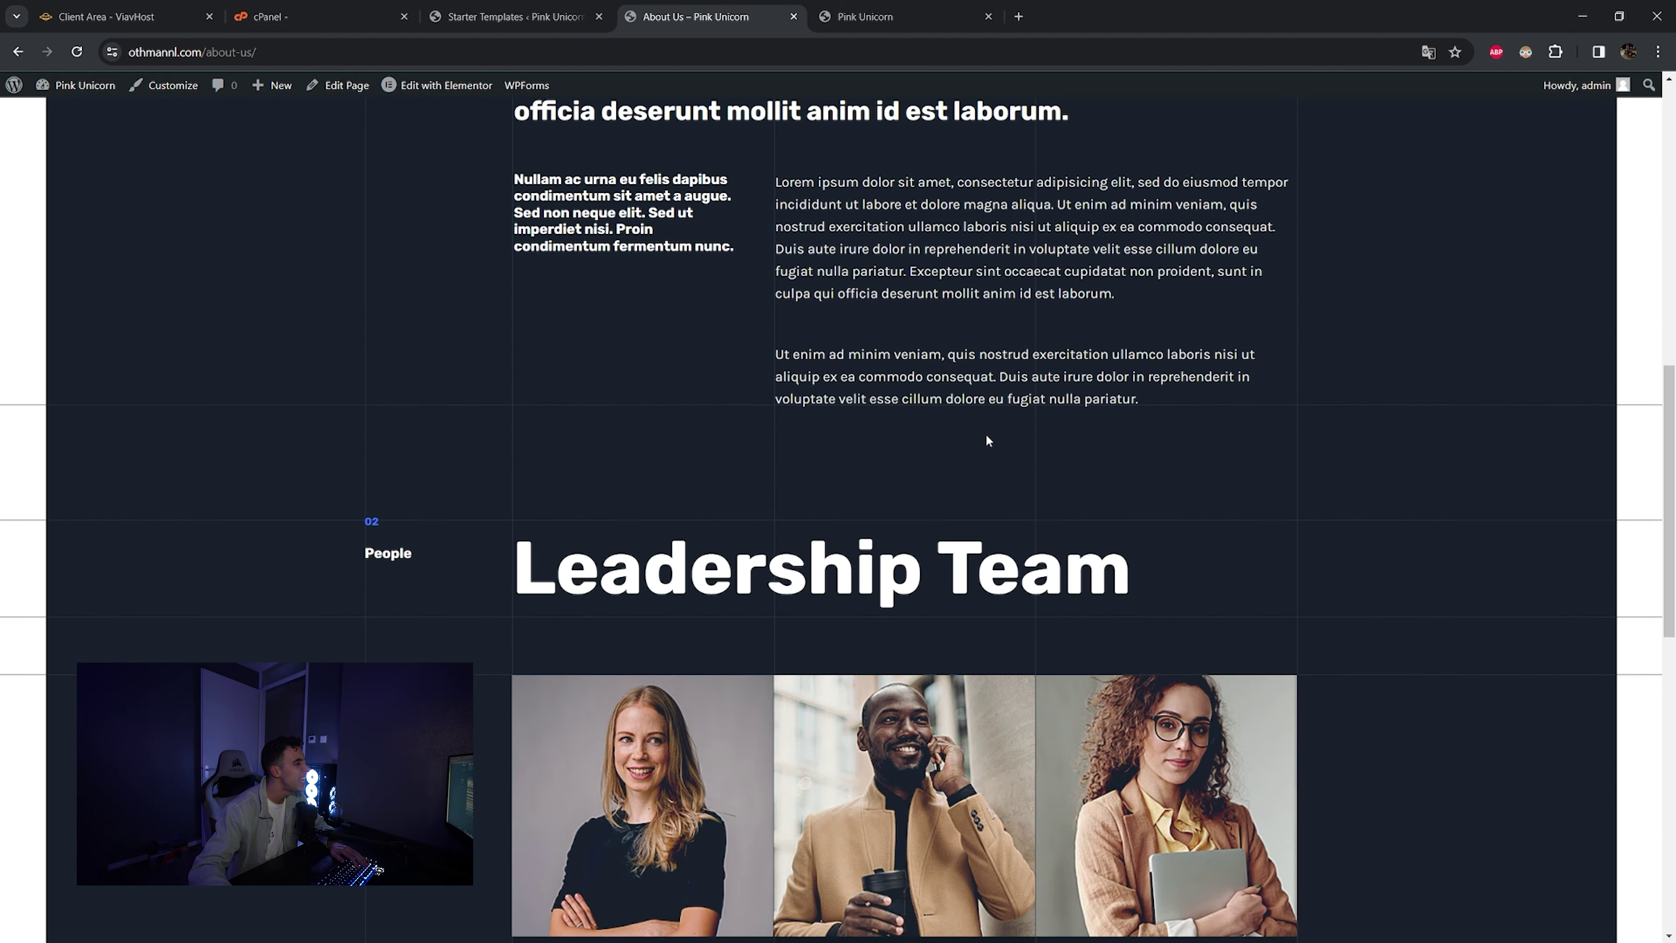
{"action": "scroll", "coordinate": [972, 483], "scroll_direction": "up", "scroll_amount": 15}
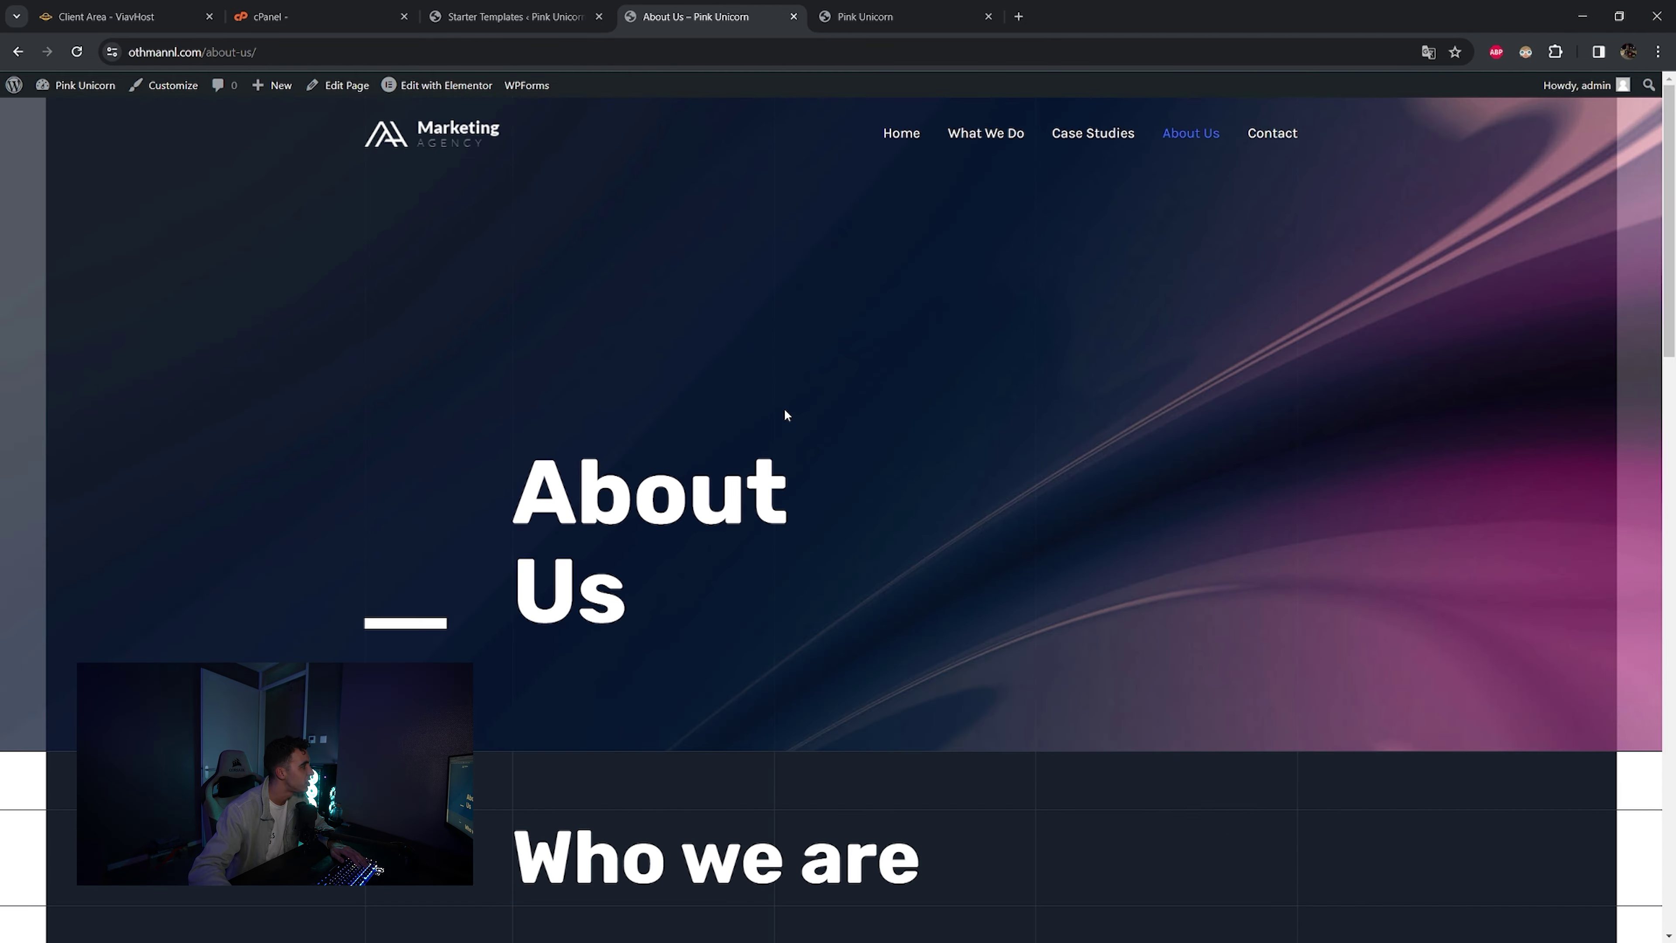
- Check the Contact page, return to What We Do, and select the hero heading text
{"action": "left_click", "coordinate": [1295, 144]}
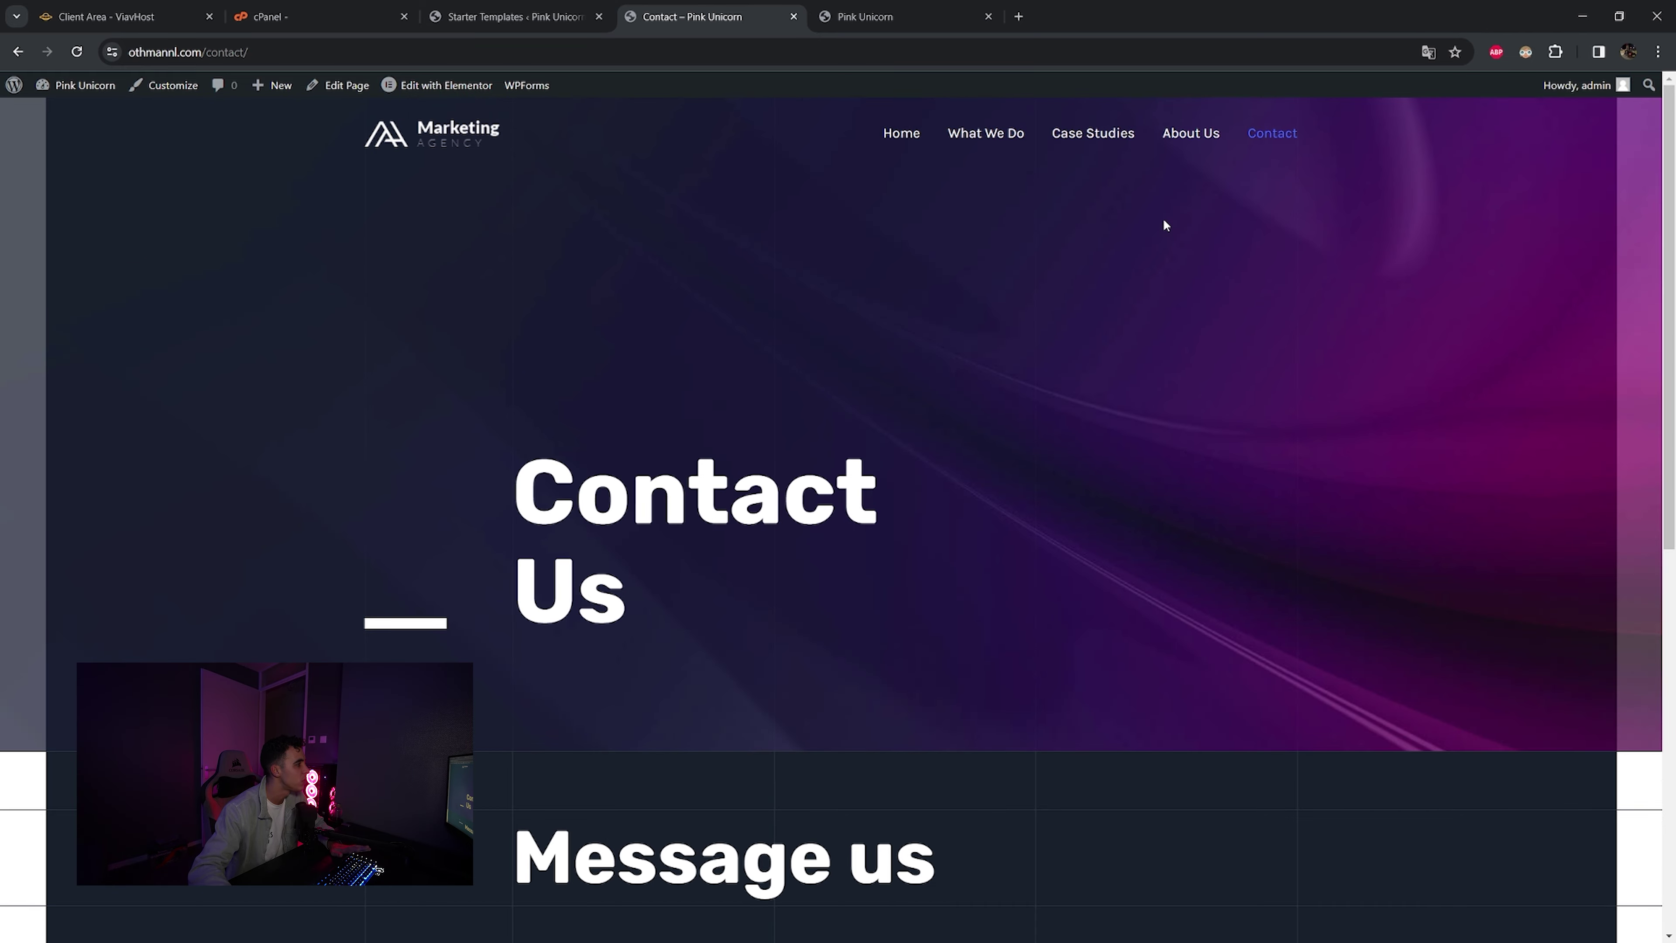
{"action": "scroll", "coordinate": [1007, 396], "scroll_direction": "down", "scroll_amount": 8}
{"action": "scroll", "coordinate": [998, 399], "scroll_direction": "up", "scroll_amount": 5}
{"action": "scroll", "coordinate": [998, 402], "scroll_direction": "up", "scroll_amount": 3}
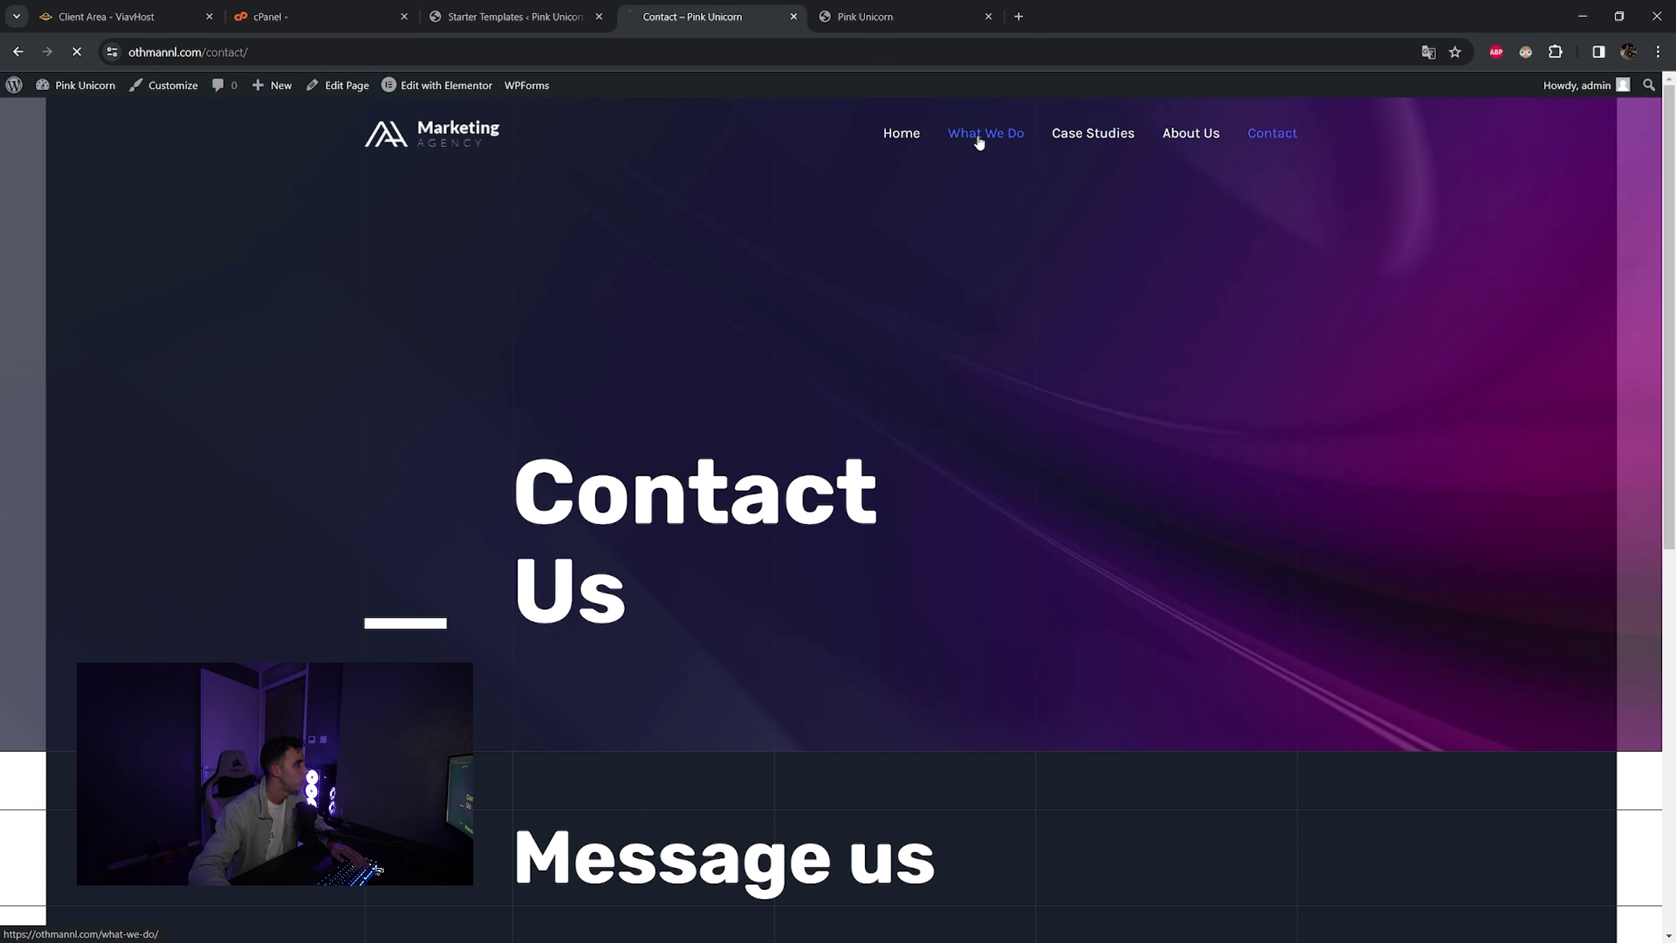
{"action": "left_click", "coordinate": [964, 137]}
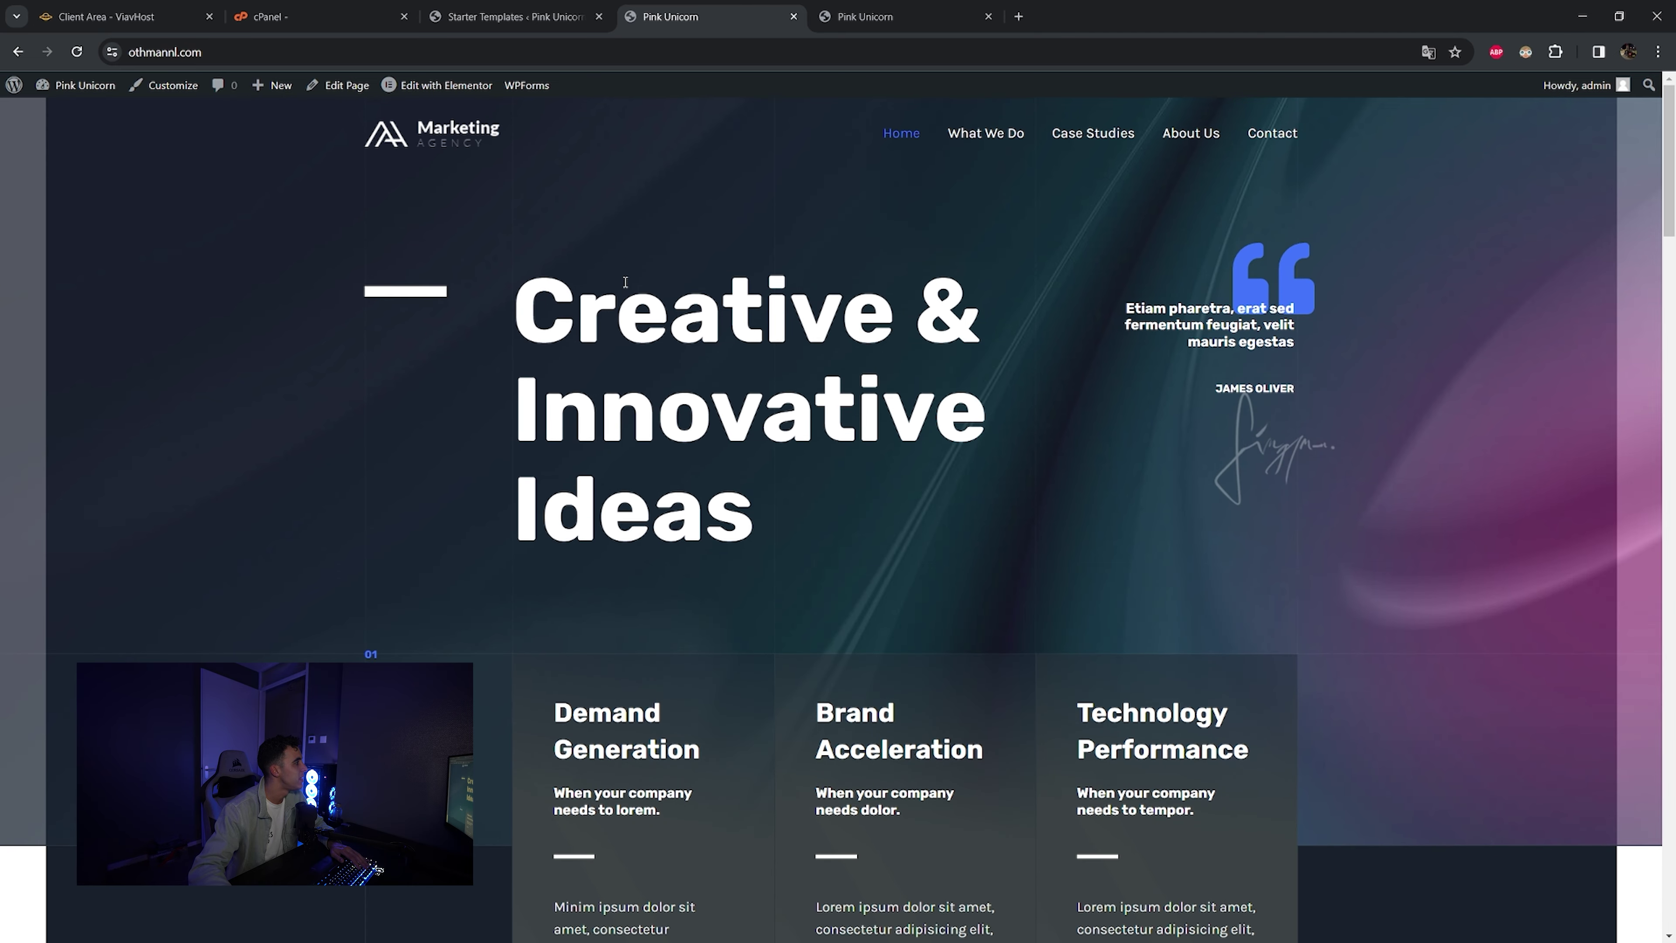
{"action": "left_click_drag", "start_coordinate": [530, 300], "coordinate": [867, 489]}
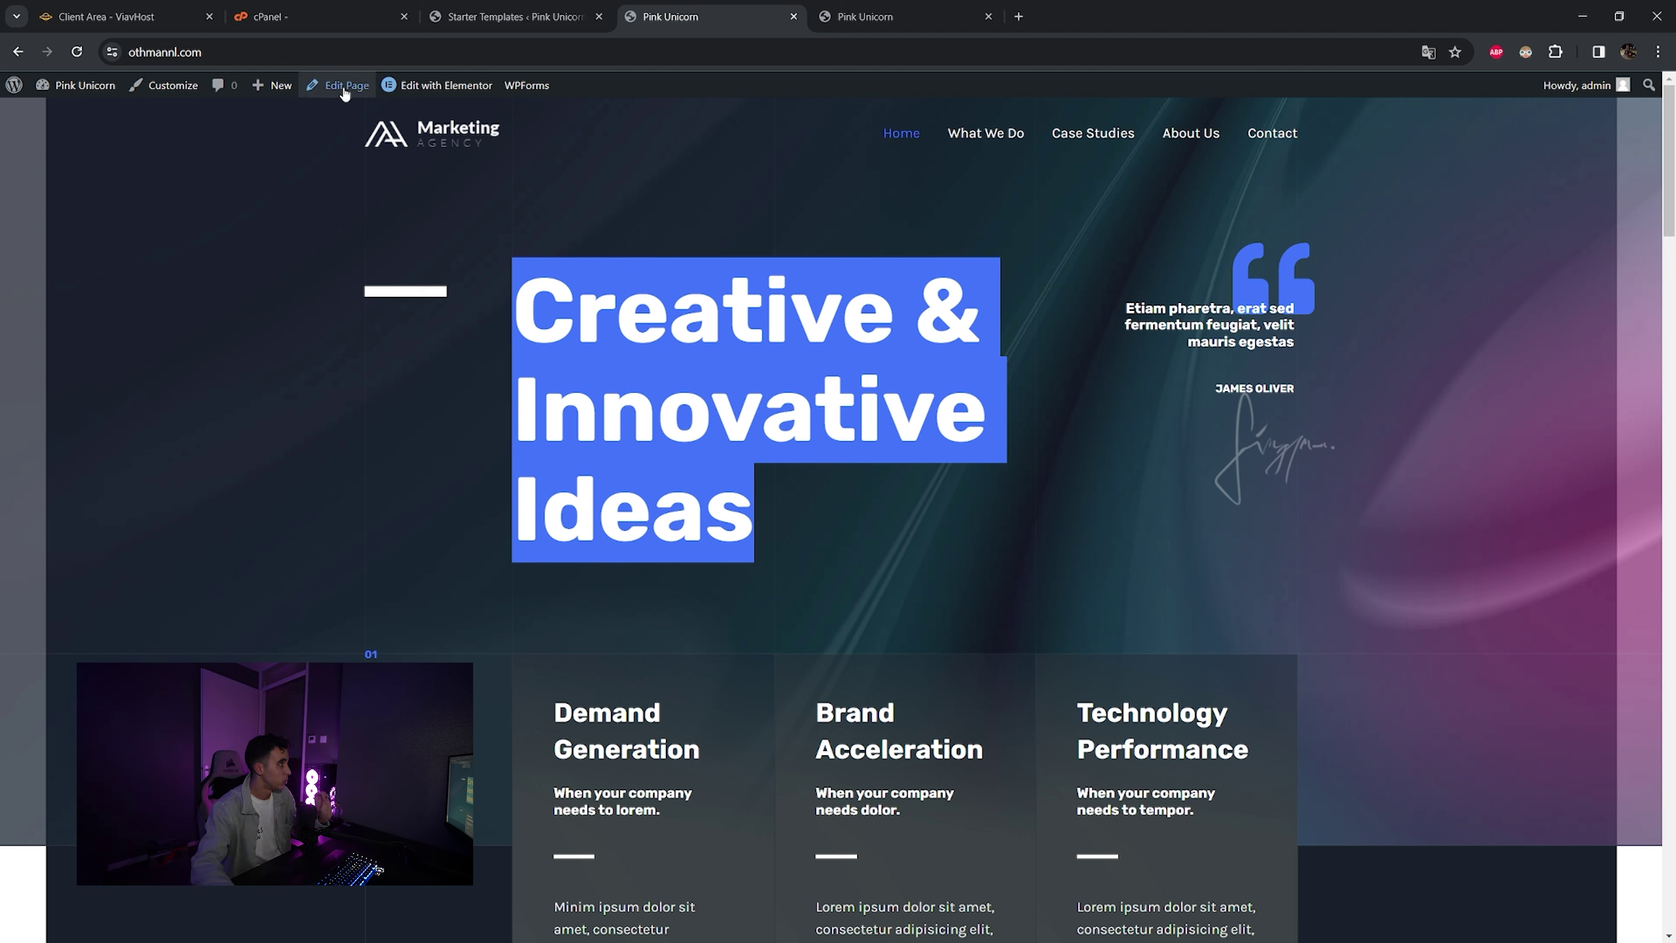
- Load the Home page in Elementor, dismiss the AI announcement, select the hero container, close the Navigator
{"action": "mouse_move", "coordinate": [441, 98]}
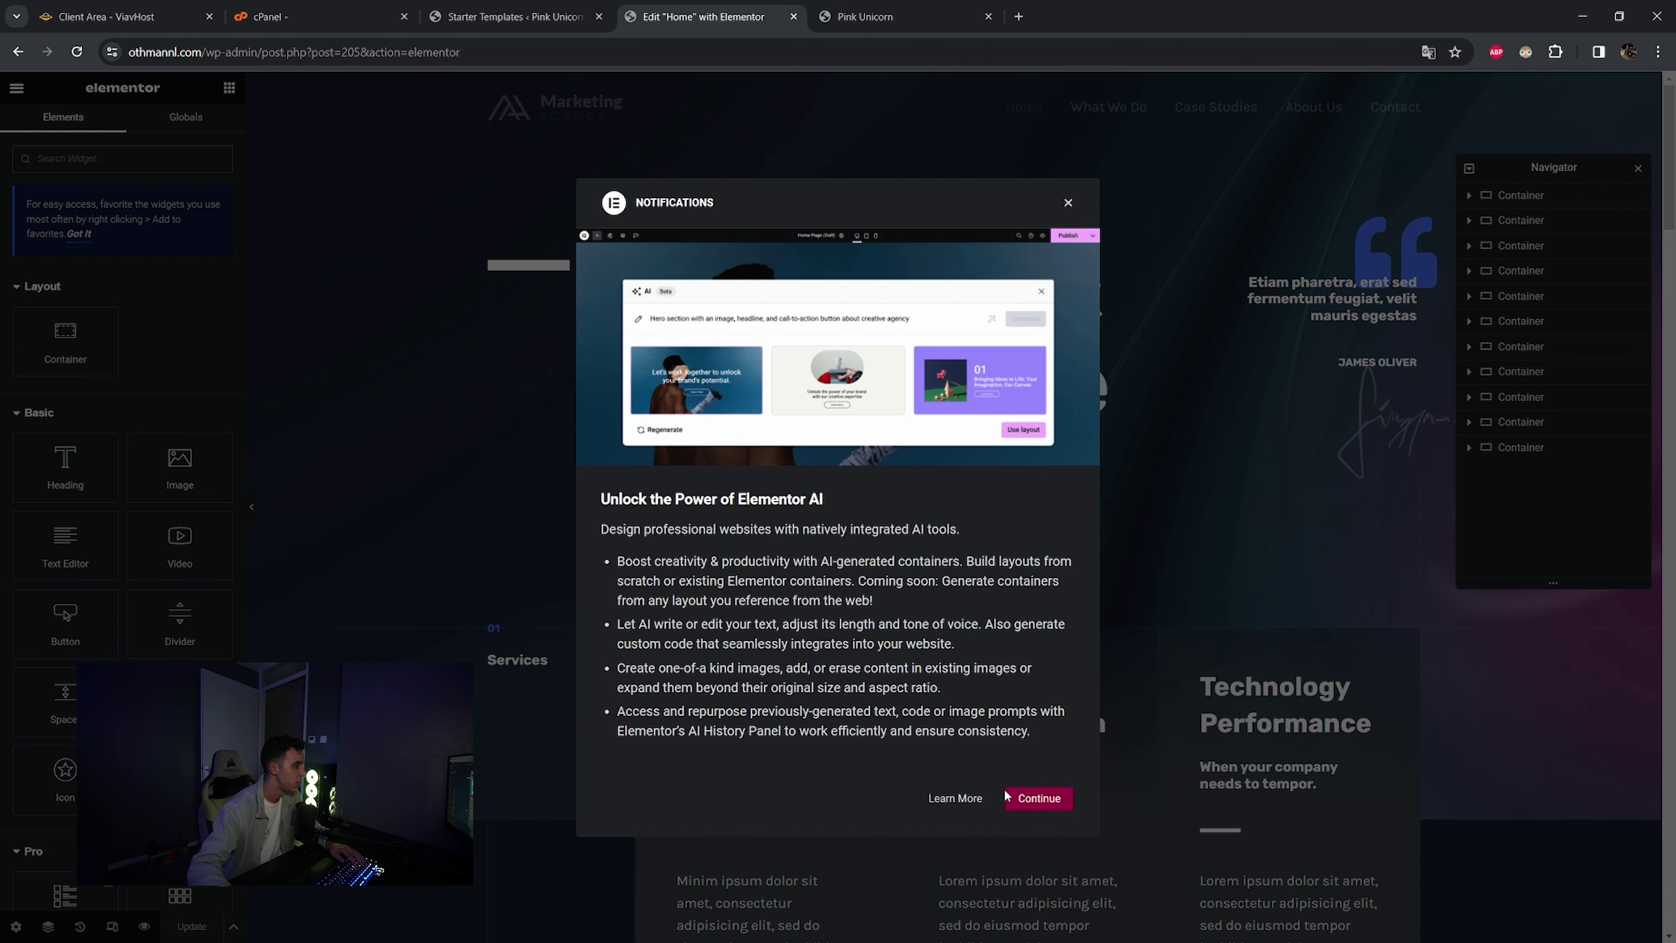
{"action": "left_click", "coordinate": [1033, 799]}
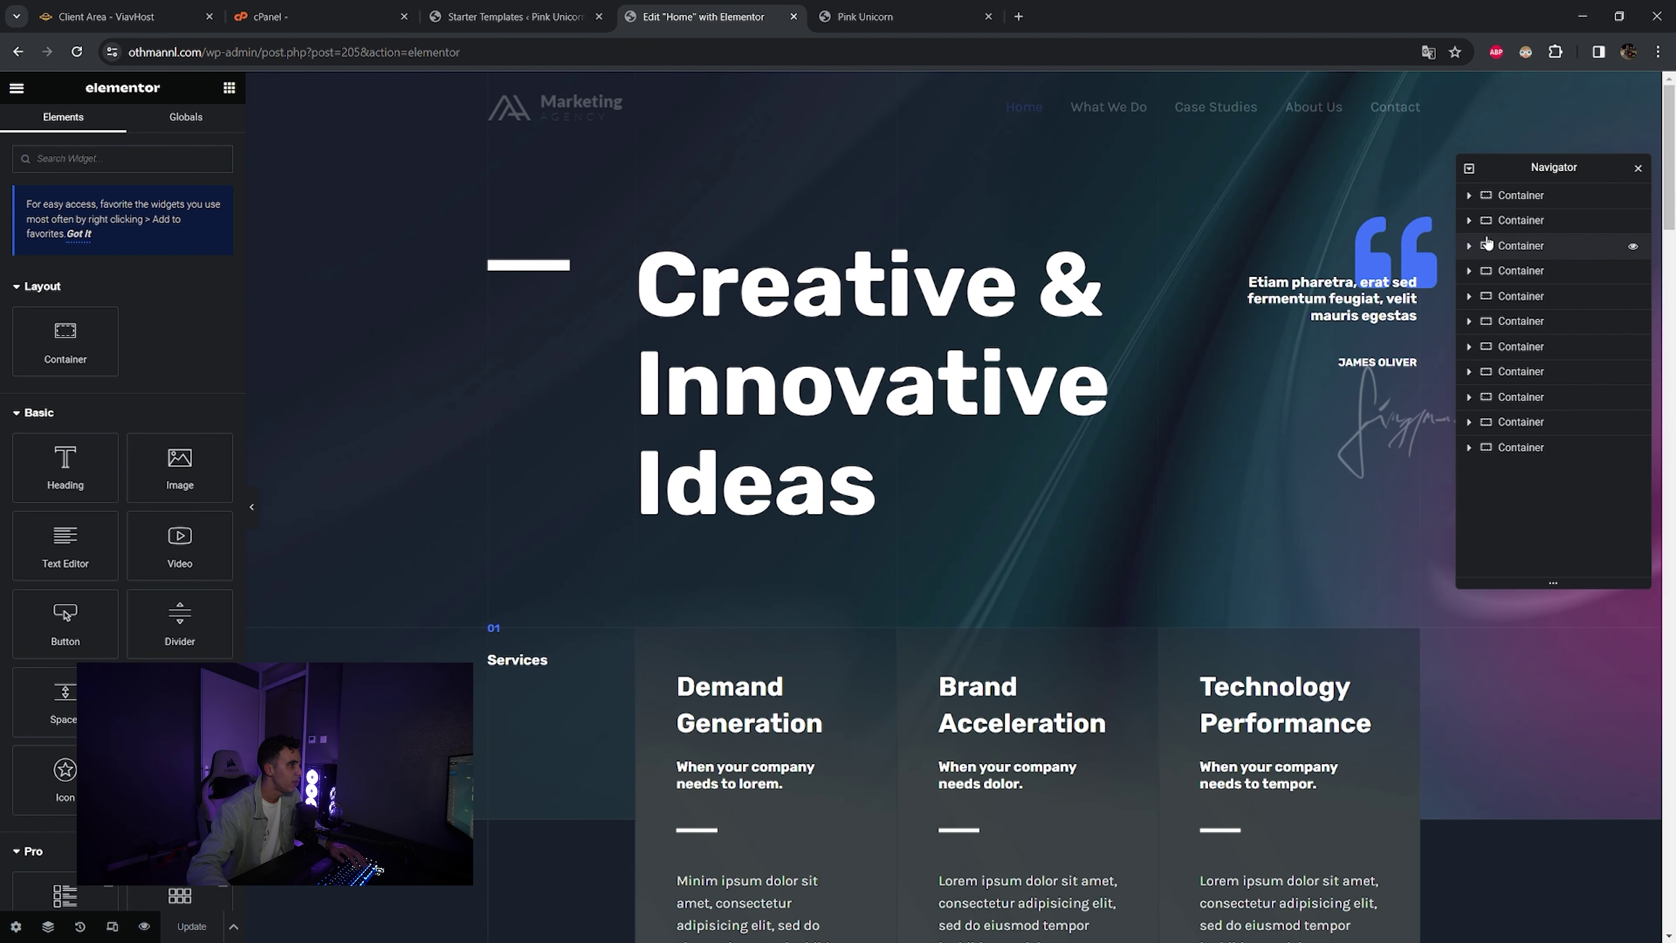
{"action": "left_click", "coordinate": [1514, 220]}
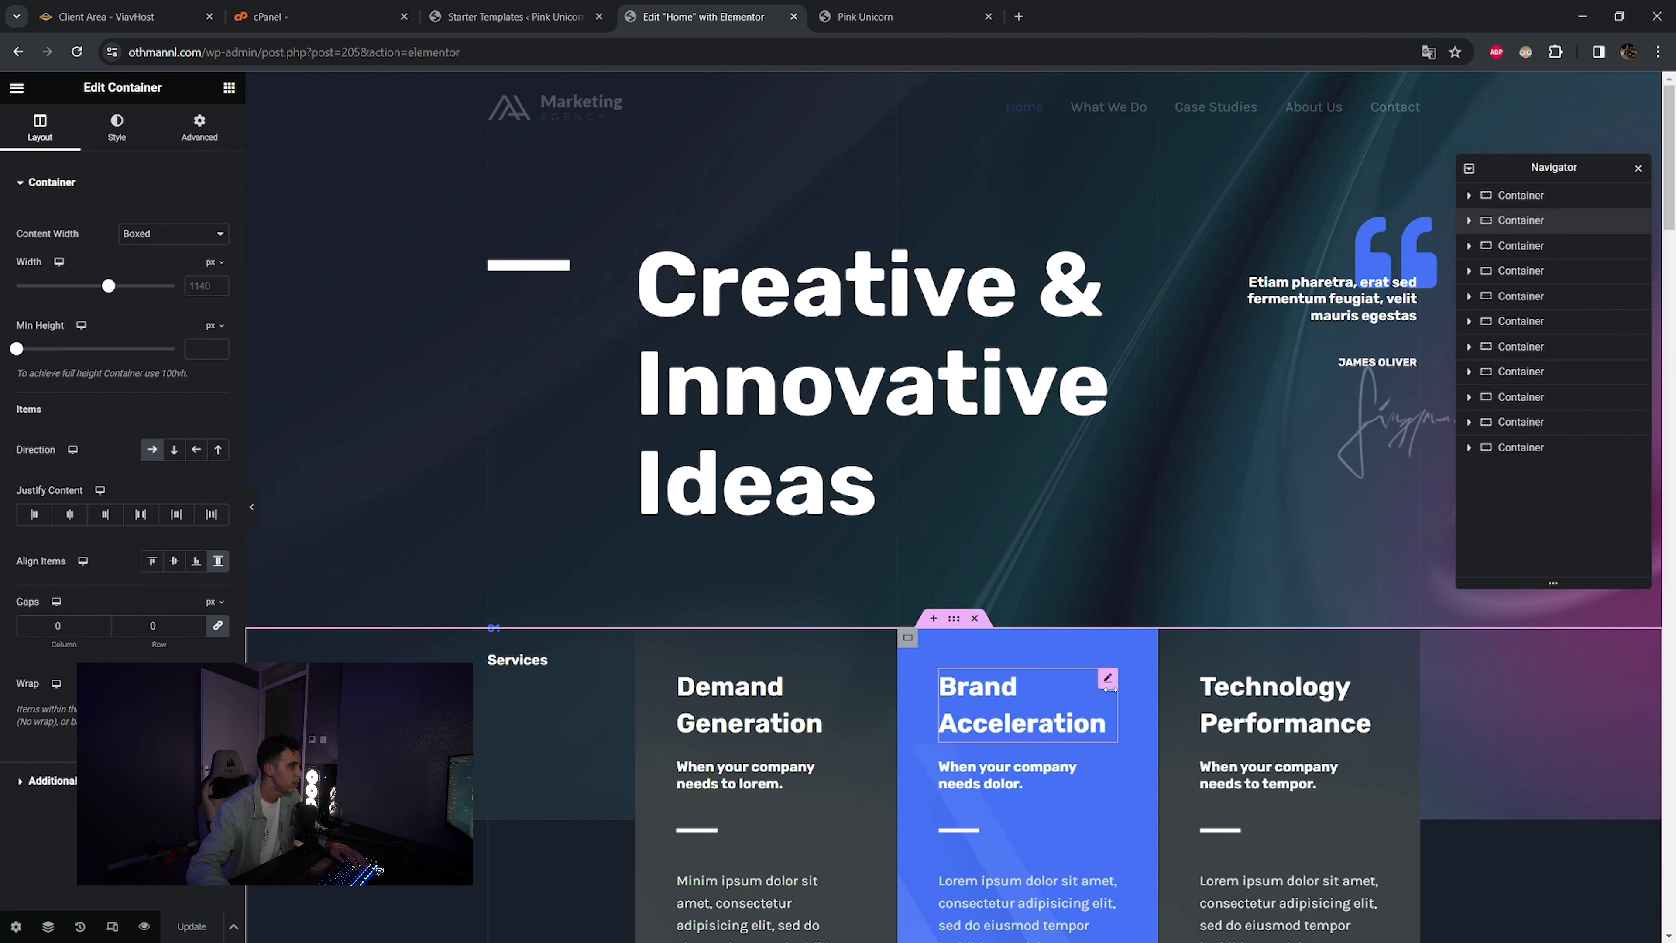
{"action": "left_click", "coordinate": [1546, 196]}
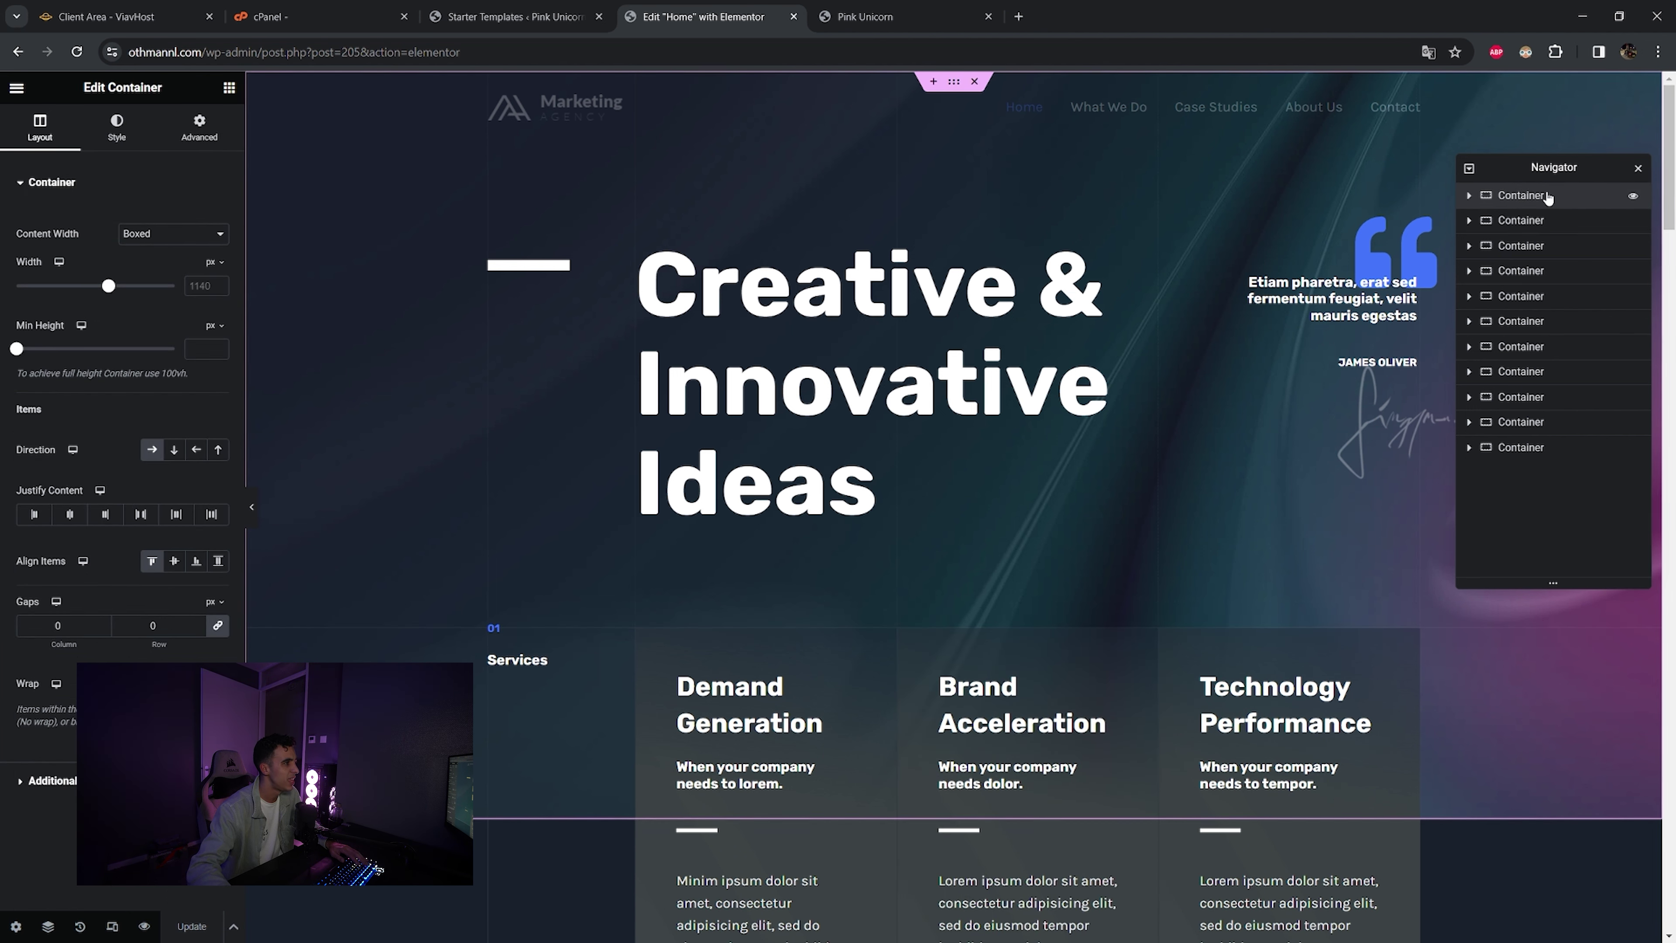
{"action": "left_click", "coordinate": [1638, 167]}
- Replace the hero heading's title text with the new welcome greeting for the owner's club
{"action": "left_click", "coordinate": [852, 378]}
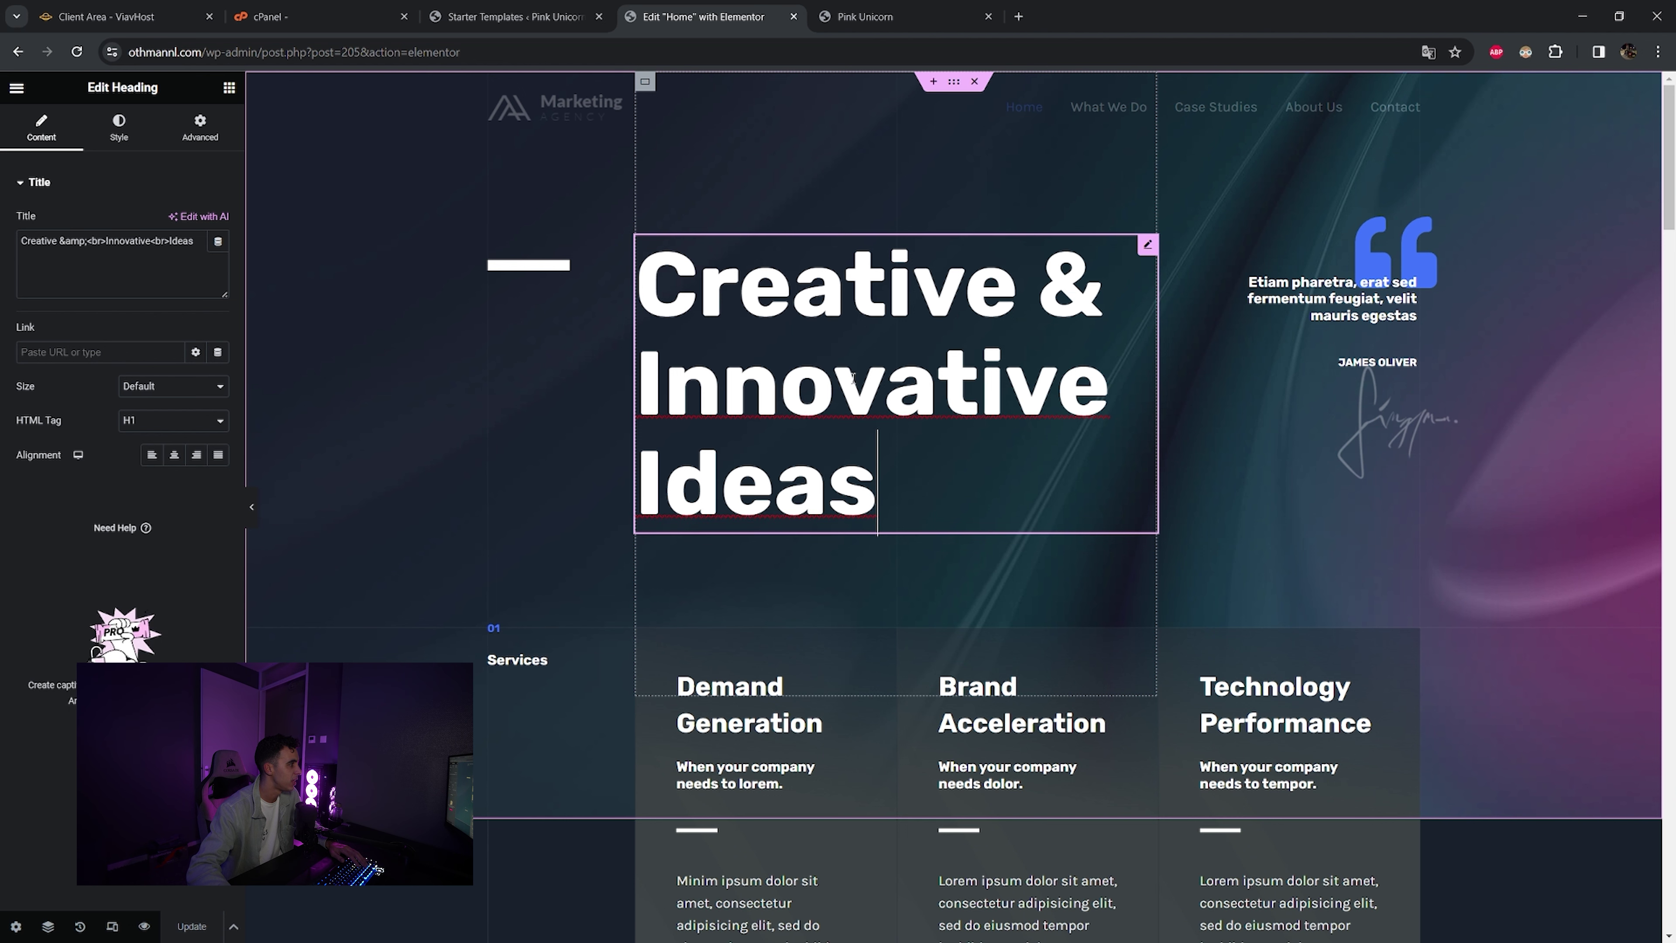
{"action": "left_click", "coordinate": [186, 252]}
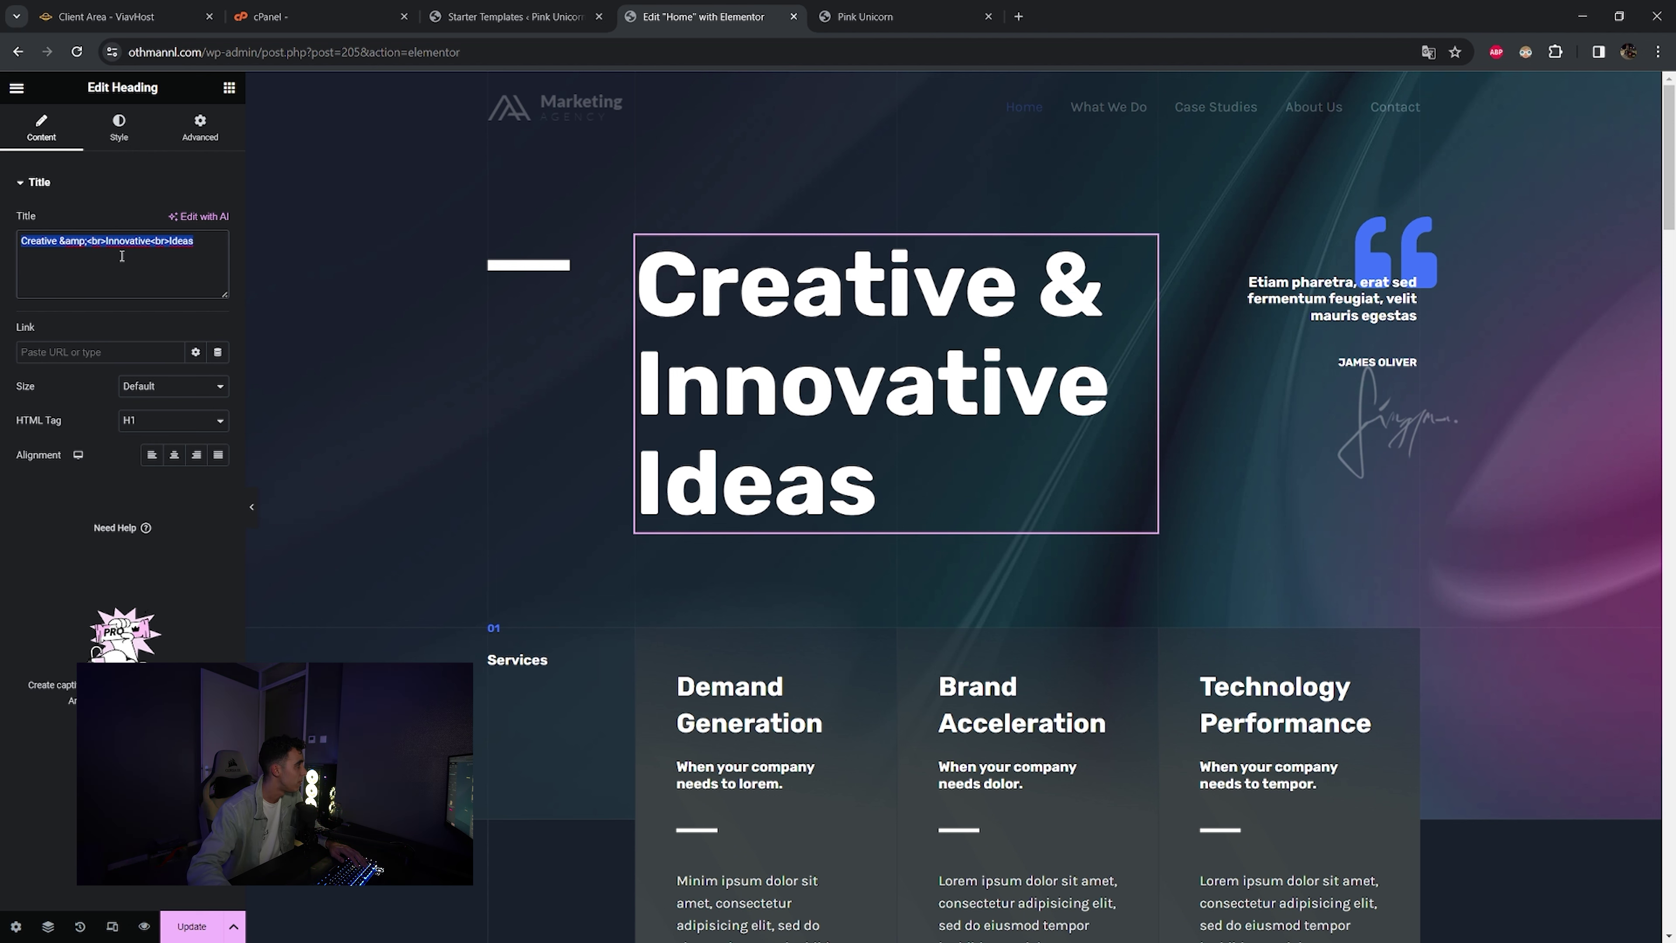
{"action": "key", "text": "BackSpace"}
{"action": "type", "text": "W"}
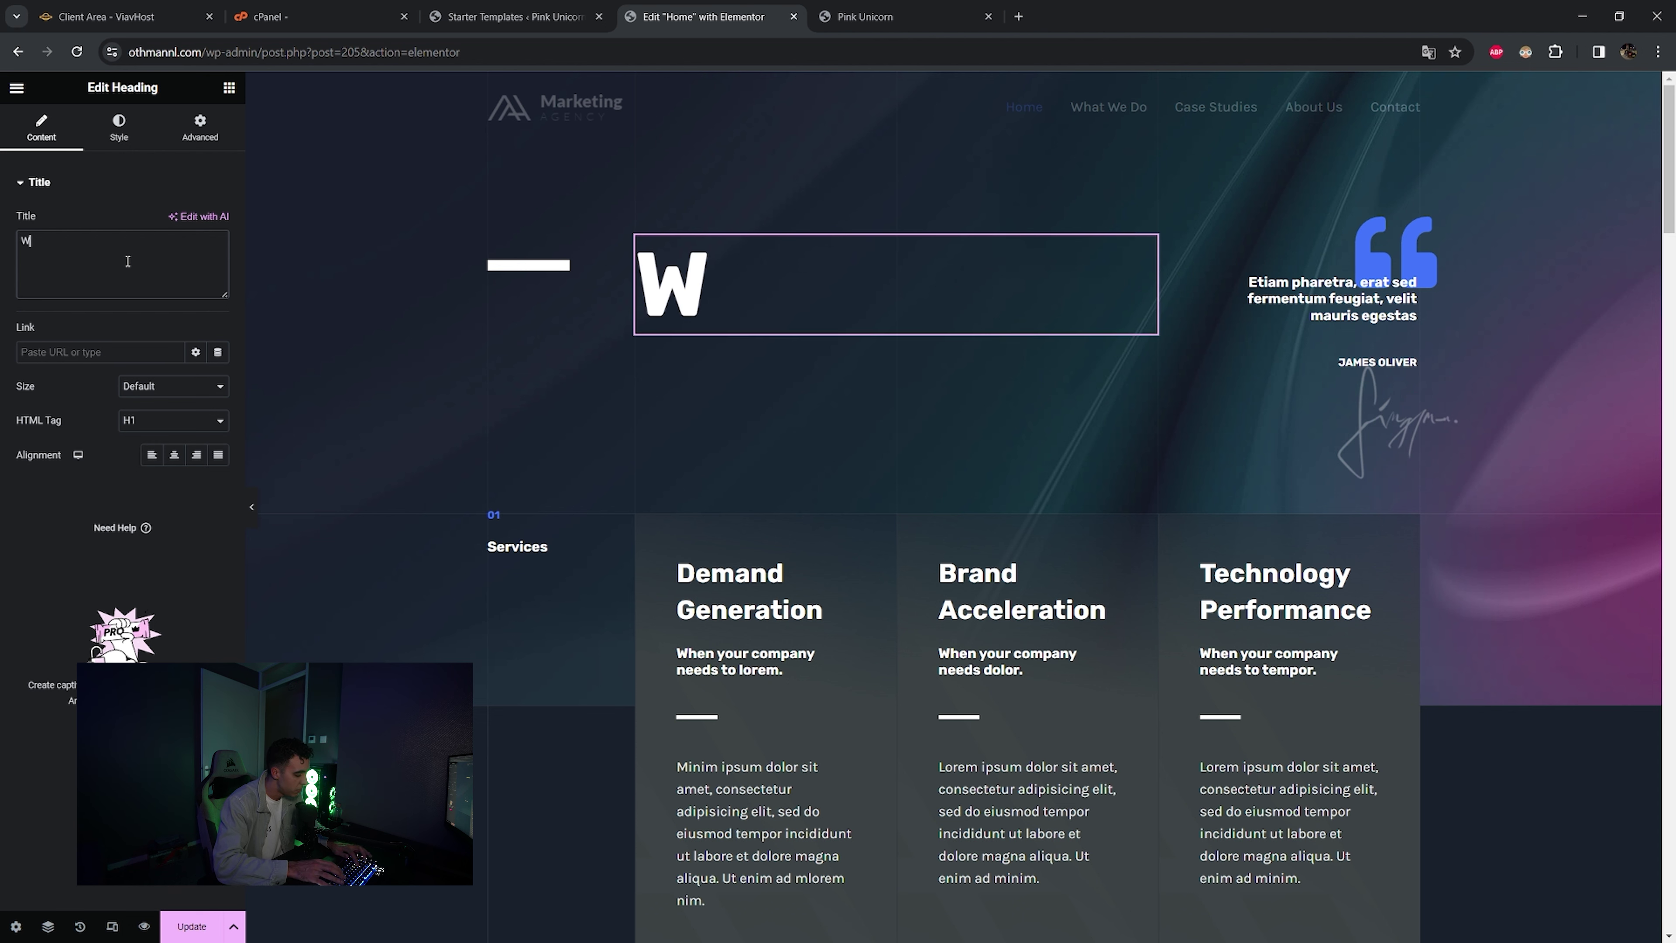
{"action": "type", "text": "elcome t"}
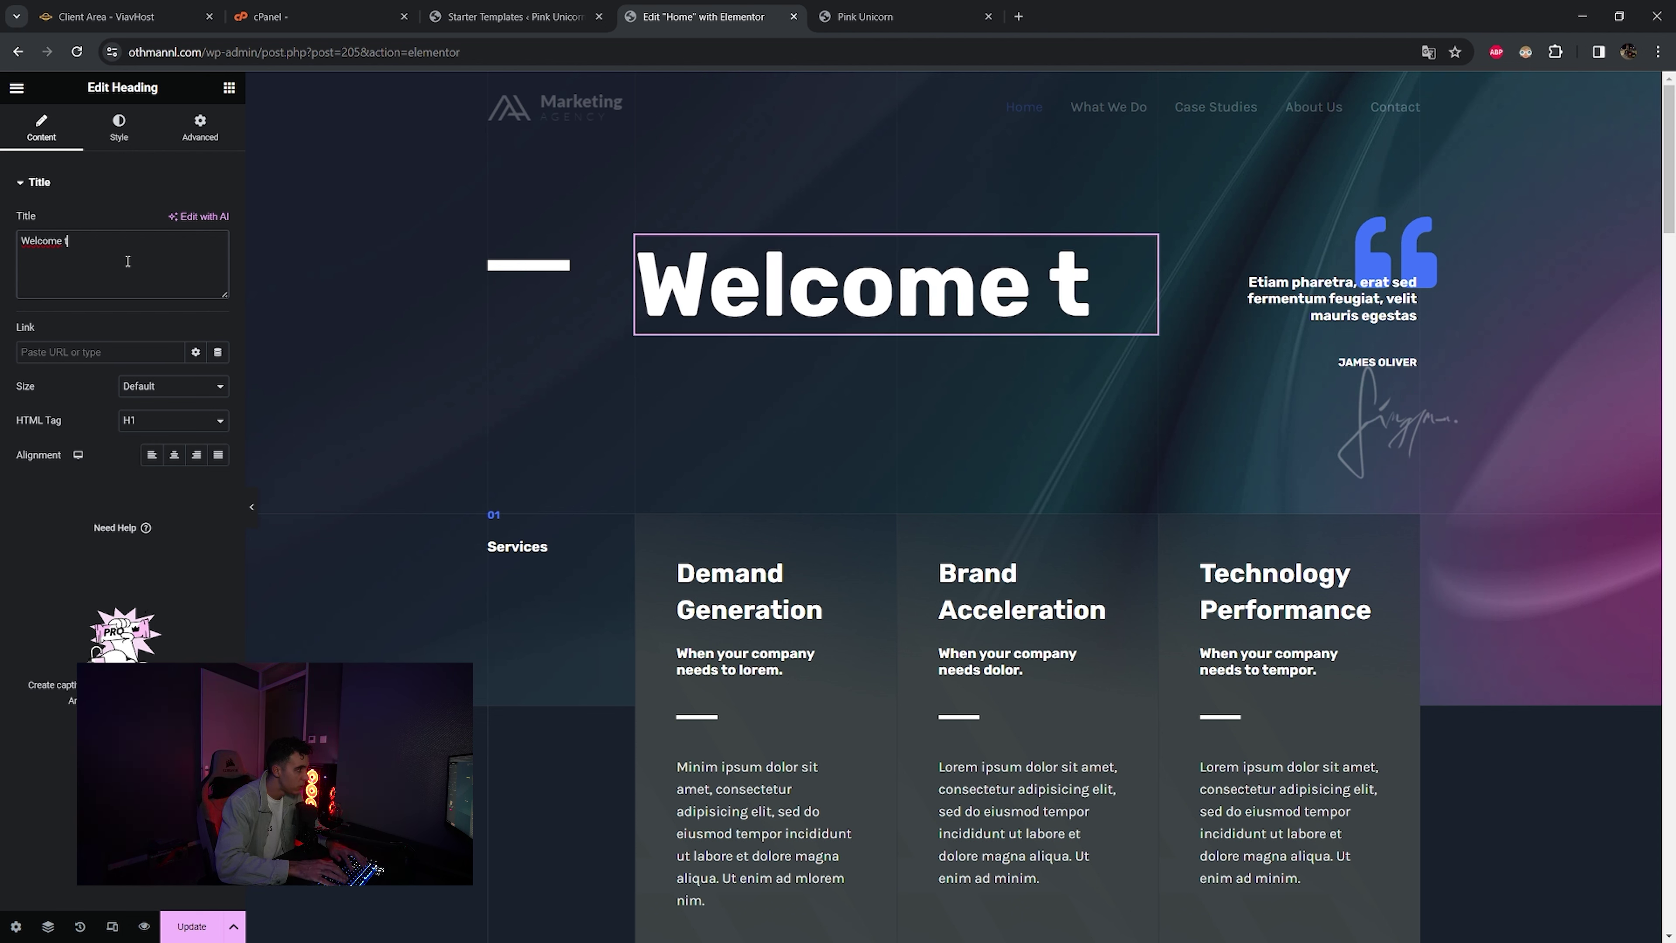
{"action": "type", "text": " at"}
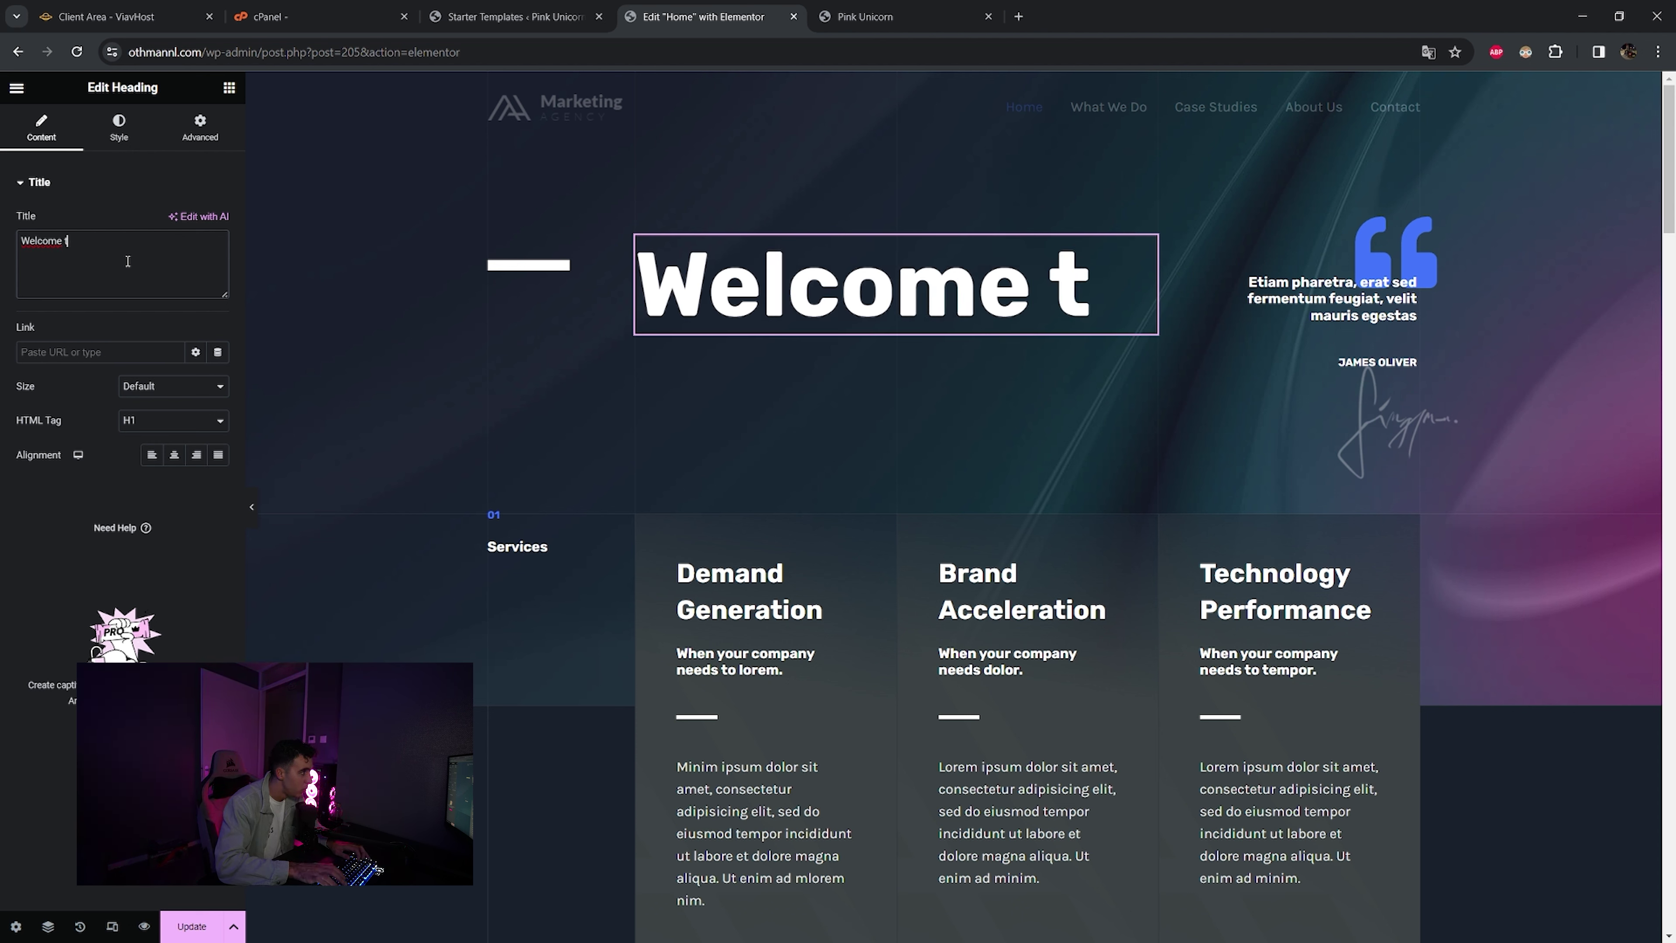
{"action": "key", "text": "BackSpace"}
{"action": "type", "text": "at Othman"}
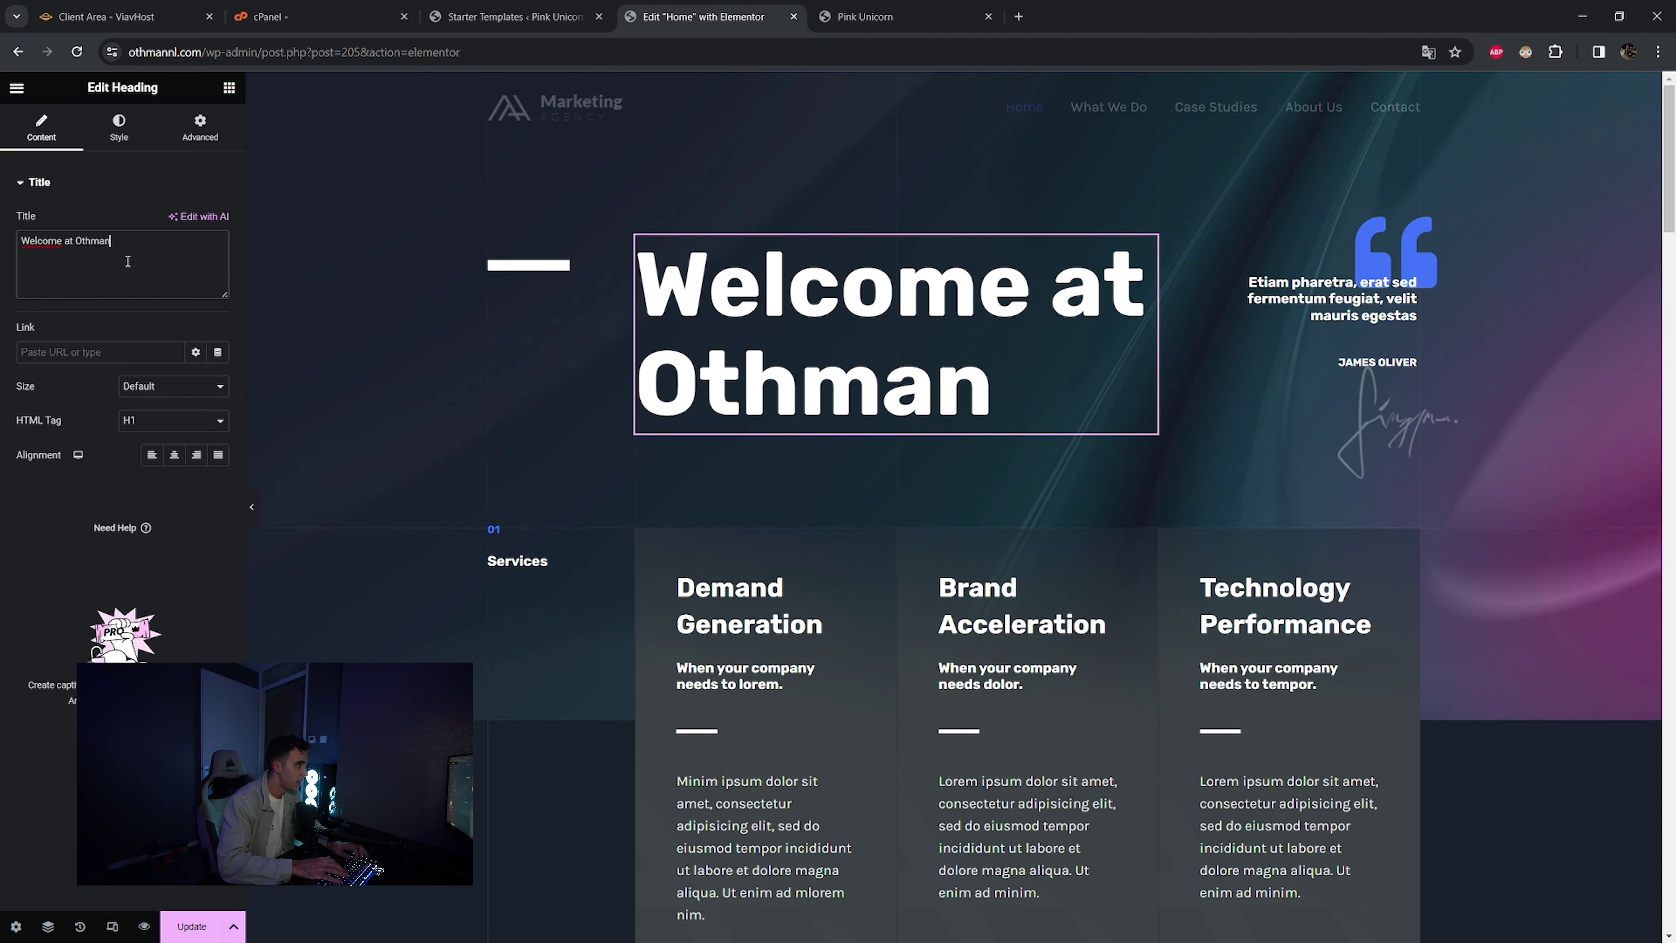
{"action": "type", "text": " NL's"}
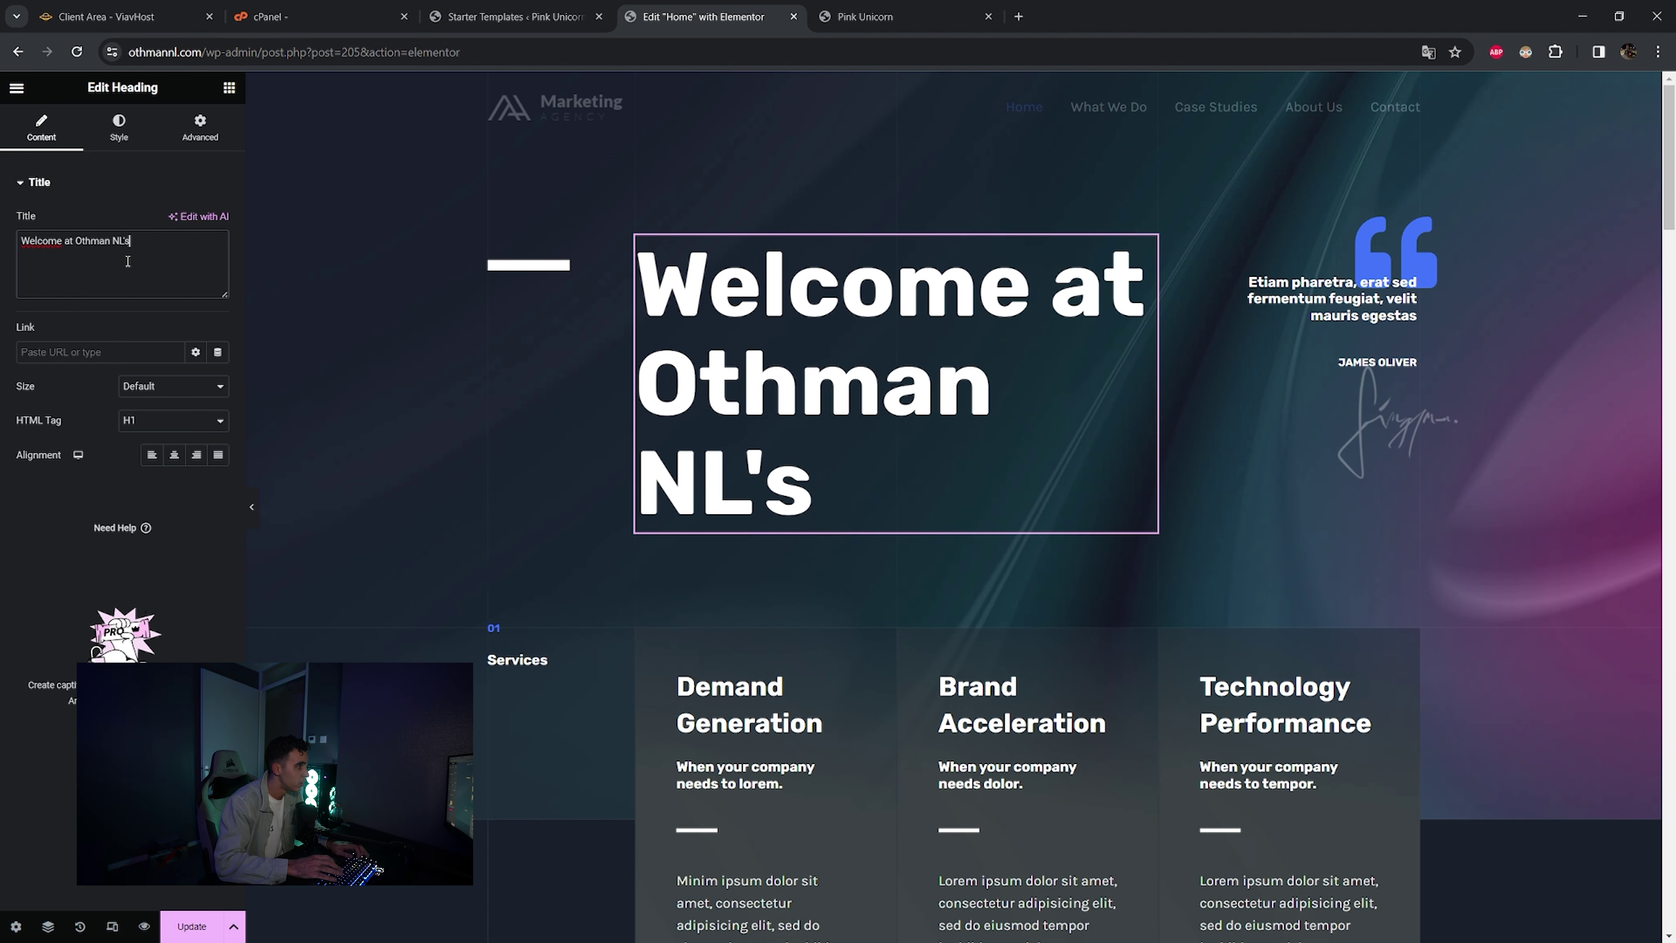
{"action": "type", "text": " Club"}
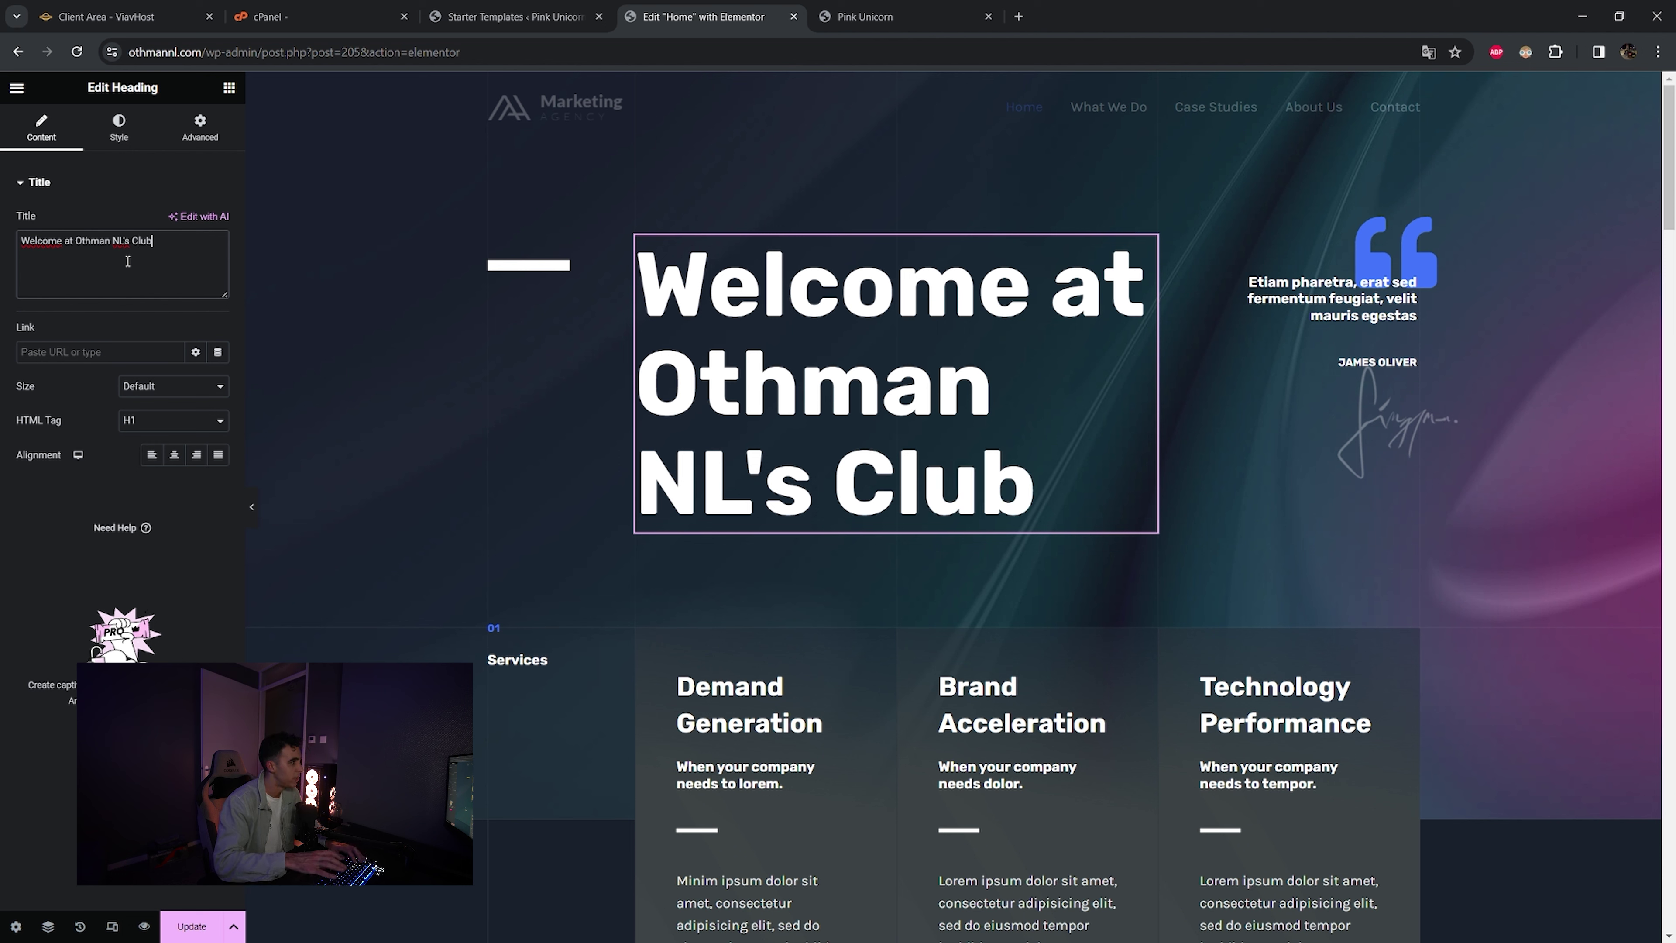
{"action": "left_click", "coordinate": [1327, 299]}
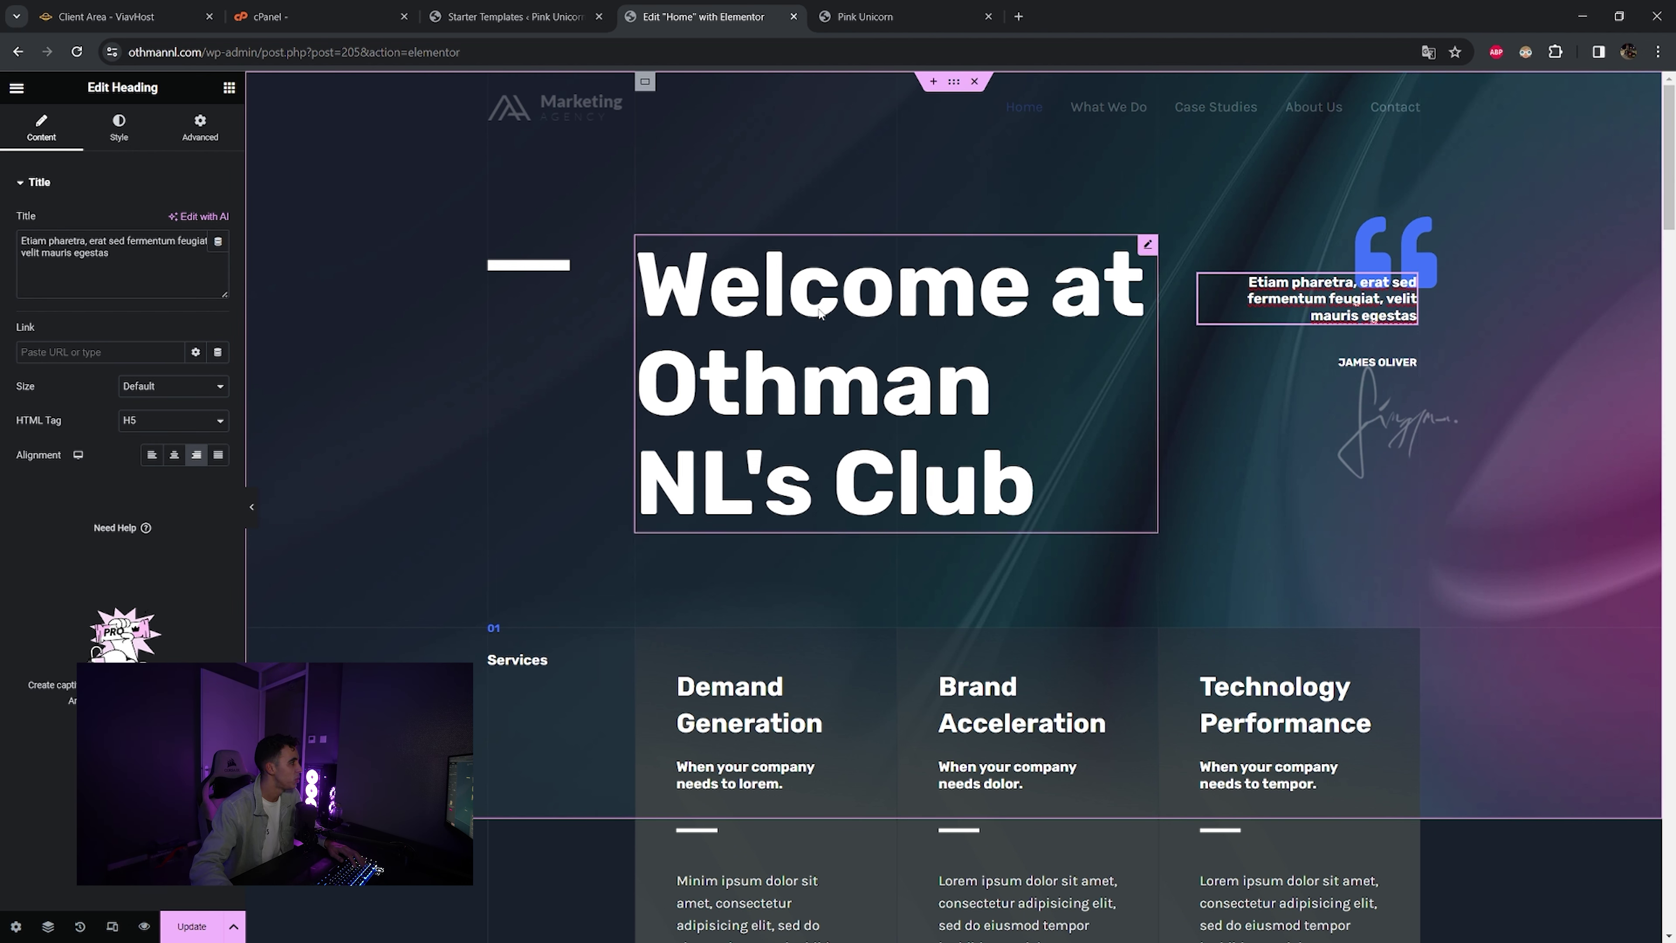
- Overwrite the Latin hero quote with a custom line and select the author caption below it
{"action": "left_click_drag", "start_coordinate": [143, 253], "coordinate": [2, 235]}
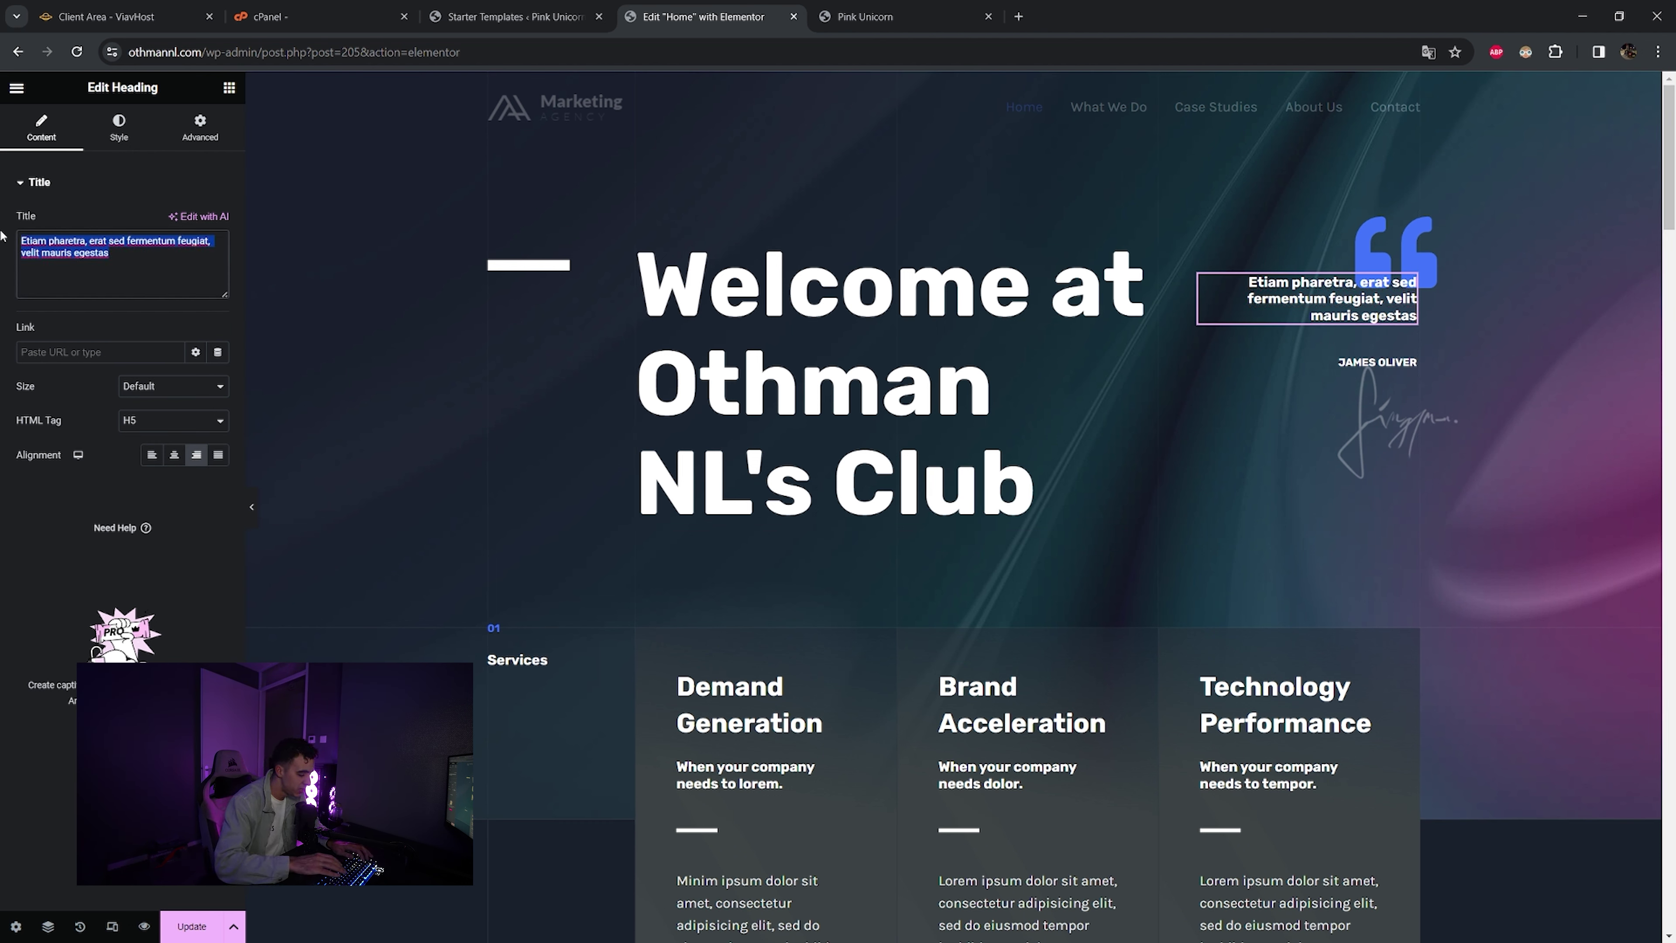
{"action": "type", "text": "Shkoun 7ak"}
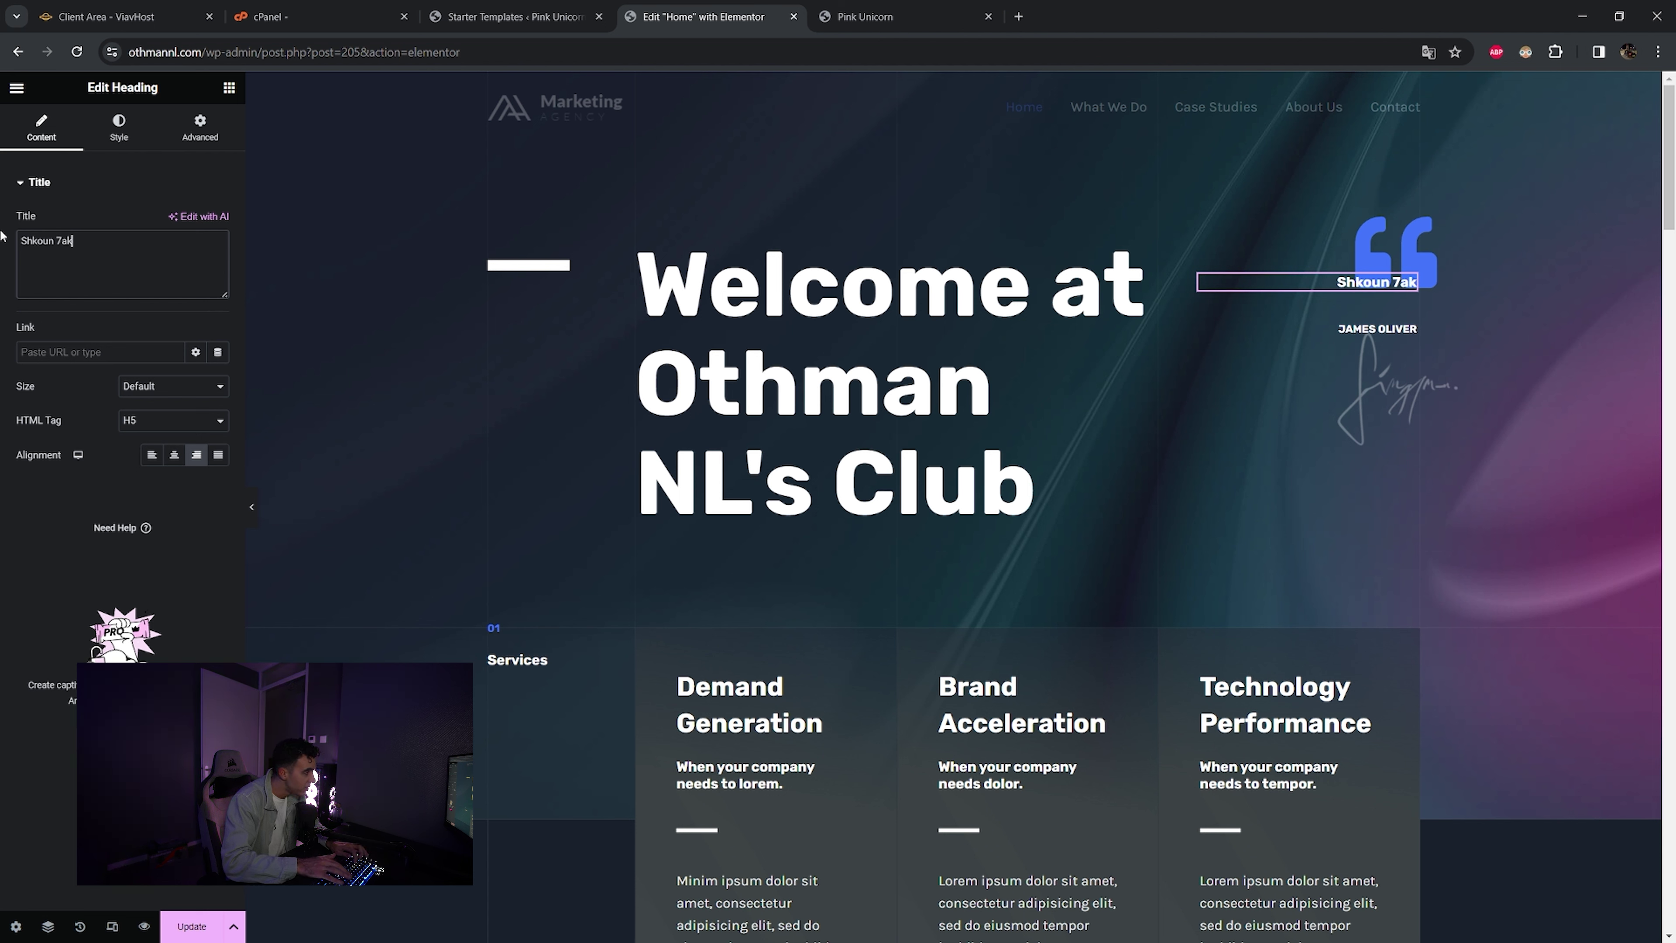
{"action": "type", "text": "em lkerwa O"}
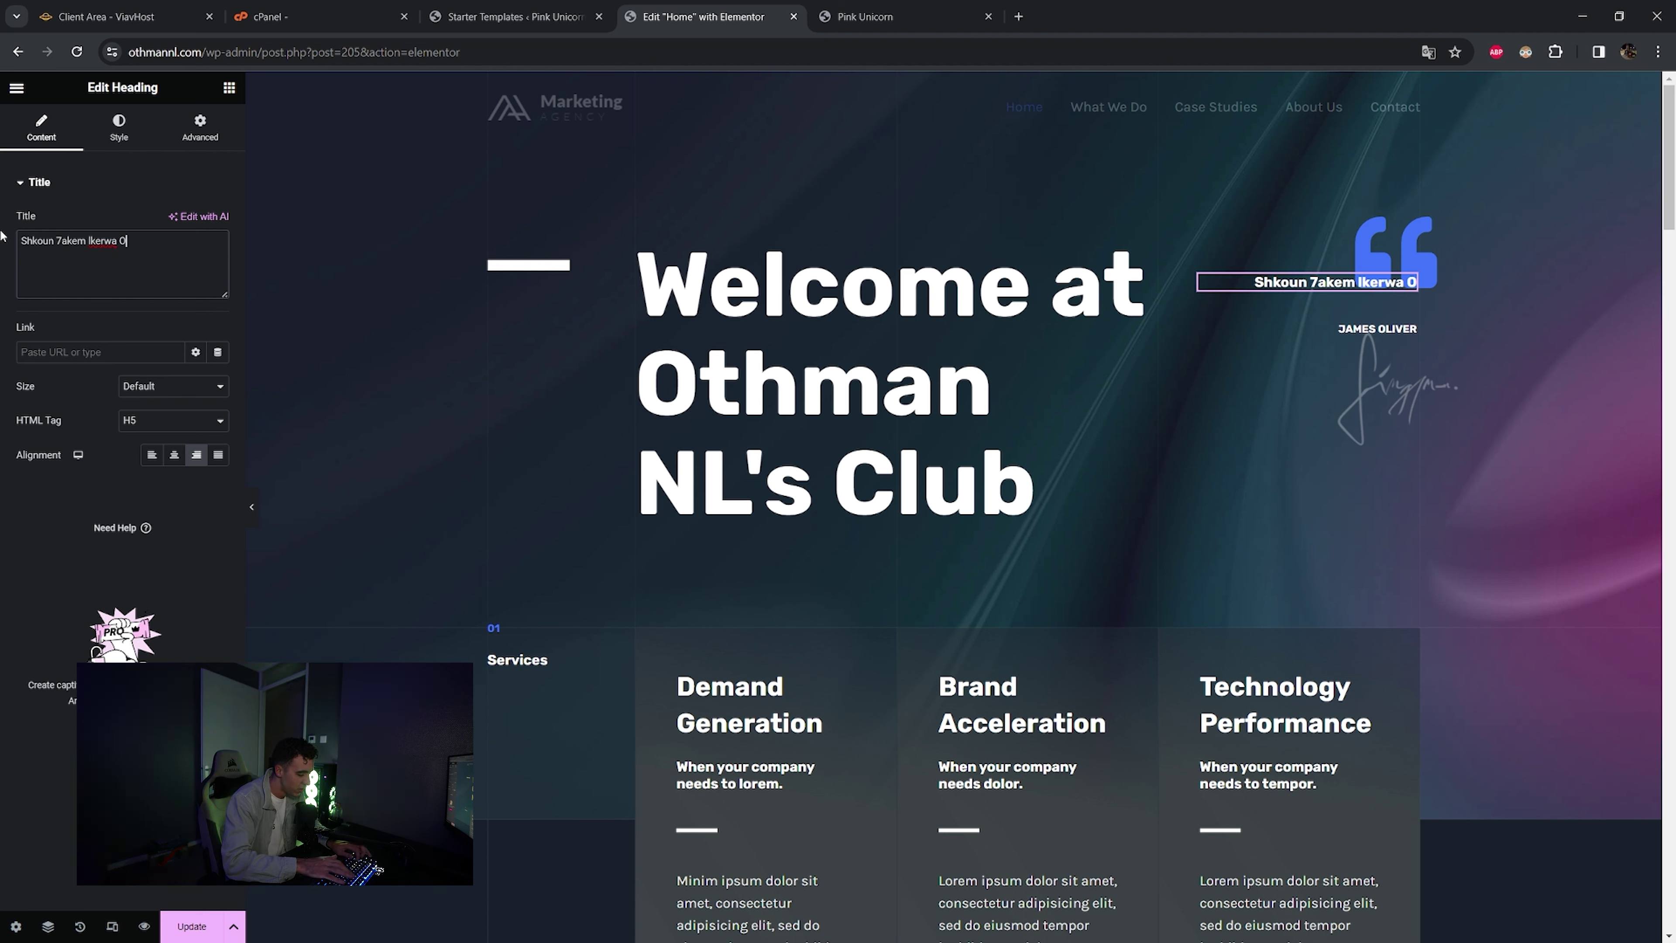
{"action": "type", "text": "thmaaaaaaan"}
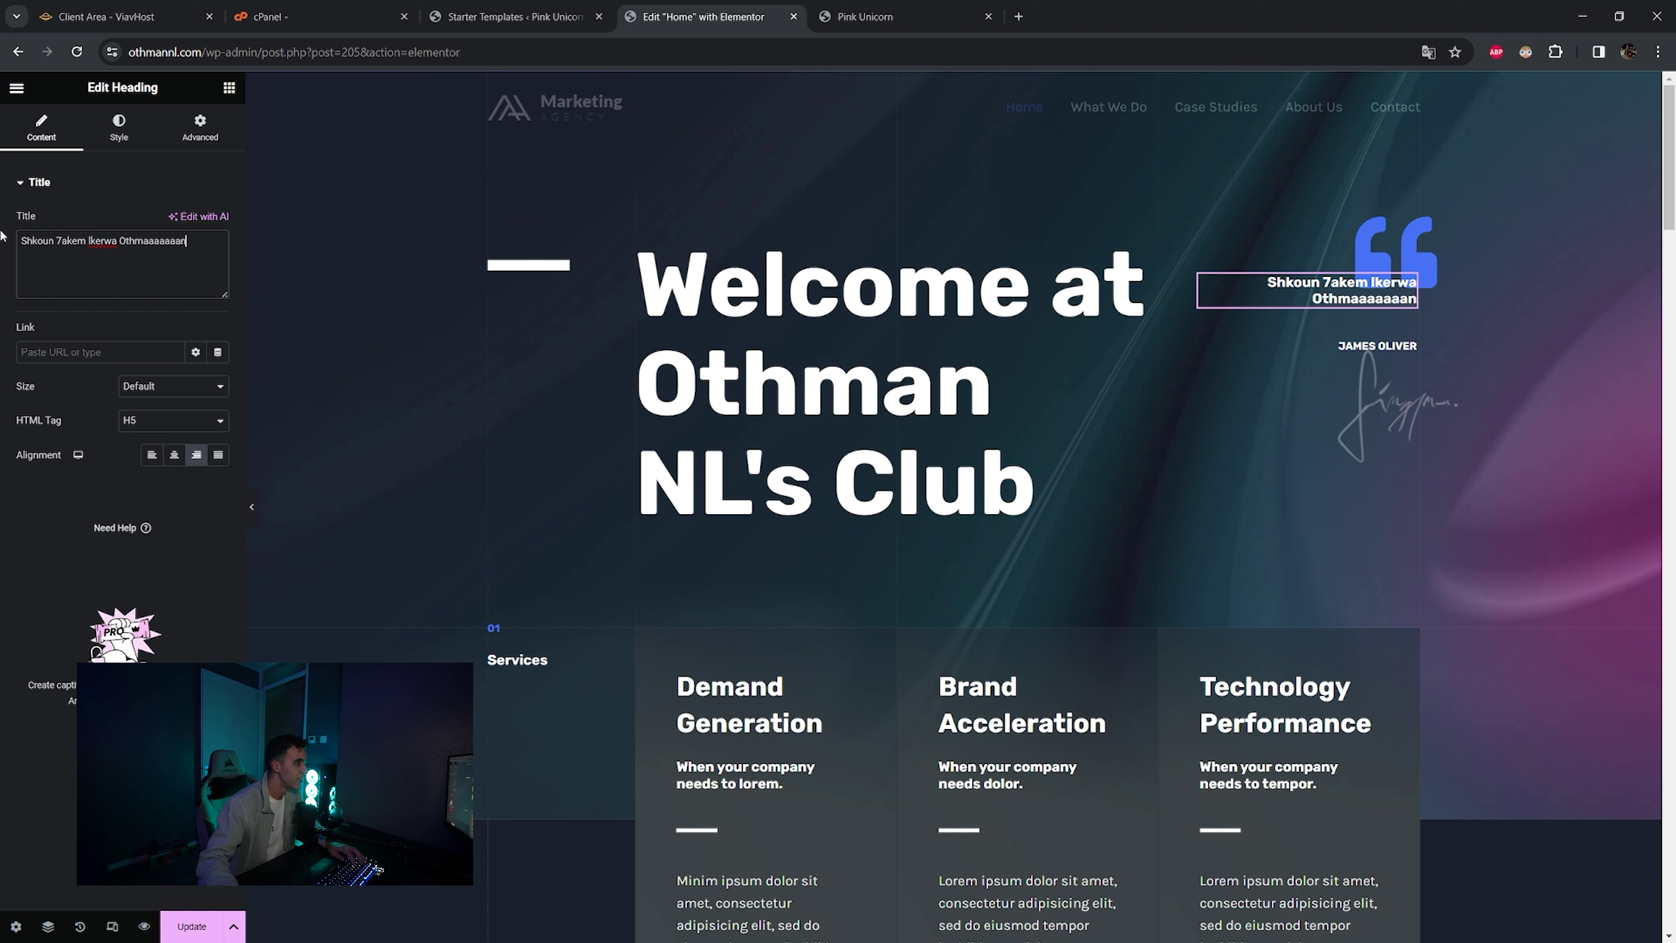
{"action": "left_click", "coordinate": [1376, 345]}
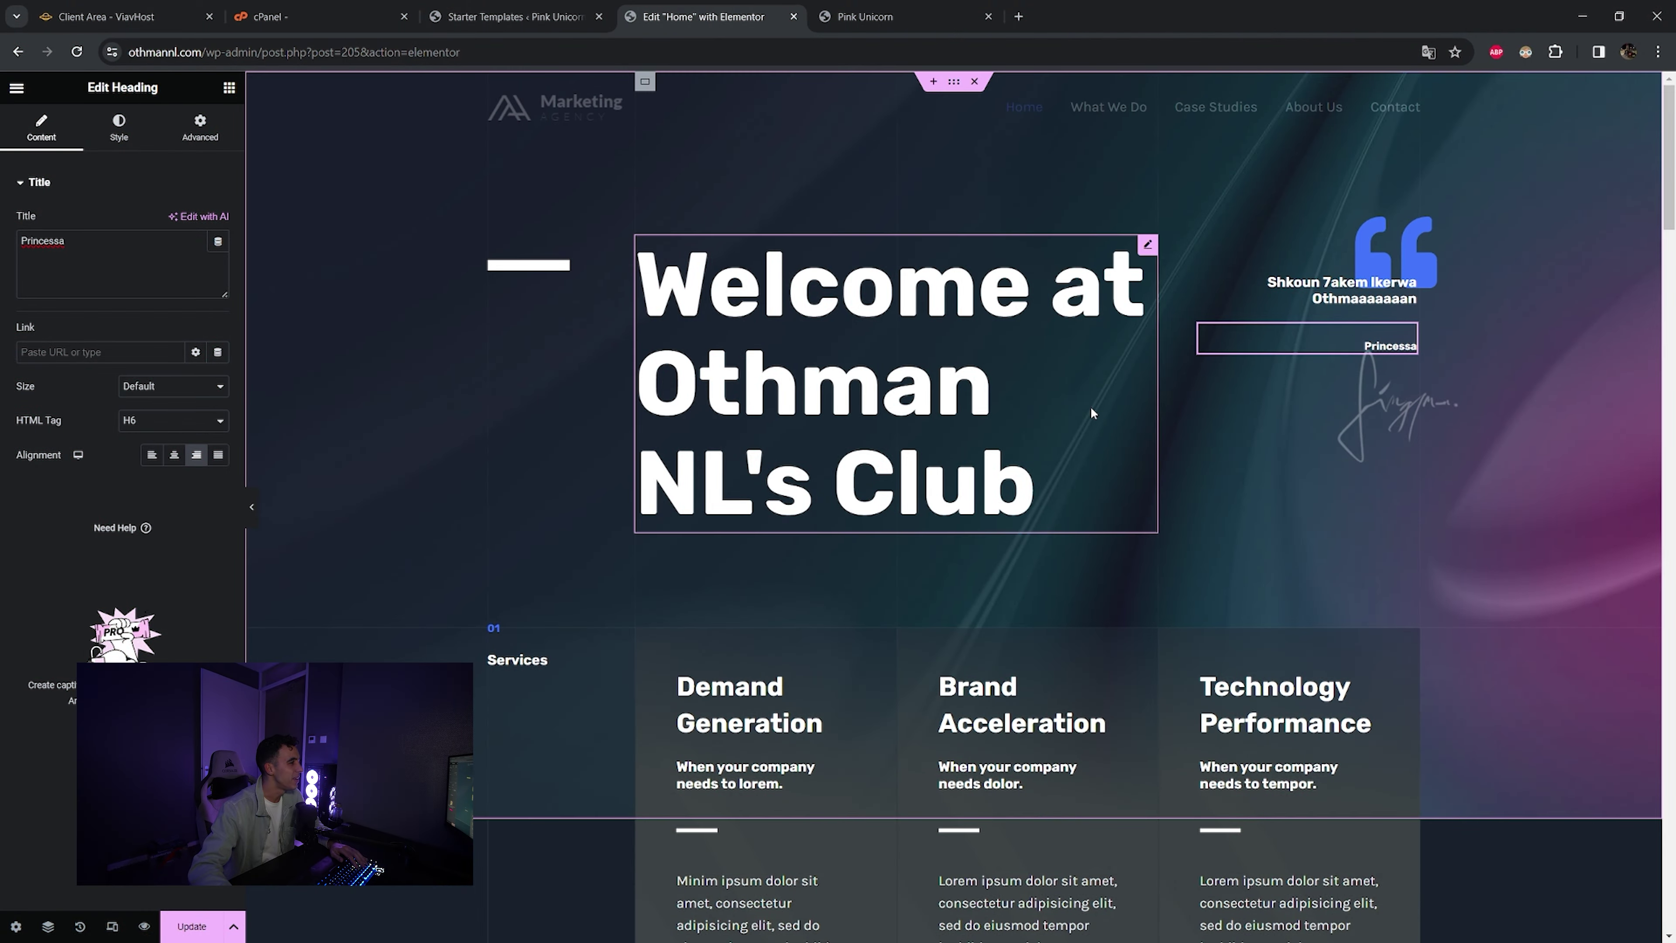
- Inspect the Services cards by selecting the Demand Generation heading and the spacer above the keyboard image
{"action": "scroll", "coordinate": [1090, 406], "scroll_direction": "down", "scroll_amount": 5}
{"action": "scroll", "coordinate": [1037, 522], "scroll_direction": "up", "scroll_amount": 3}
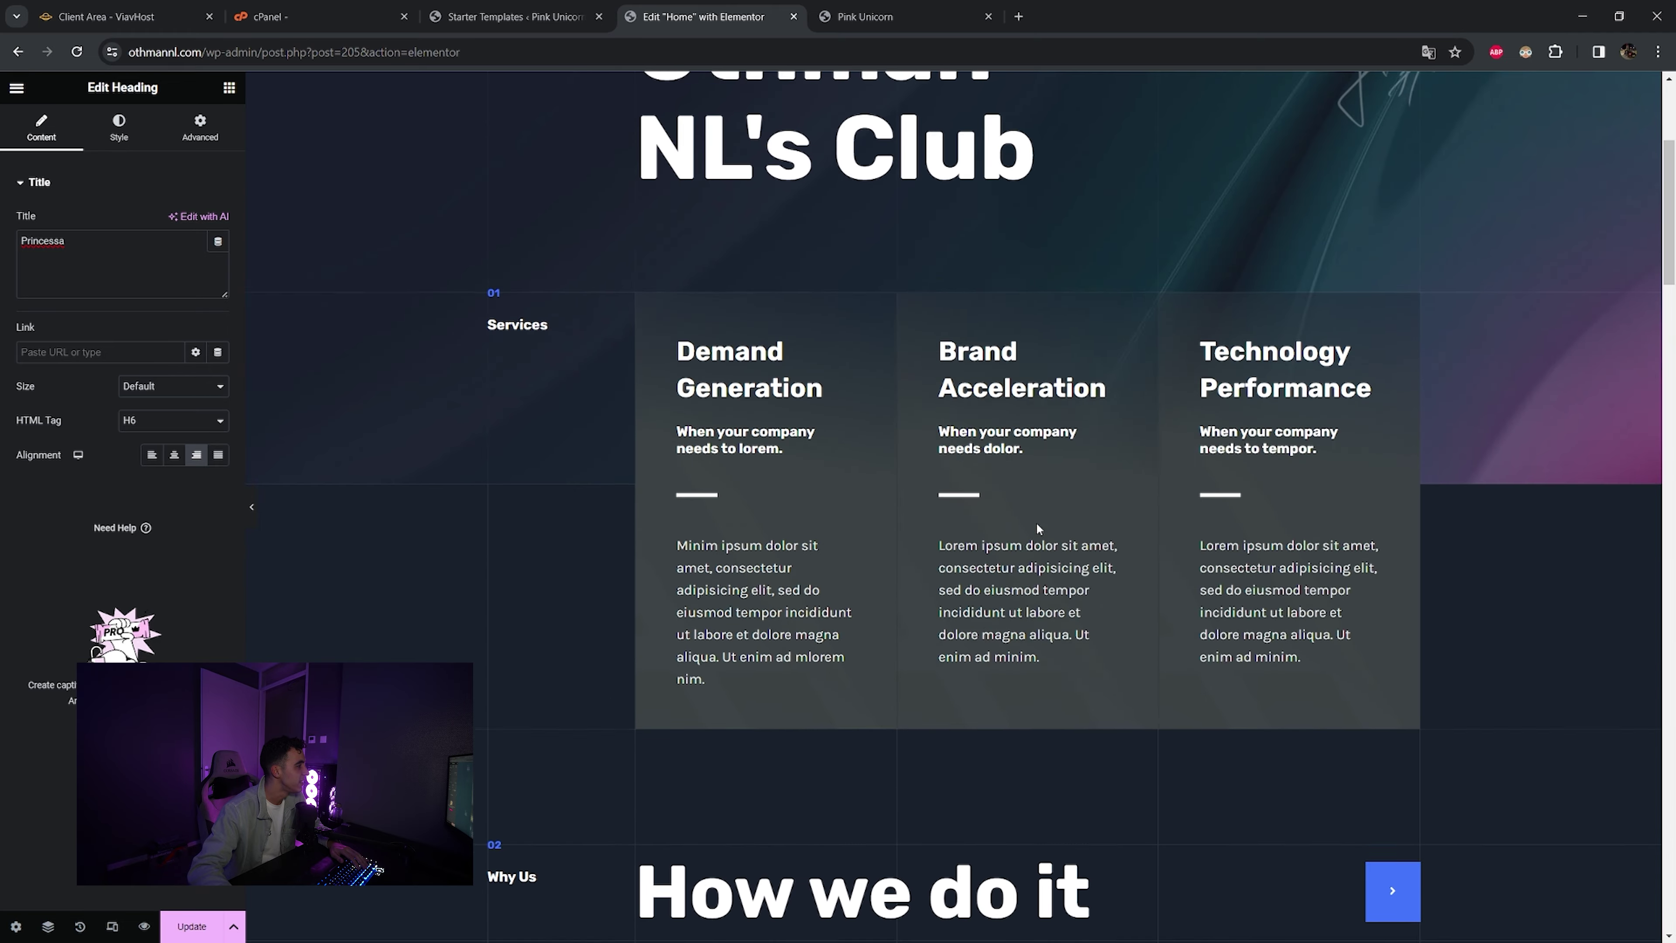
{"action": "left_click", "coordinate": [739, 389]}
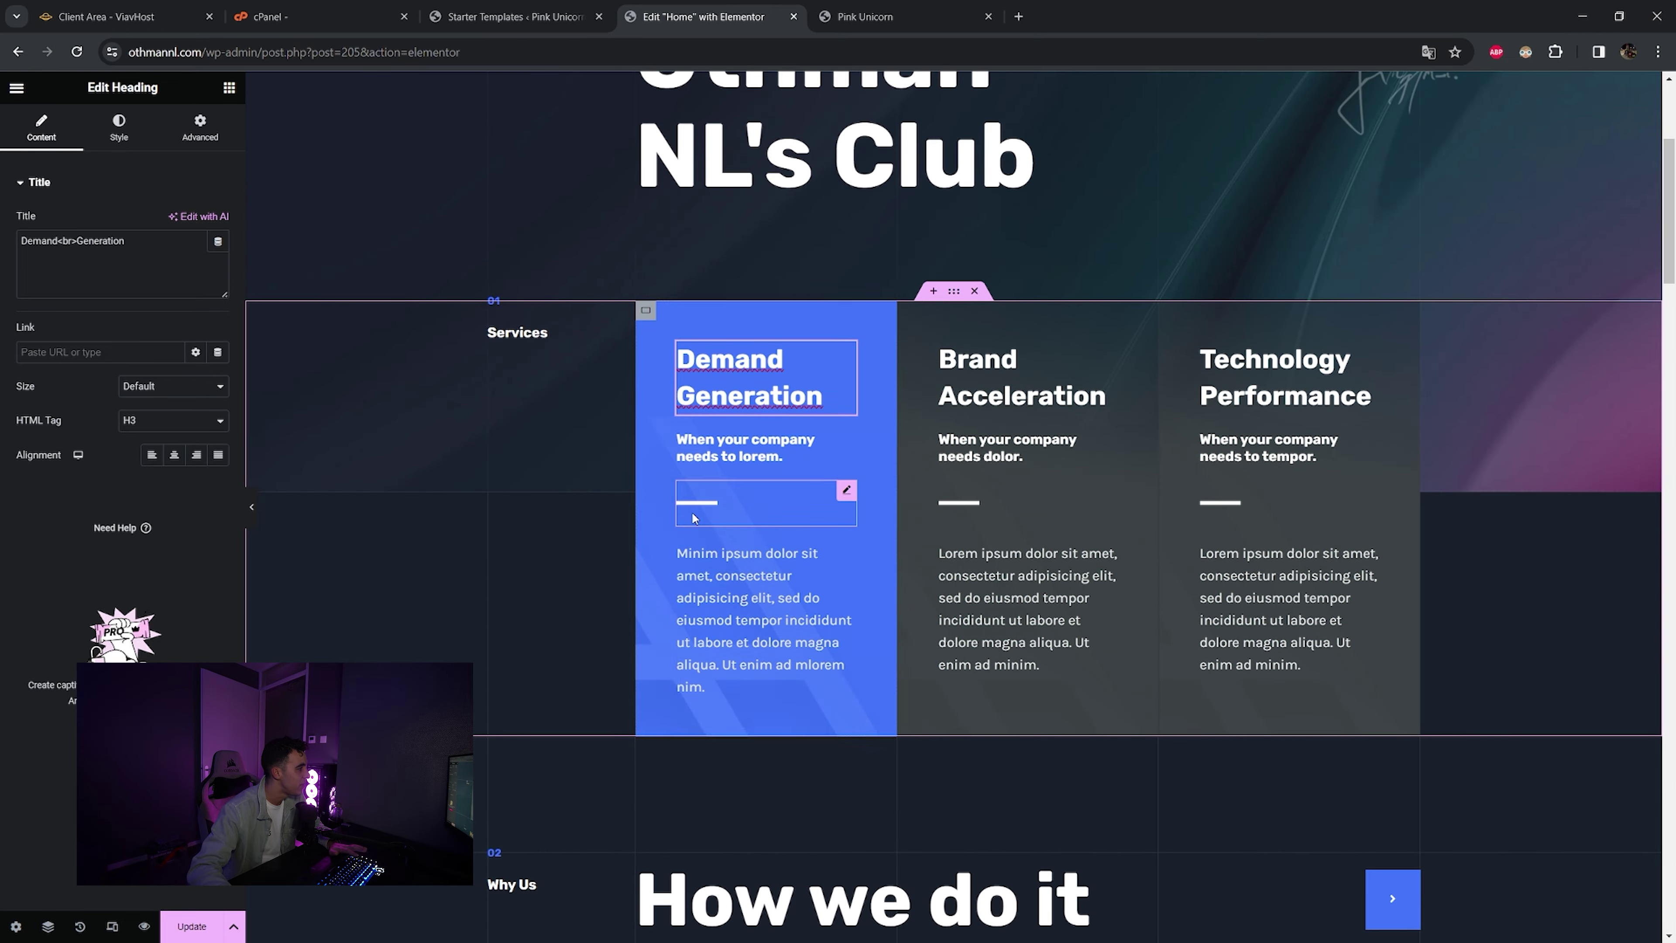
{"action": "scroll", "coordinate": [692, 511], "scroll_direction": "down", "scroll_amount": 12}
{"action": "scroll", "coordinate": [1278, 377], "scroll_direction": "up", "scroll_amount": 4}
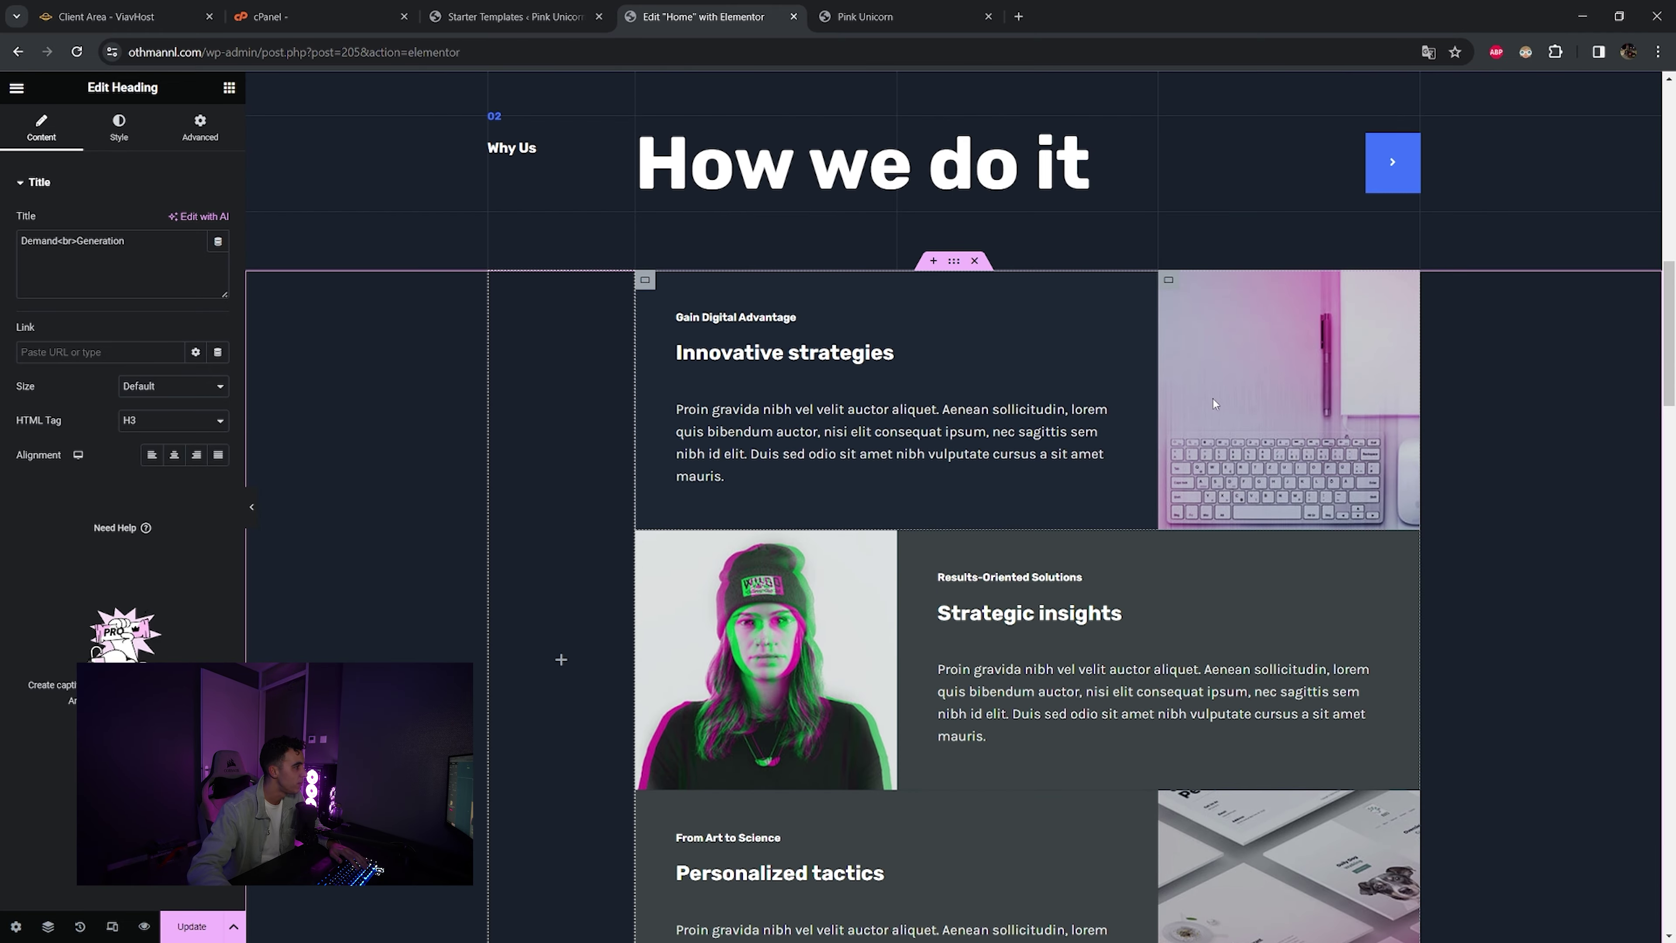
{"action": "left_click", "coordinate": [1191, 293]}
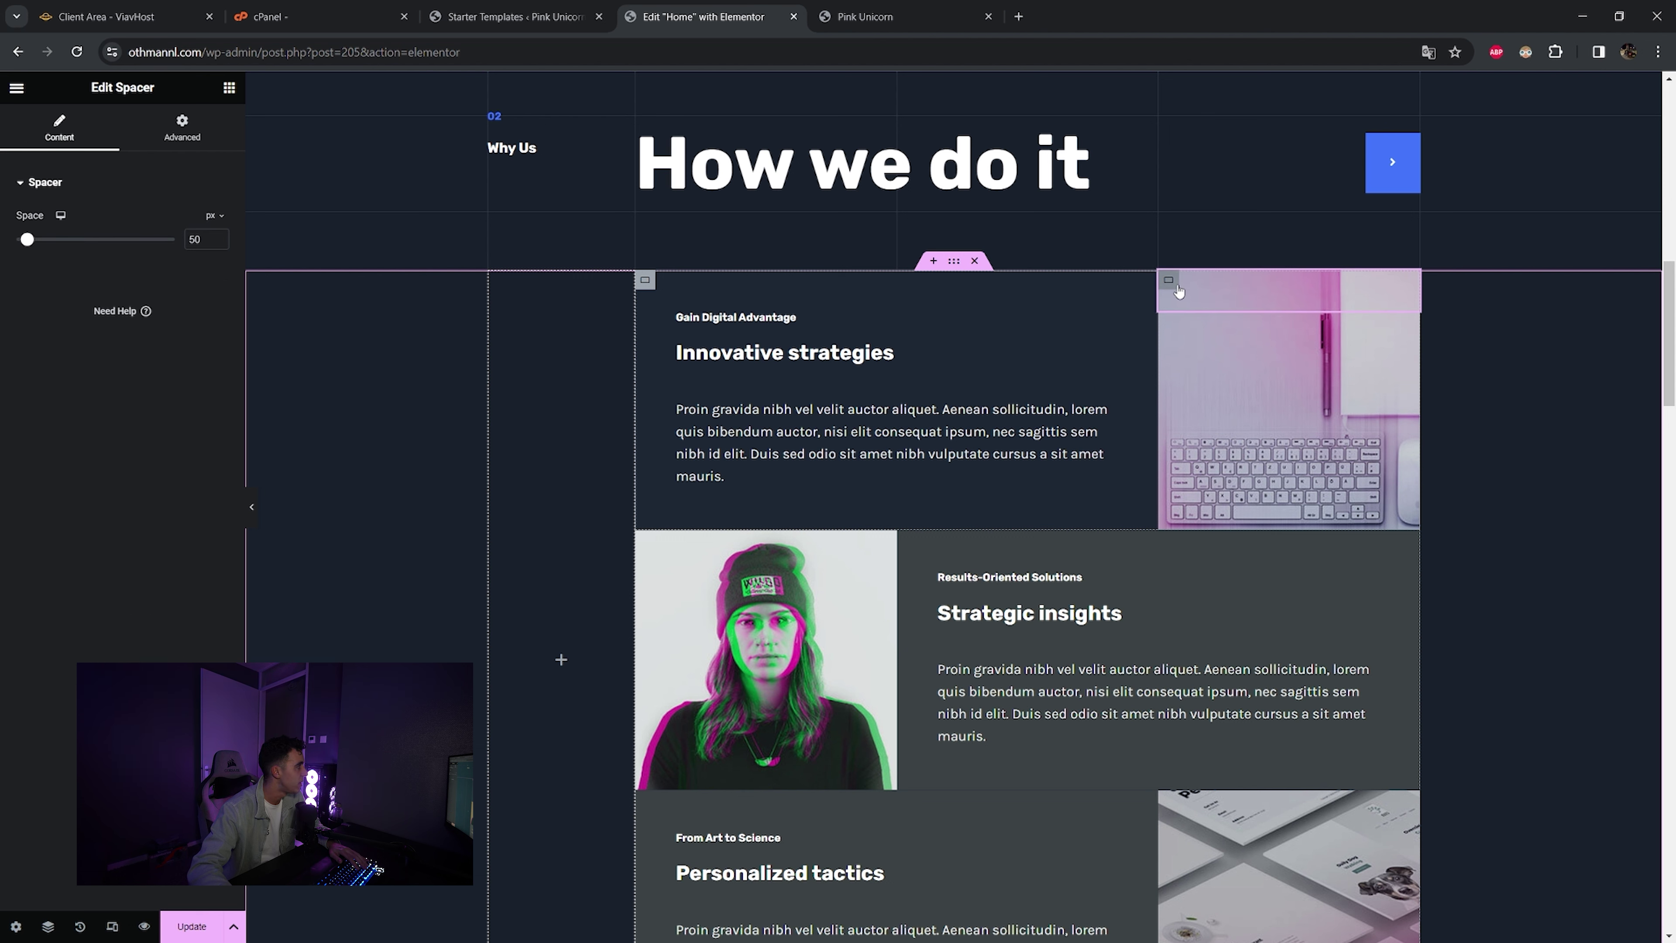
- Set the SWAGGER bottle image from the Media Library as the empty column's background
{"action": "left_click", "coordinate": [548, 274]}
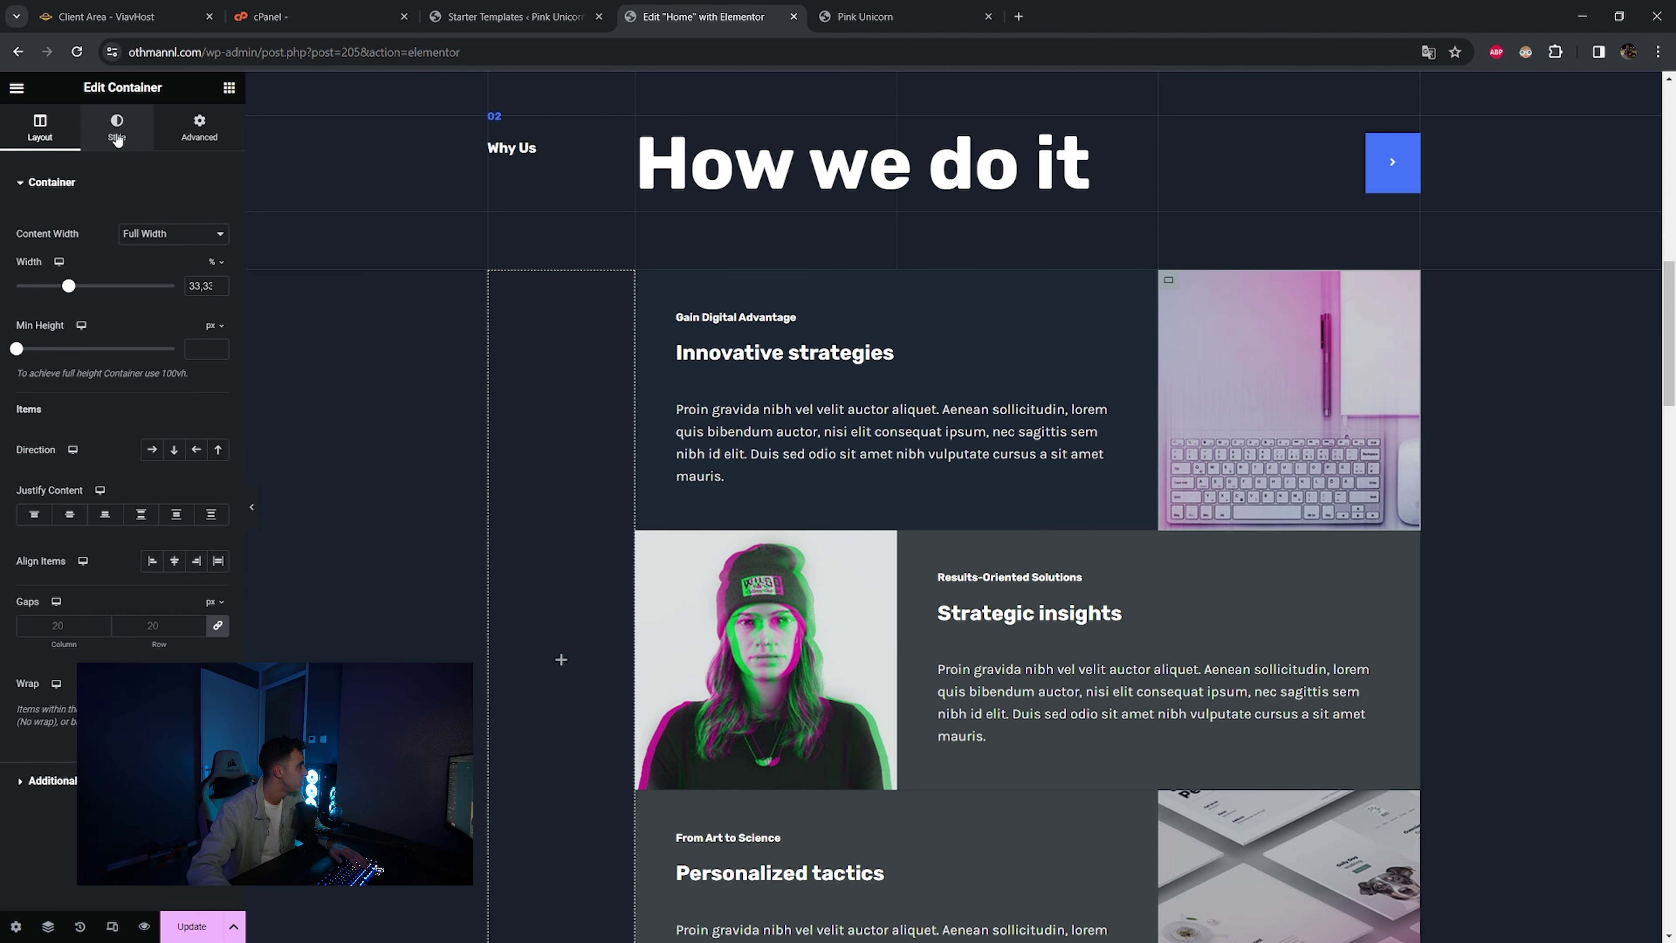
{"action": "left_click", "coordinate": [99, 142]}
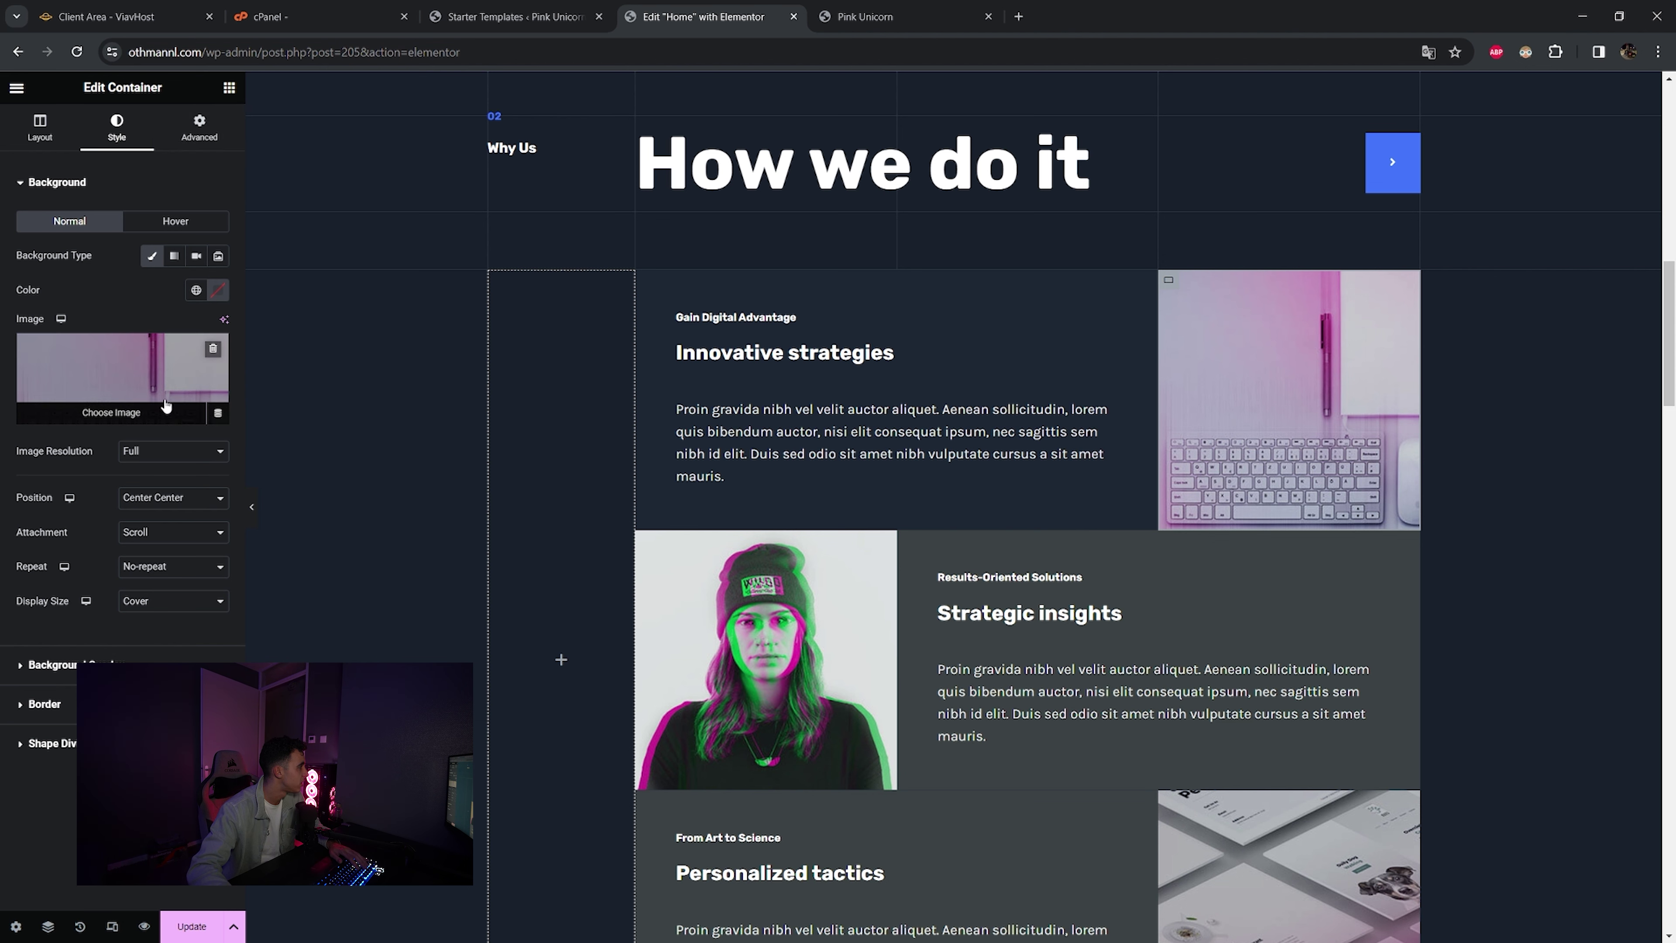
{"action": "left_click", "coordinate": [140, 414]}
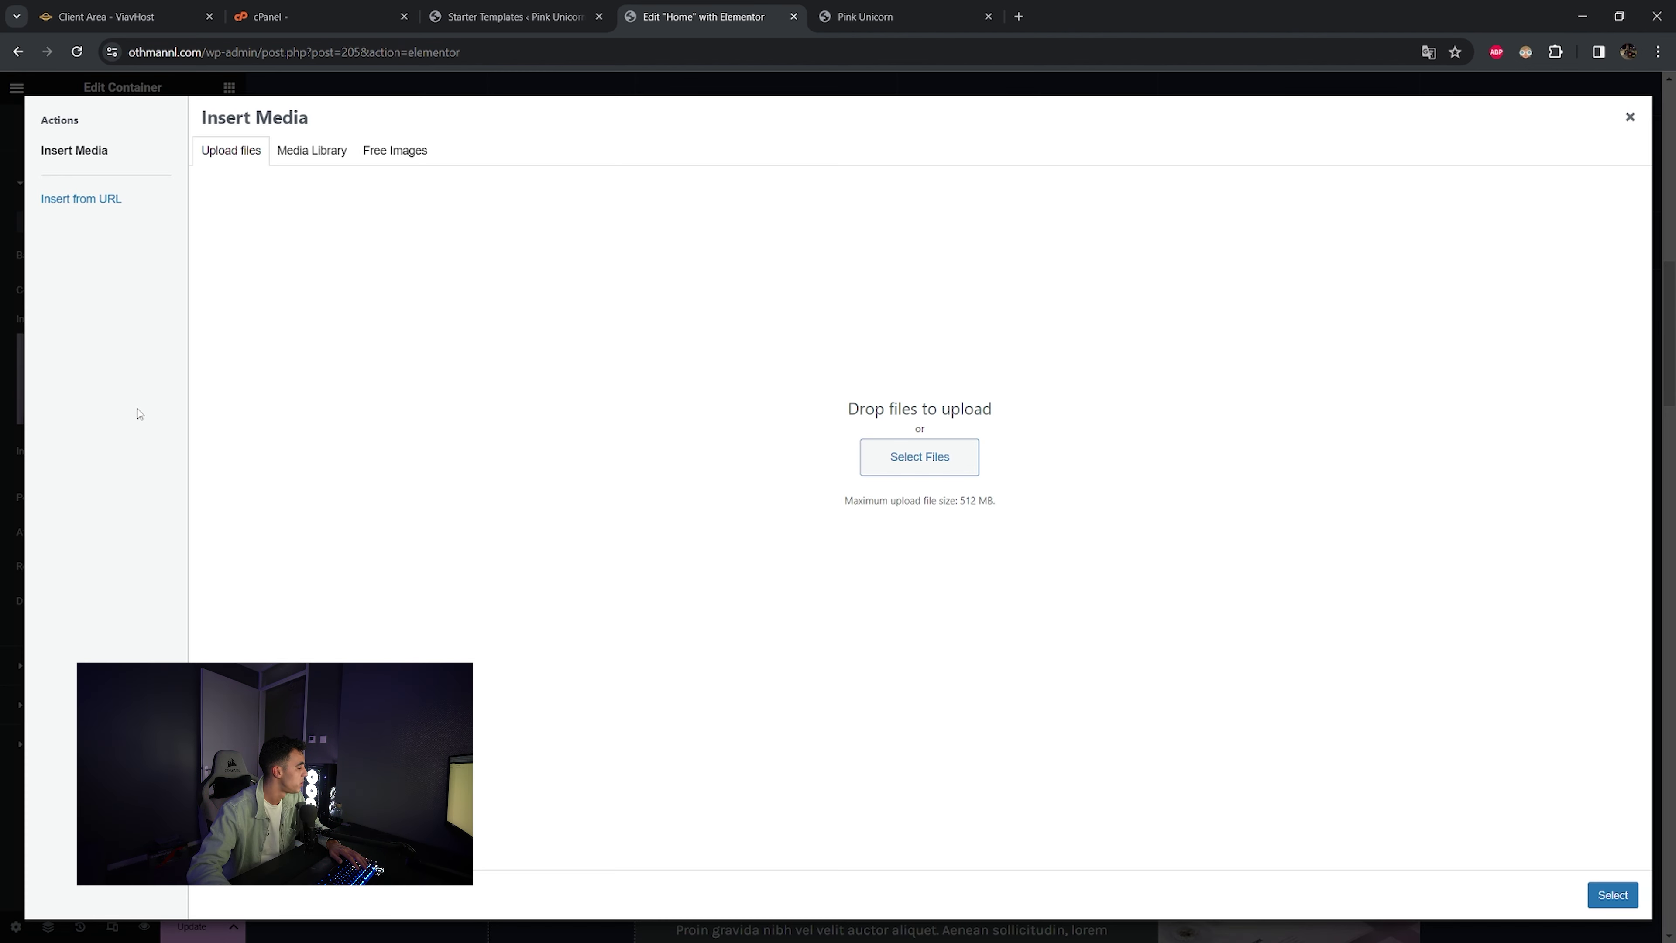
{"action": "left_click", "coordinate": [302, 153]}
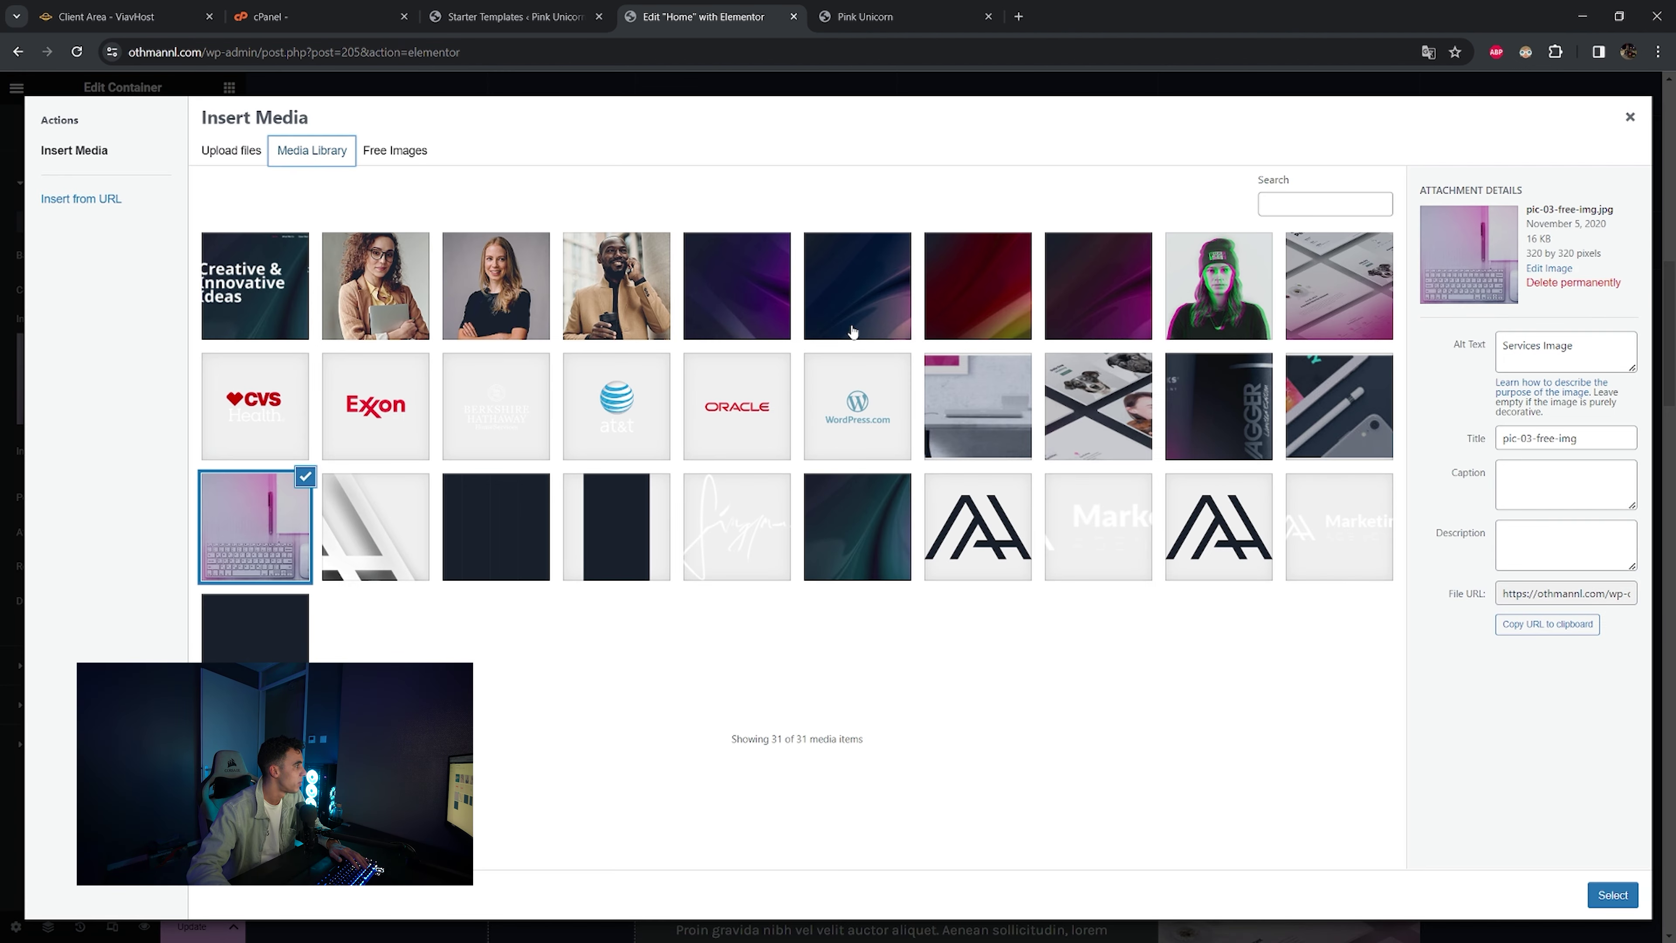
{"action": "left_click", "coordinate": [1236, 422]}
{"action": "left_click", "coordinate": [1609, 899]}
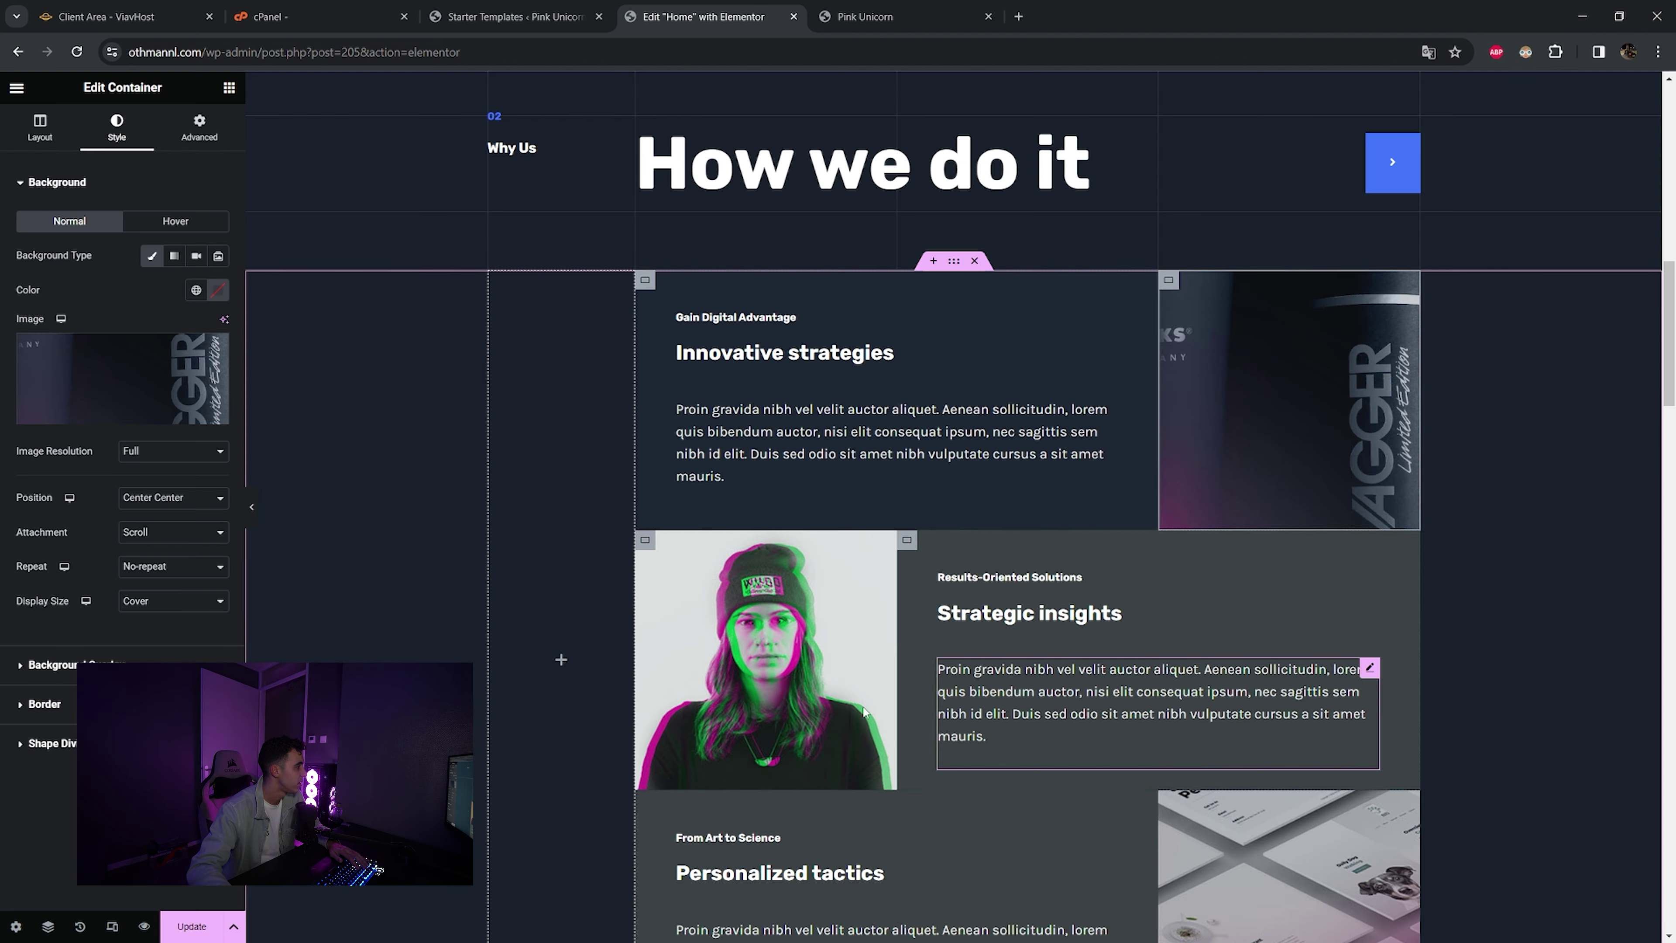
- Compare the background image resolution options, then set it back to Full
{"action": "left_click", "coordinate": [147, 454]}
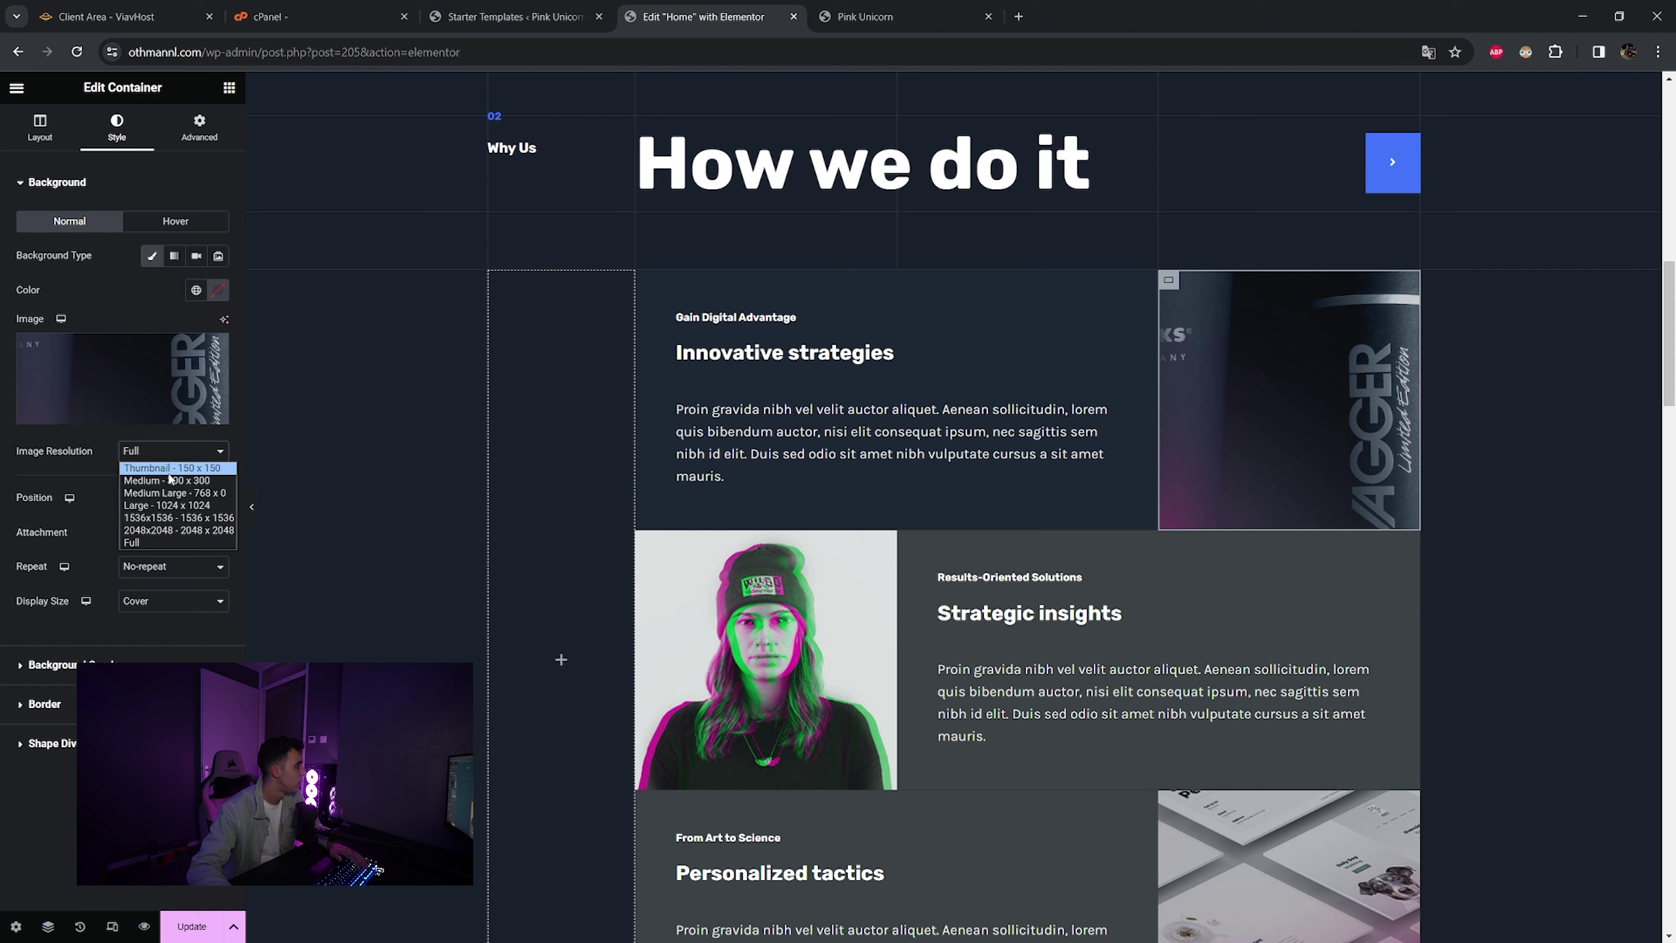
{"action": "left_click", "coordinate": [169, 480]}
{"action": "left_click", "coordinate": [173, 451]}
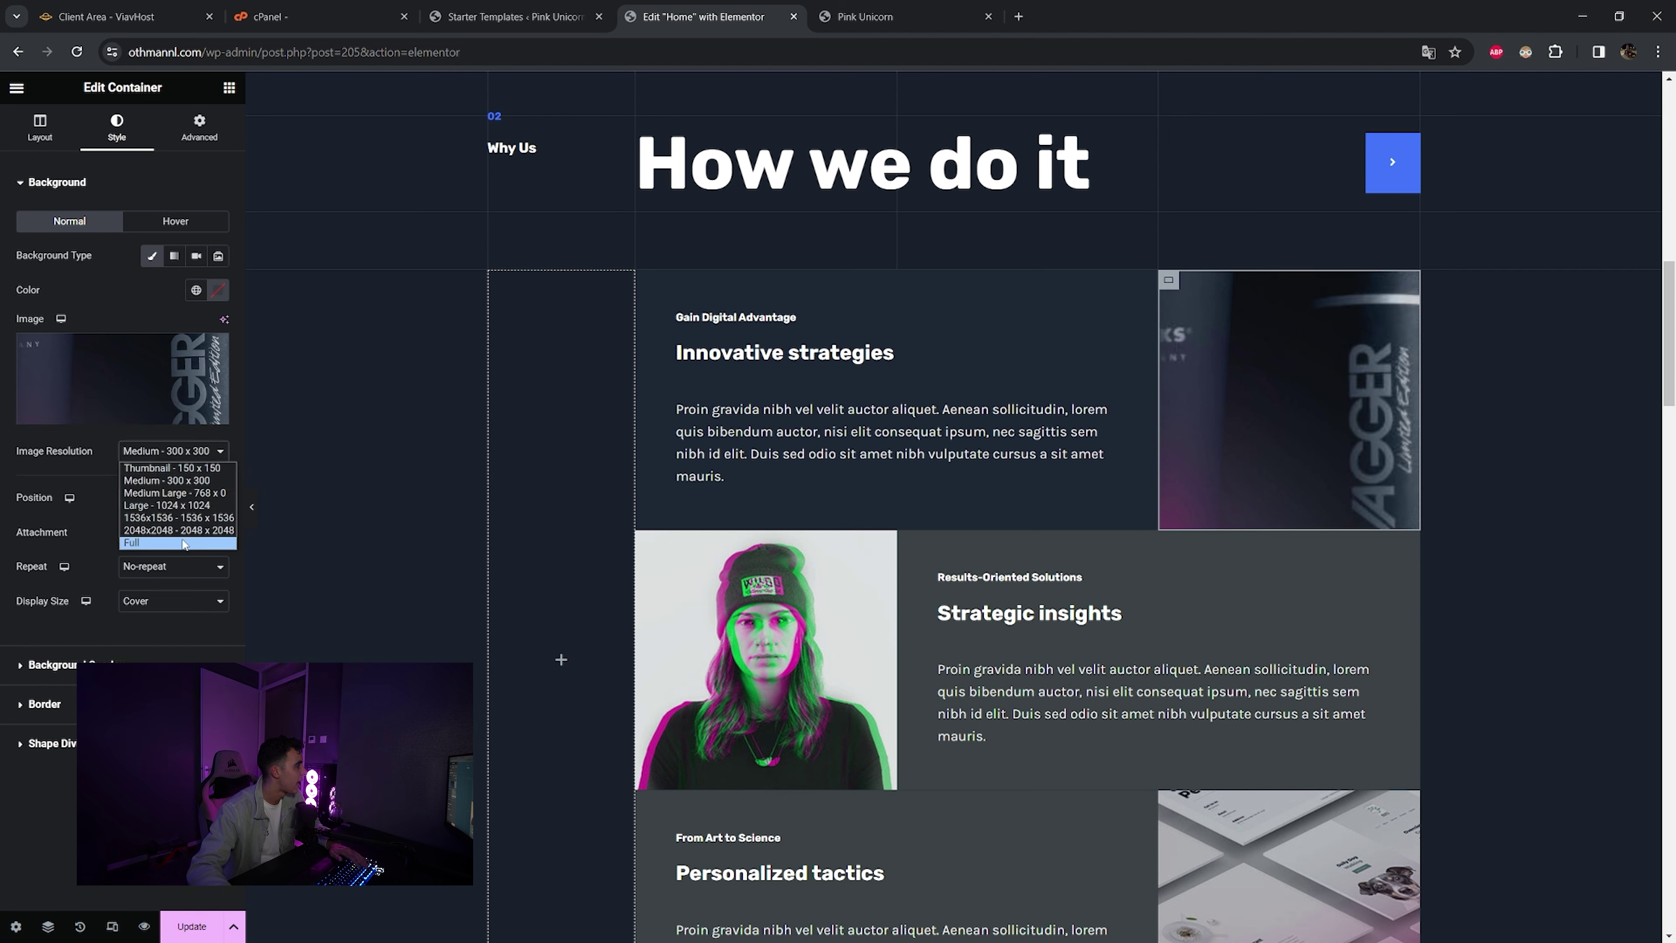
{"action": "left_click", "coordinate": [152, 542]}
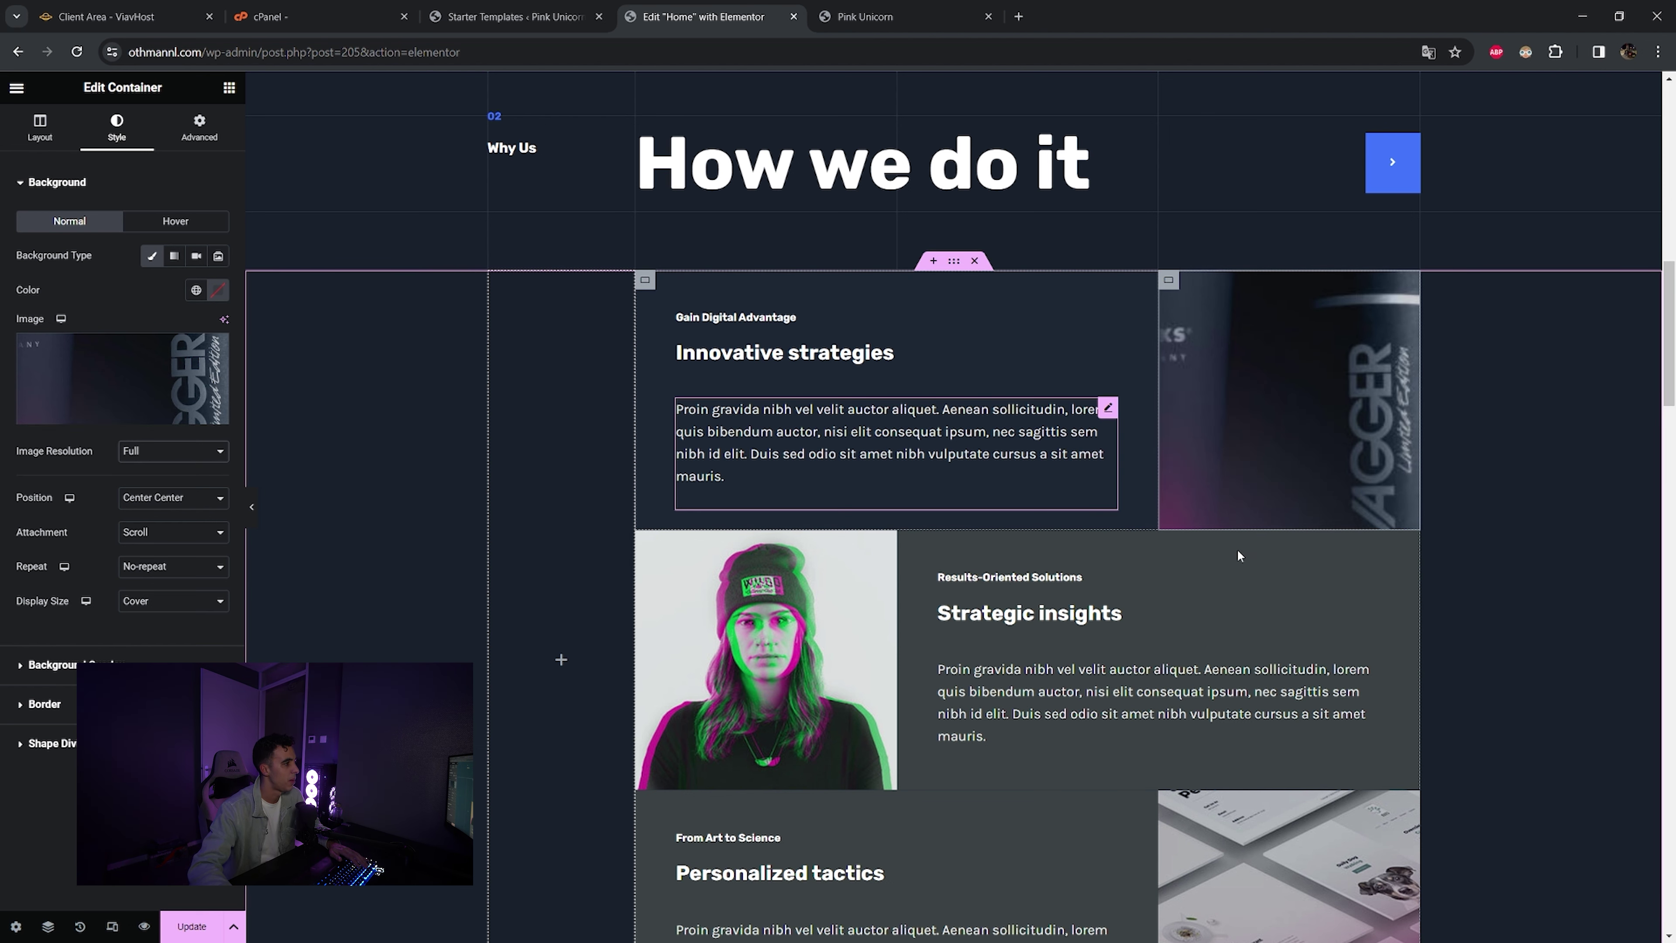
- Restore the page to Editing Started in History to view the original Creative & Innovative Ideas hero
{"action": "scroll", "coordinate": [1082, 476], "scroll_direction": "up", "scroll_amount": 7}
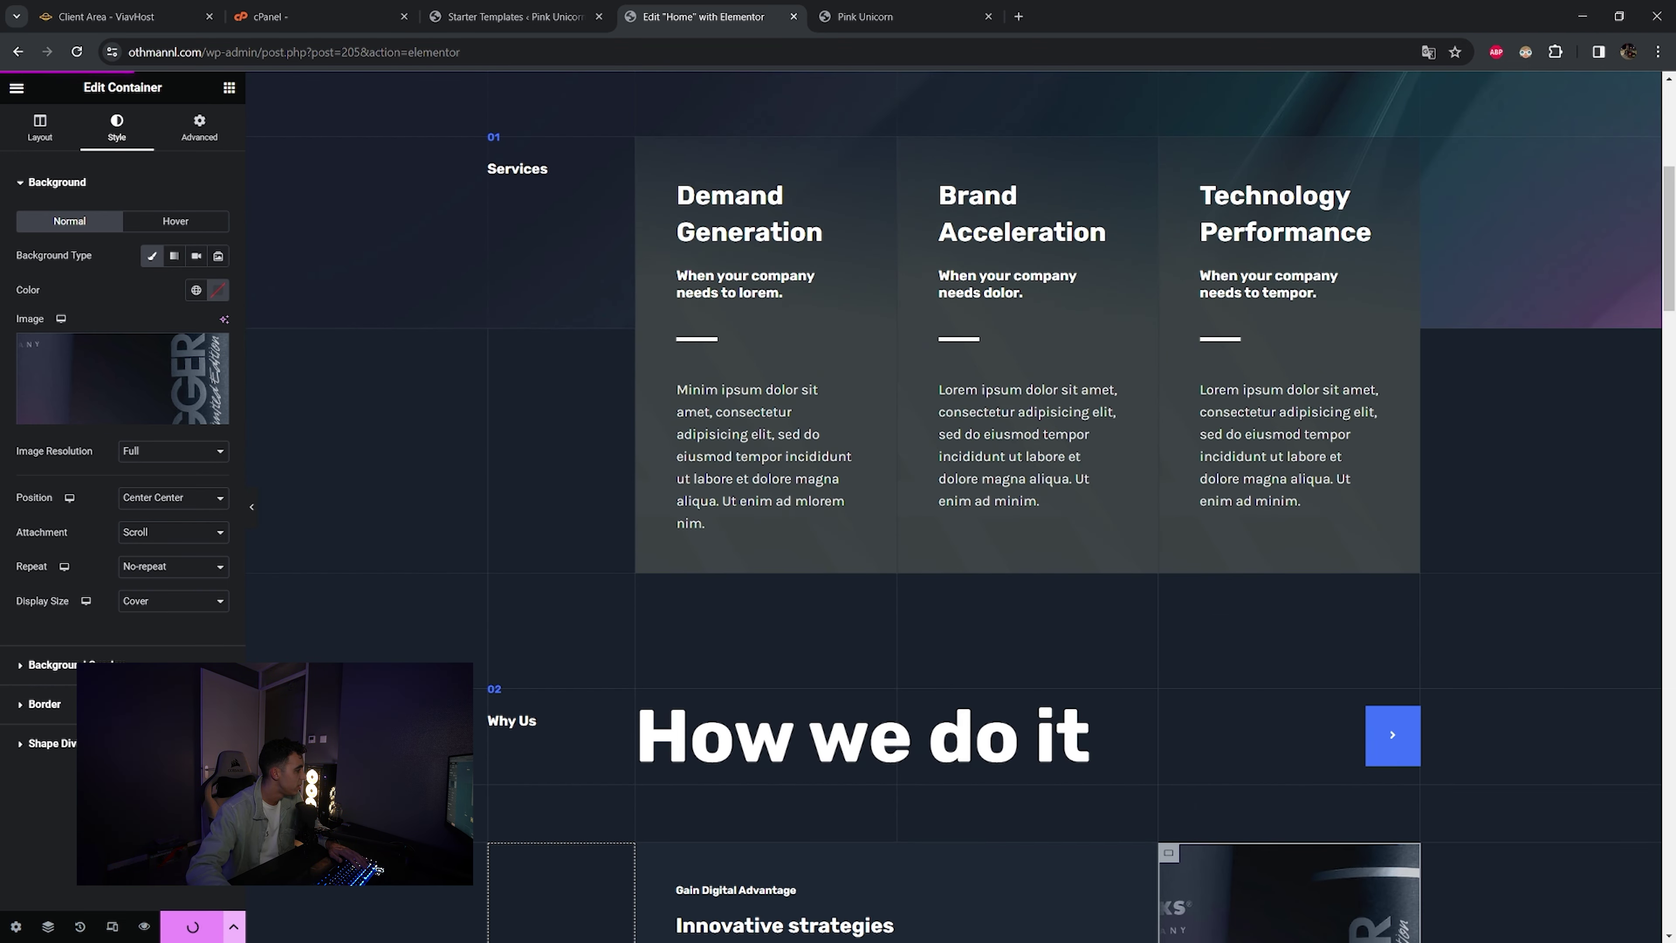
{"action": "scroll", "coordinate": [798, 382], "scroll_direction": "up", "scroll_amount": 6}
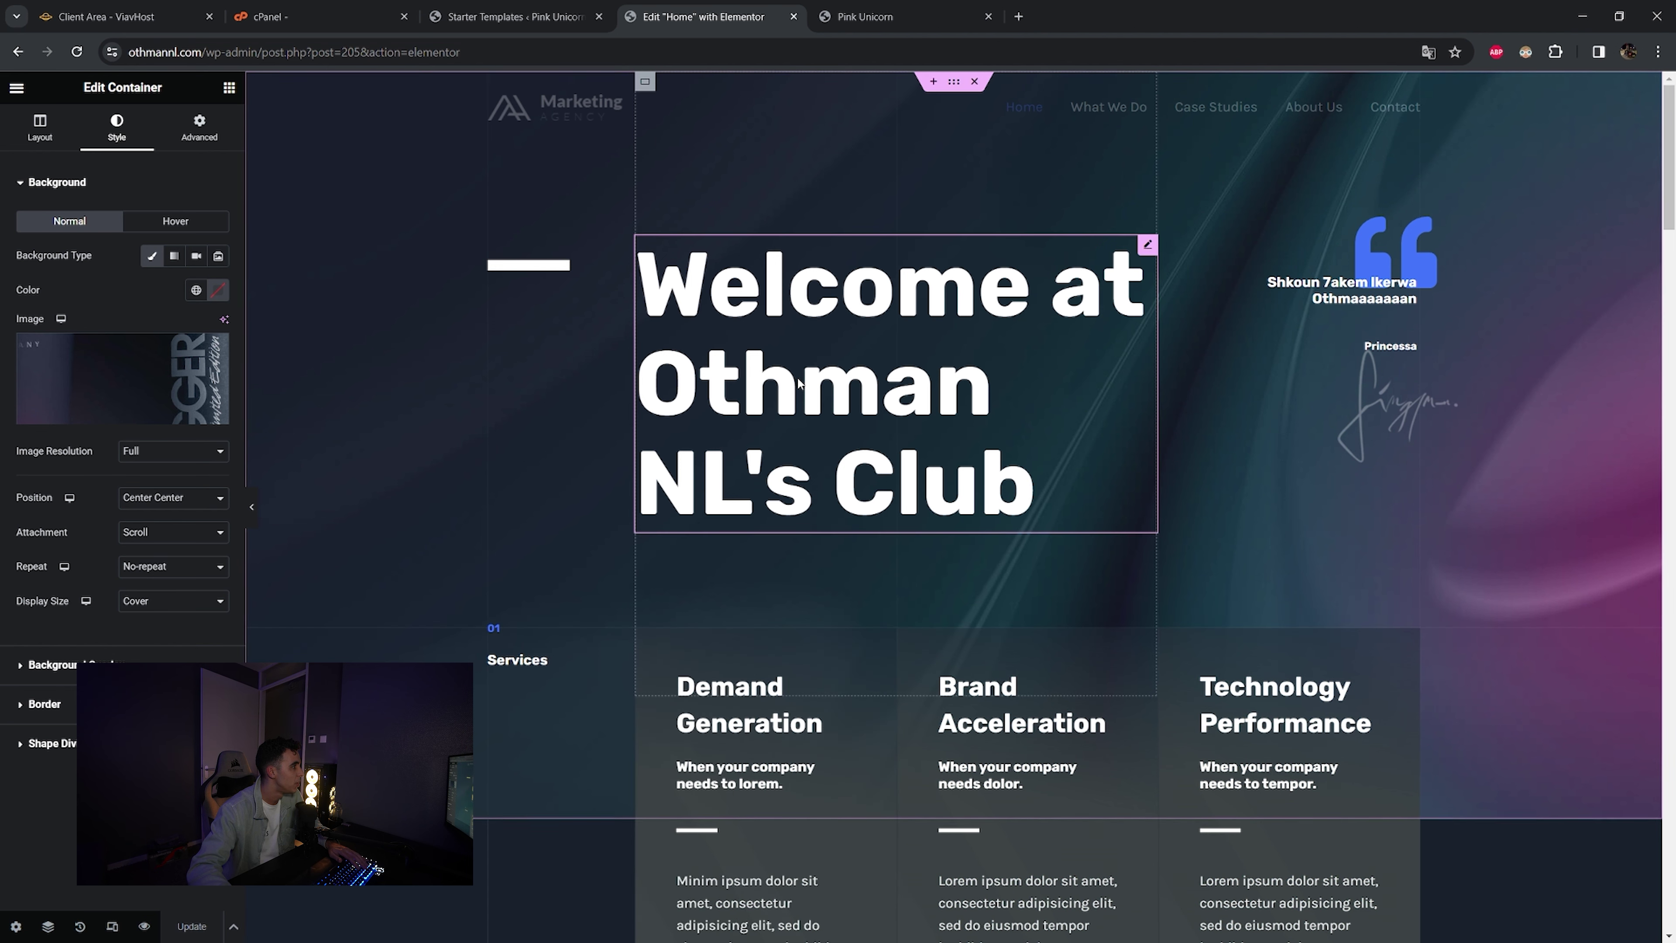
{"action": "left_click", "coordinate": [79, 928]}
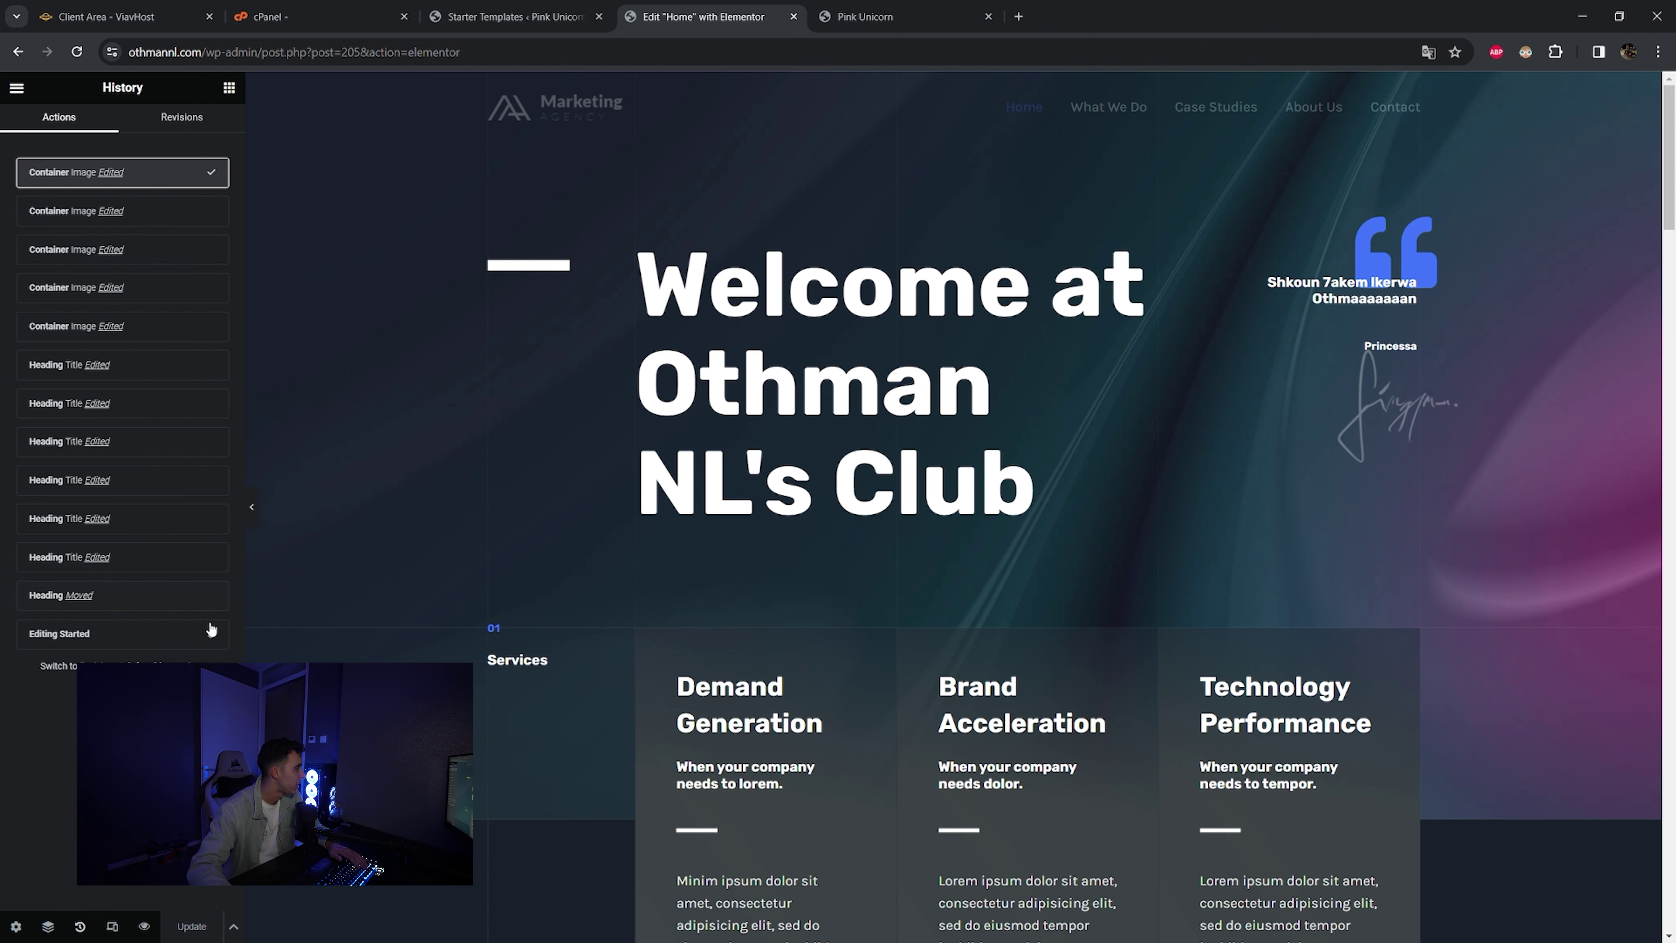
{"action": "left_click", "coordinate": [211, 635]}
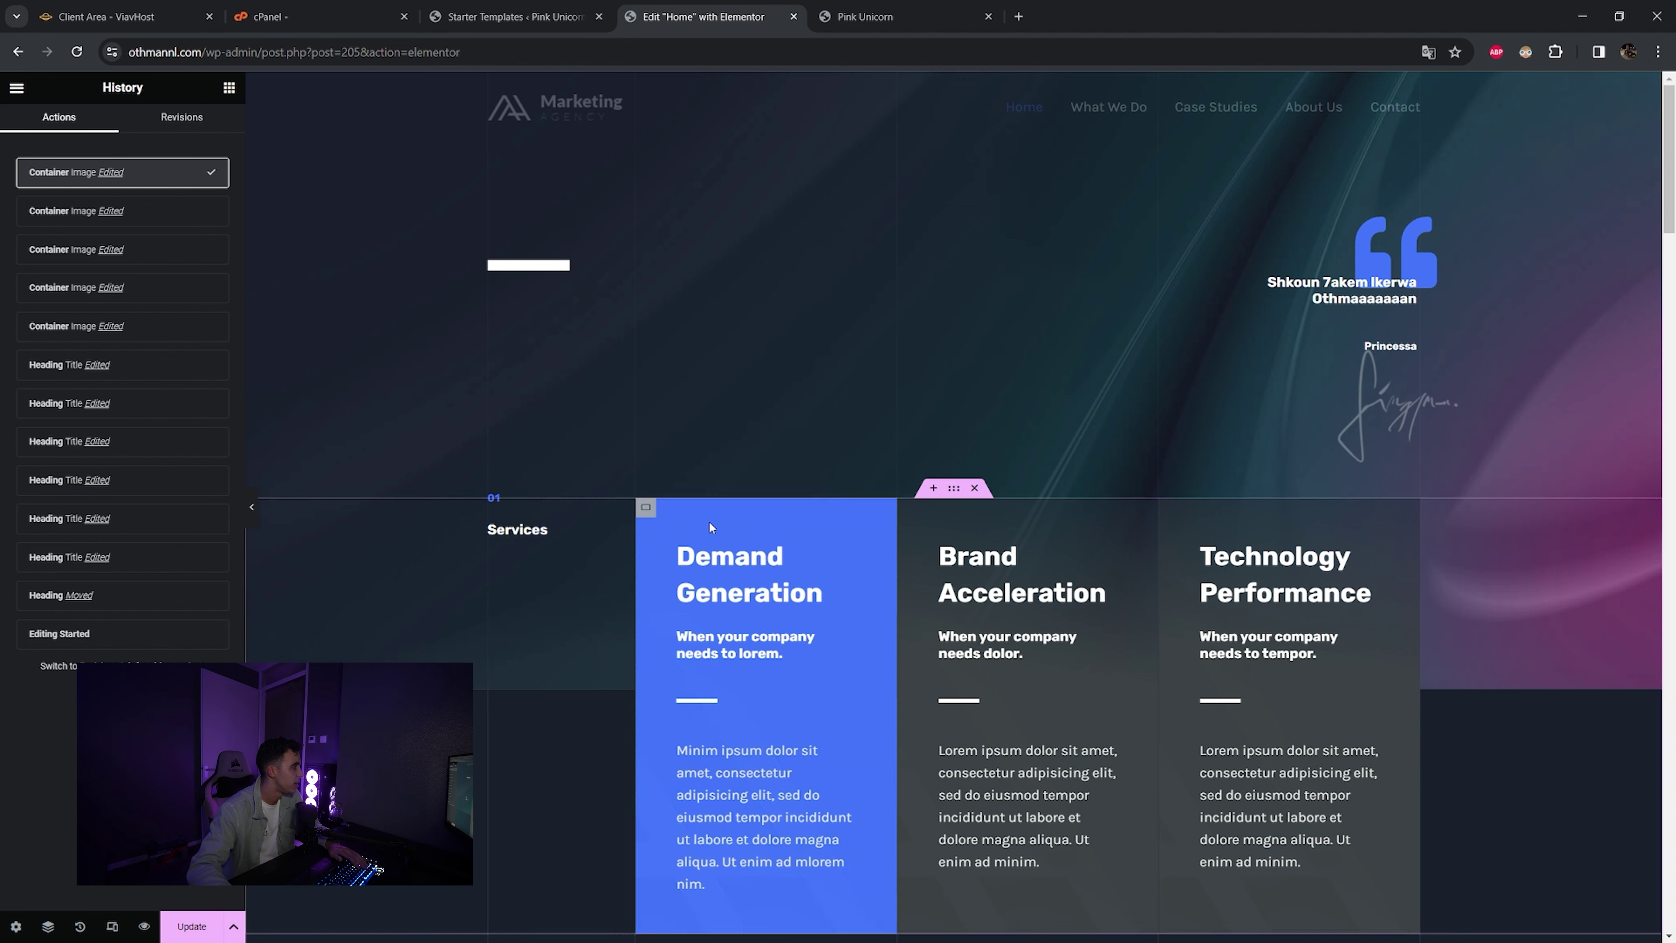
{"action": "left_click", "coordinate": [212, 634]}
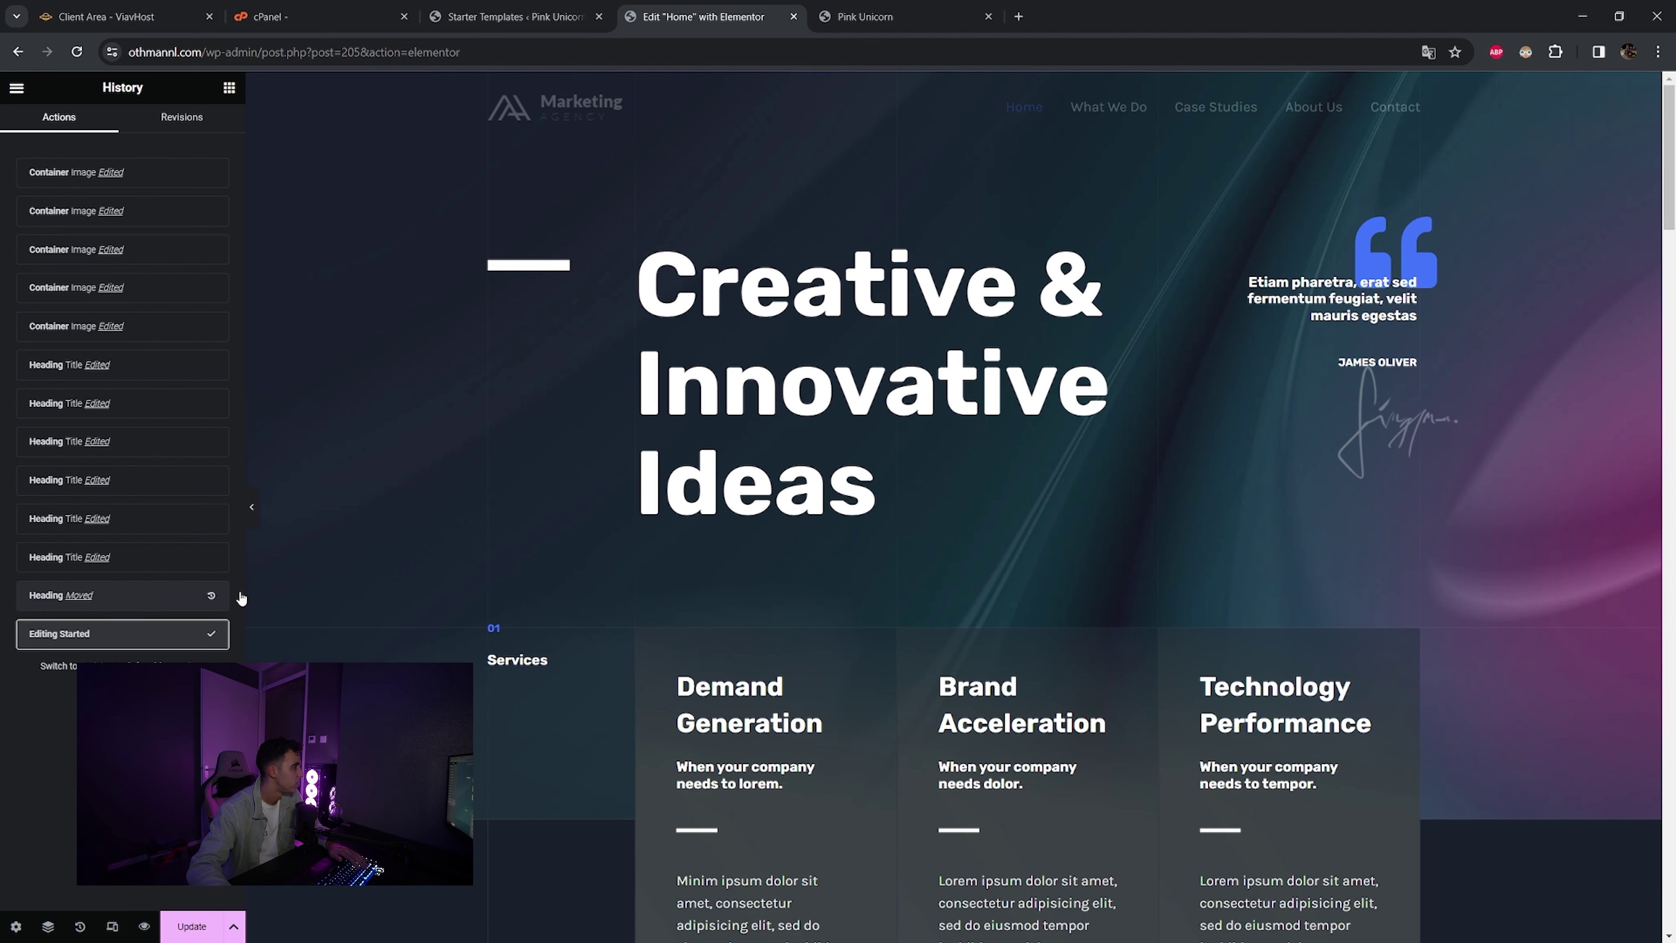
- Redo all edits back to the latest Container Image Edited state
{"action": "scroll", "coordinate": [313, 614], "scroll_direction": "down", "scroll_amount": 3}
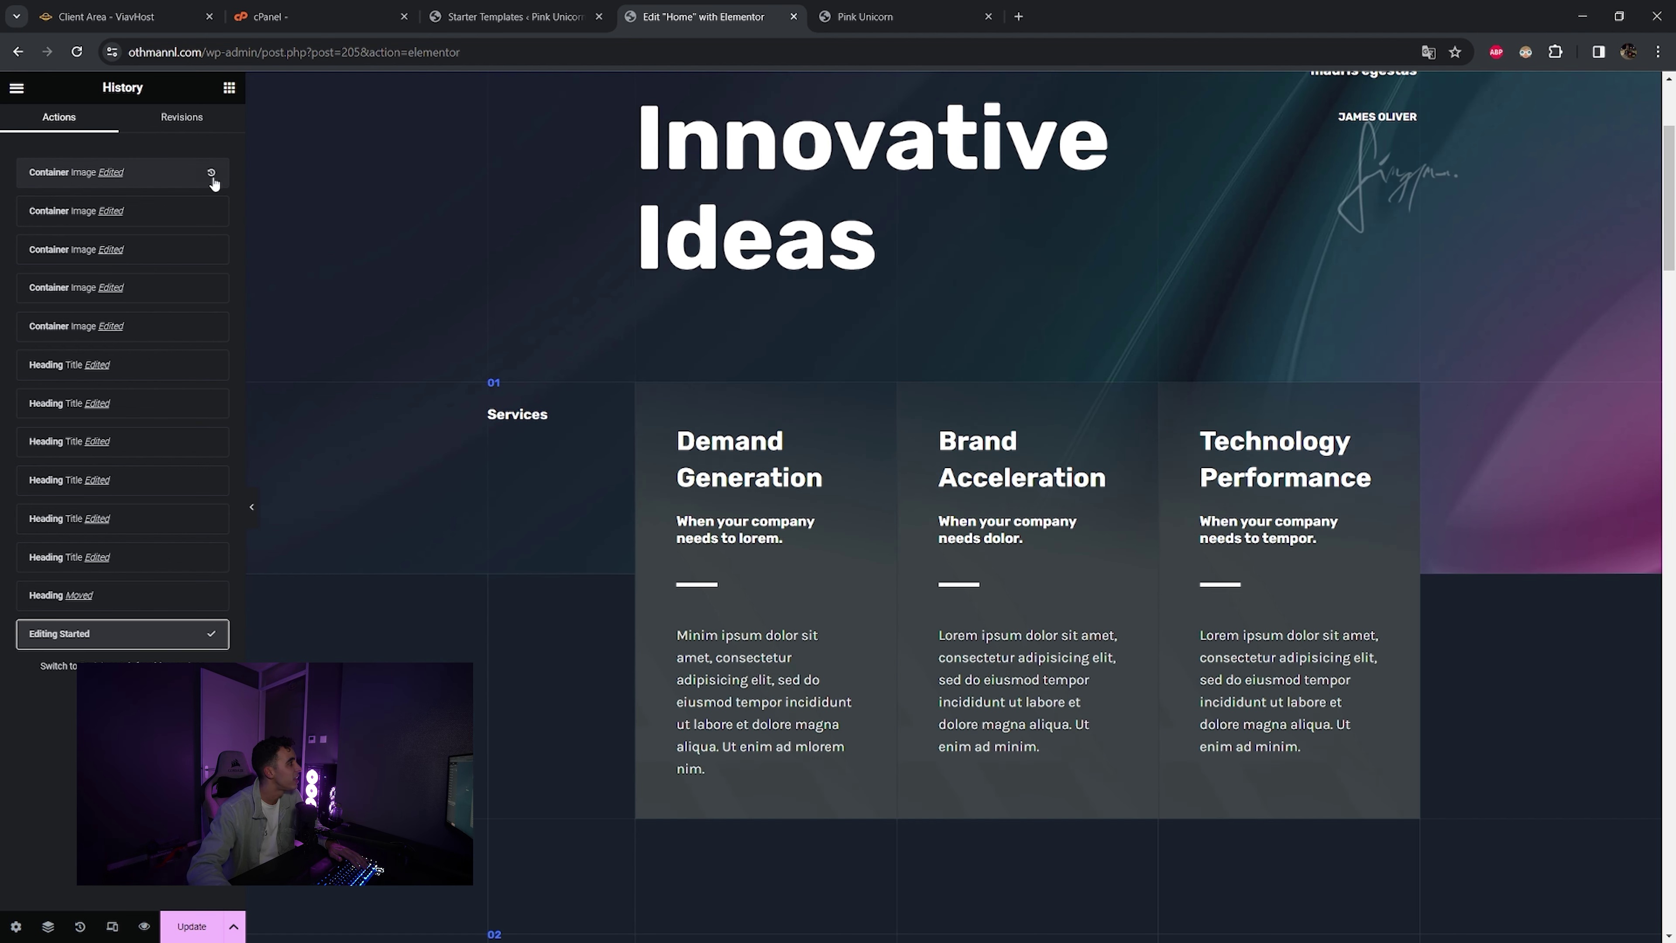
{"action": "scroll", "coordinate": [846, 640], "scroll_direction": "up", "scroll_amount": 4}
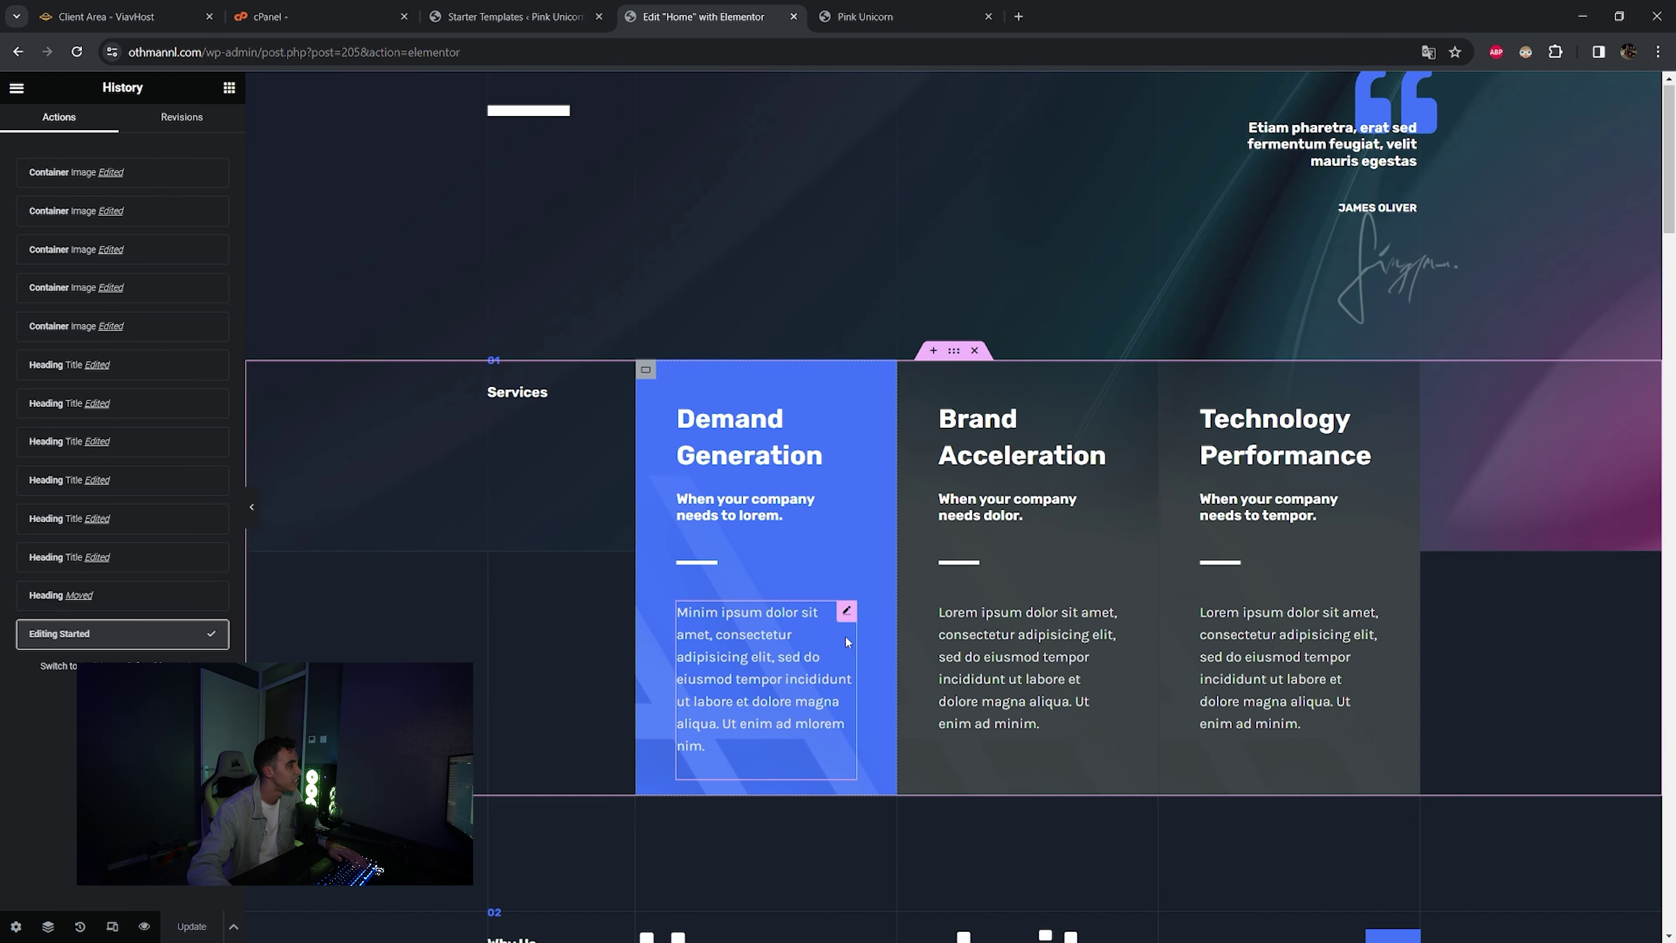
{"action": "key", "text": "ctrl+shift+z"}
{"action": "key", "text": "ctrl+shift+z"}
{"action": "key", "text": "ctrl+shift+z"}
{"action": "key", "text": "ctrl+shift+z"}
{"action": "key", "text": "ctrl+shift+z"}
{"action": "key", "text": "ctrl+shift+z"}
{"action": "key", "text": "ctrl+shift+z"}
{"action": "key", "text": "ctrl+shift+z"}
{"action": "key", "text": "ctrl+shift+z"}
{"action": "key", "text": "ctrl+shift+z"}
{"action": "key", "text": "ctrl+shift+z"}
{"action": "key", "text": "ctrl+shift+z"}
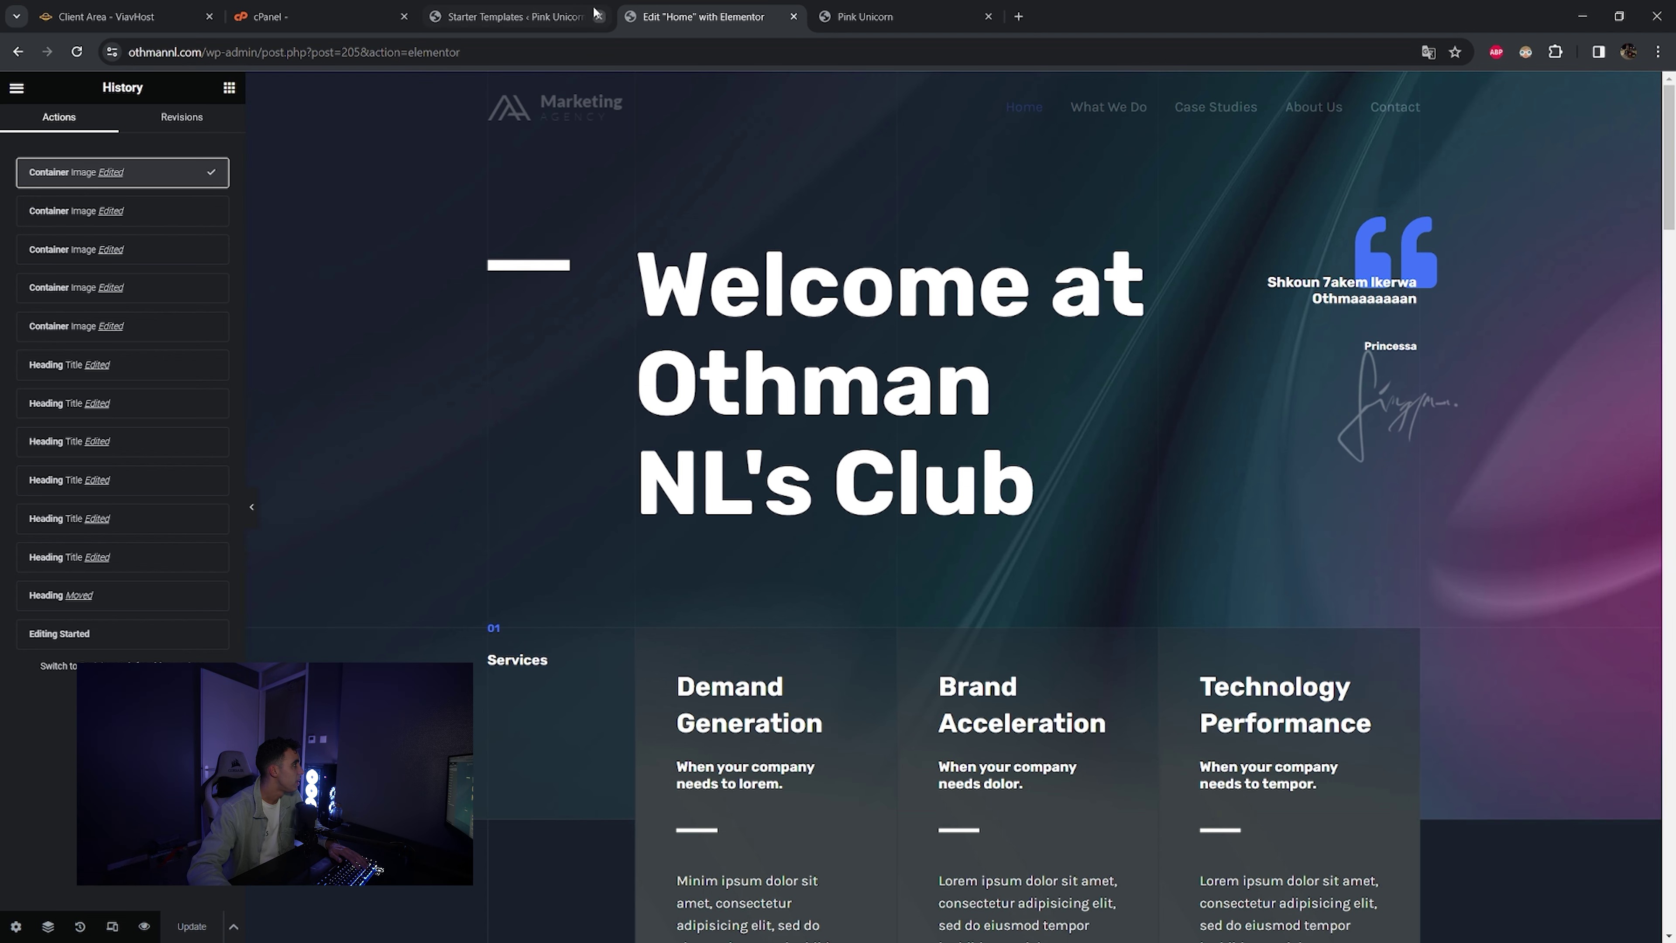
{"action": "left_click", "coordinate": [538, 7]}
{"action": "left_click", "coordinate": [697, 9]}
- Exit Elementor to This Post, leave the block editor, and return to the admin Pages list
{"action": "left_click", "coordinate": [18, 88]}
{"action": "left_click", "coordinate": [99, 434]}
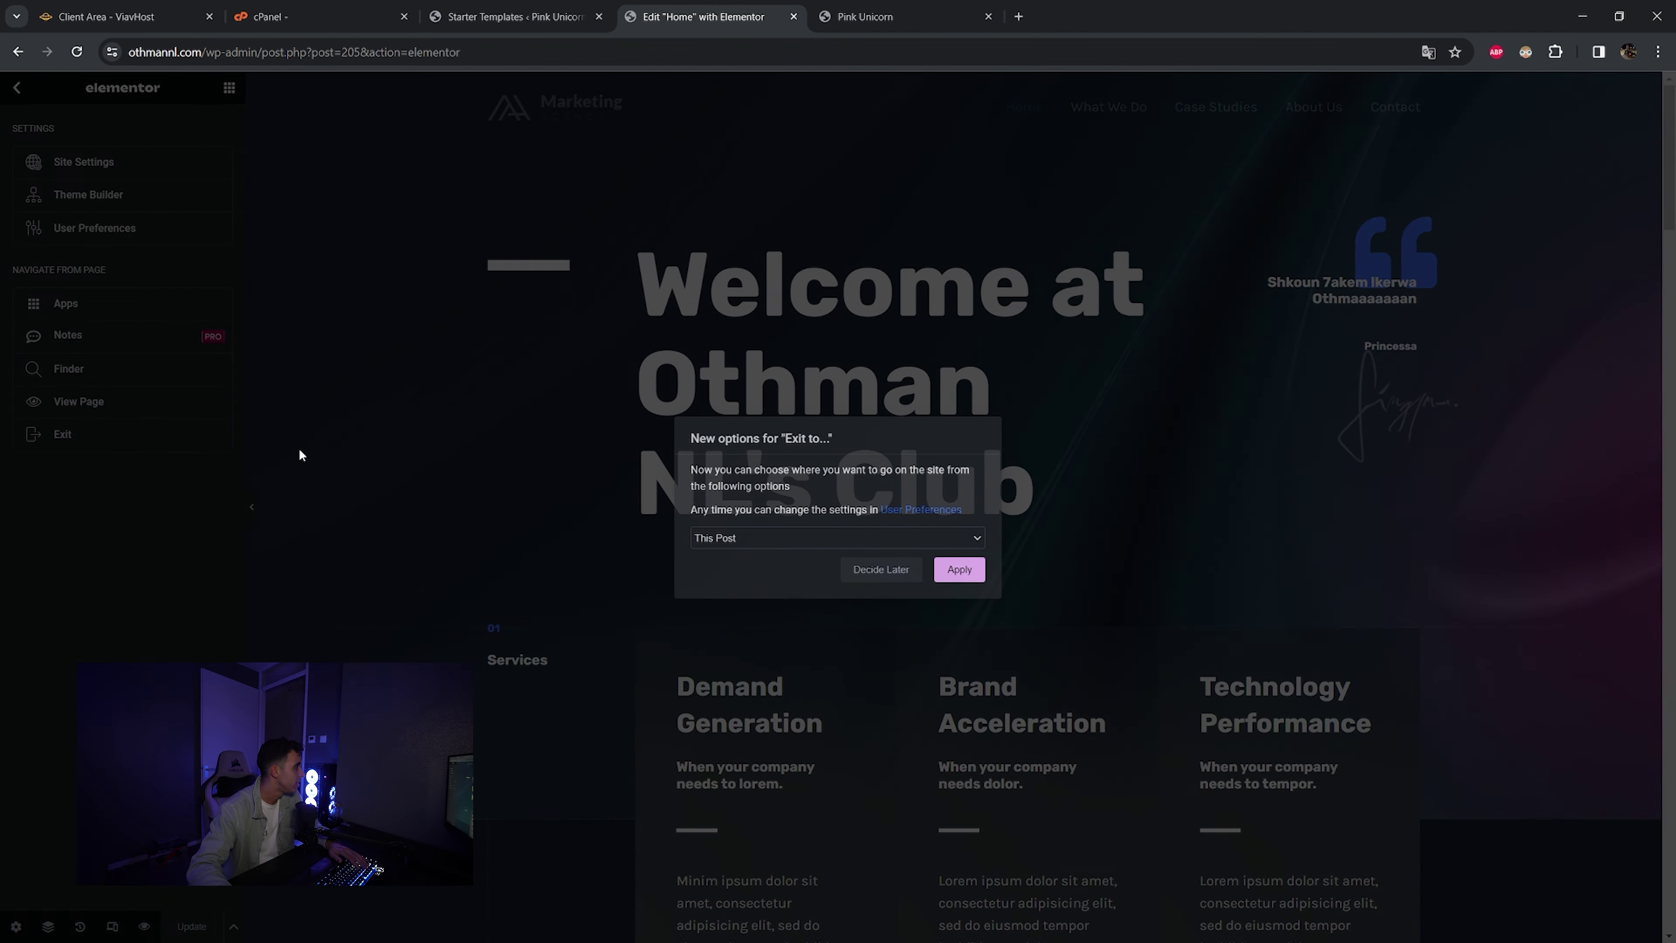
{"action": "left_click", "coordinate": [958, 570]}
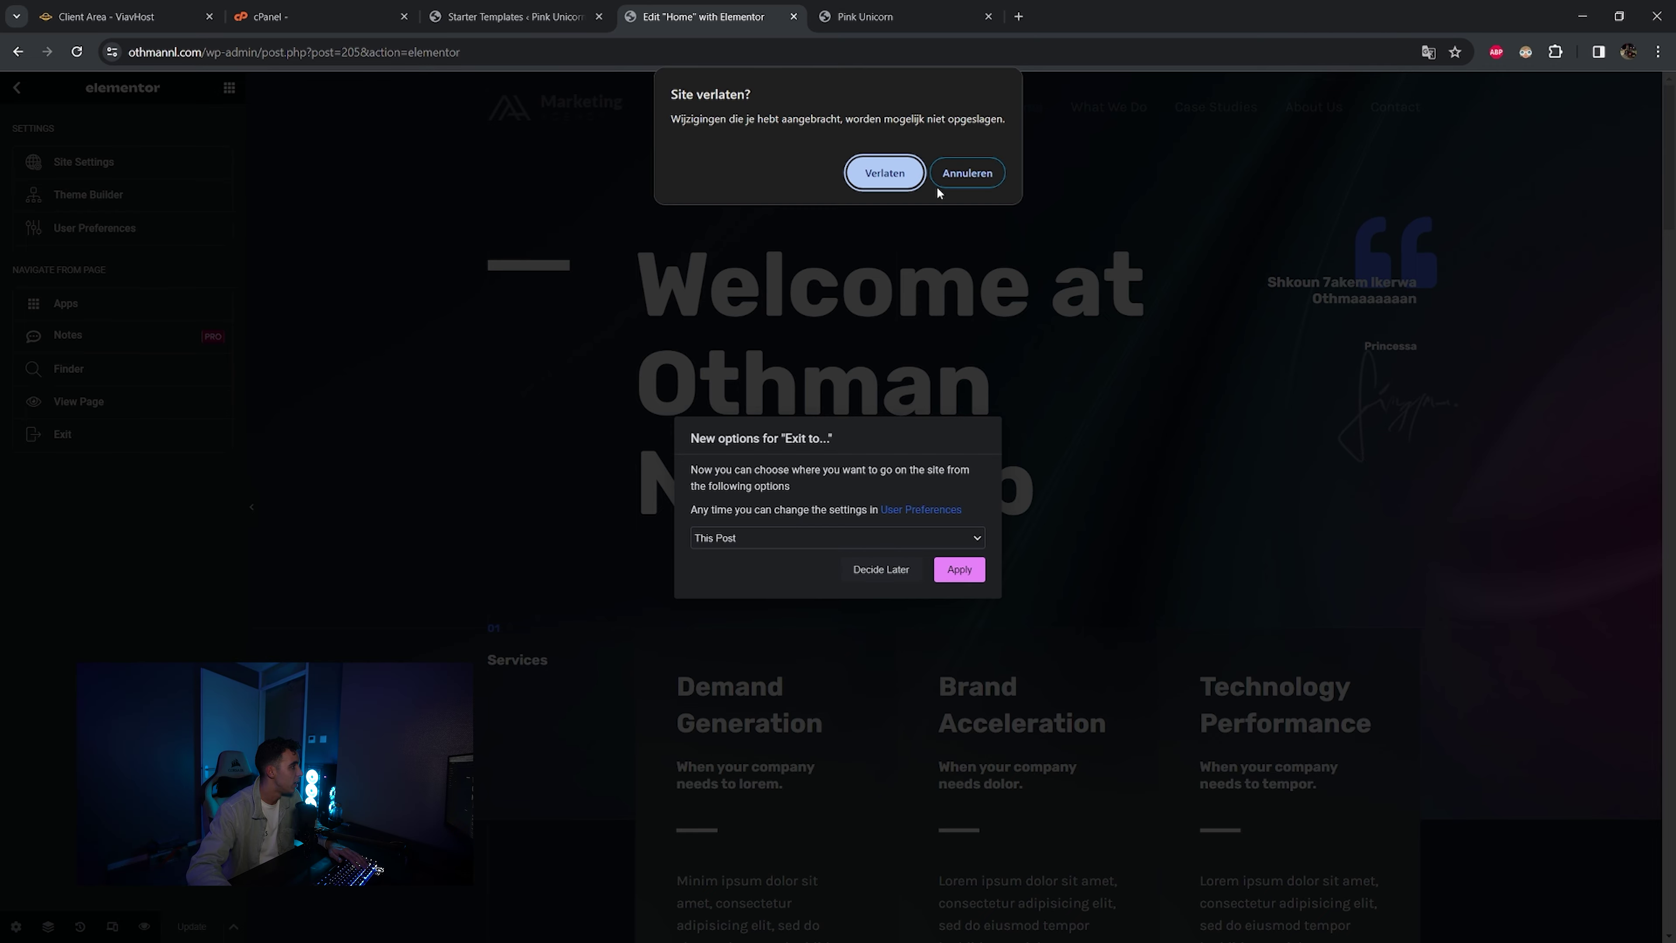
{"action": "left_click", "coordinate": [875, 172]}
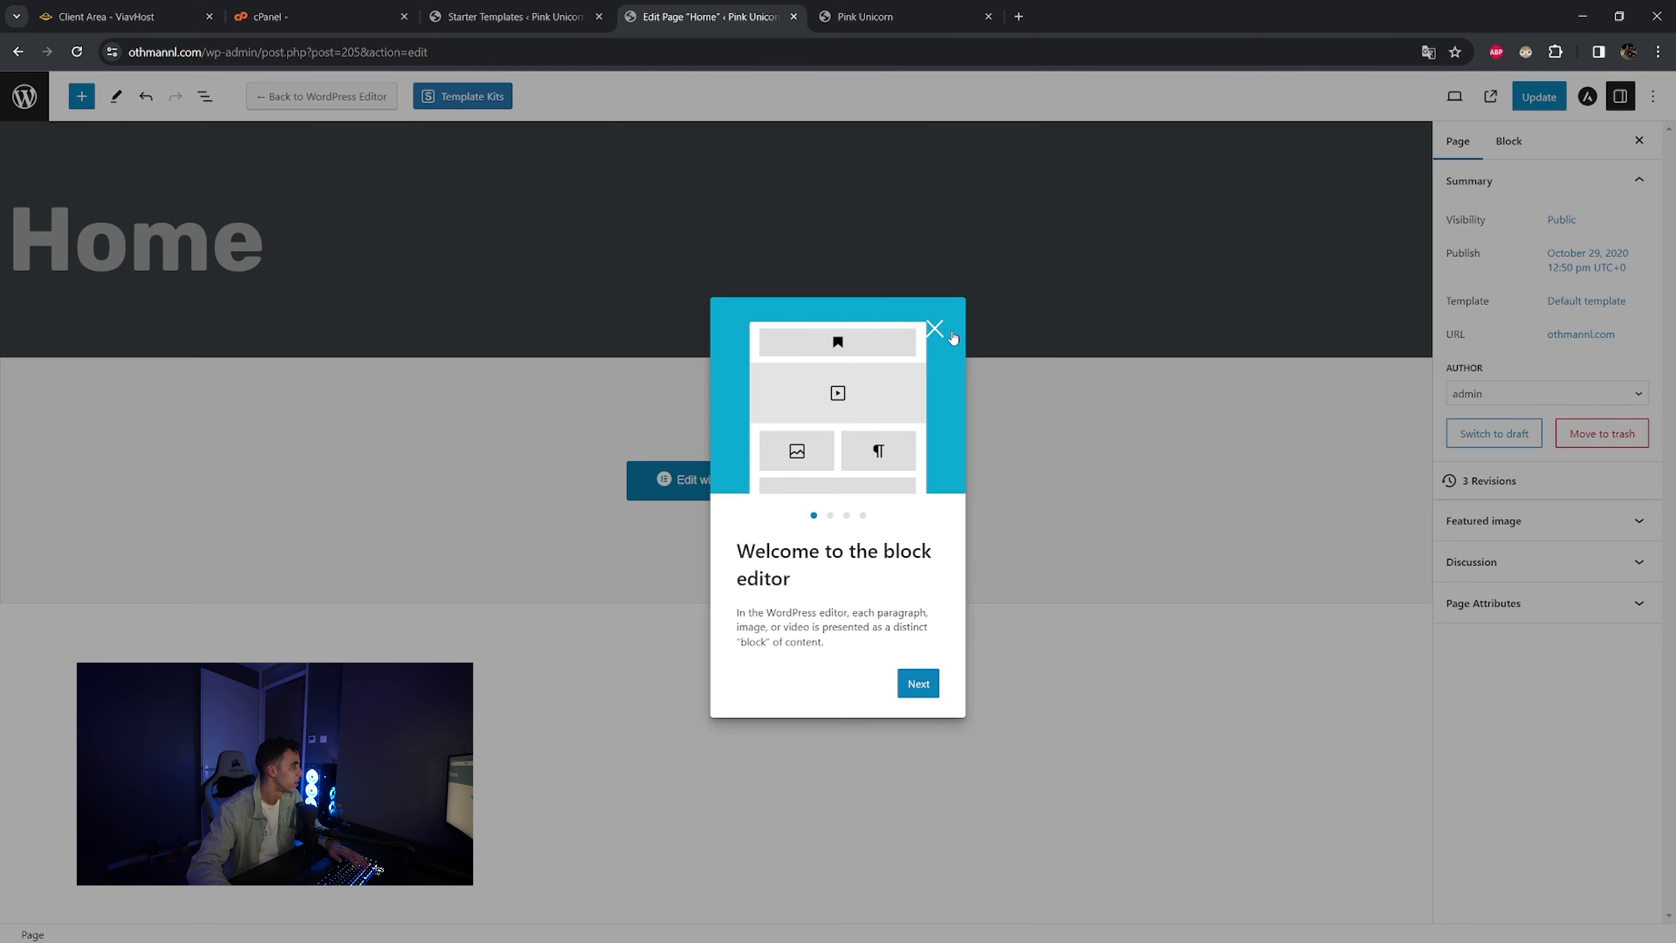
{"action": "left_click", "coordinate": [935, 330]}
{"action": "left_click", "coordinate": [25, 97]}
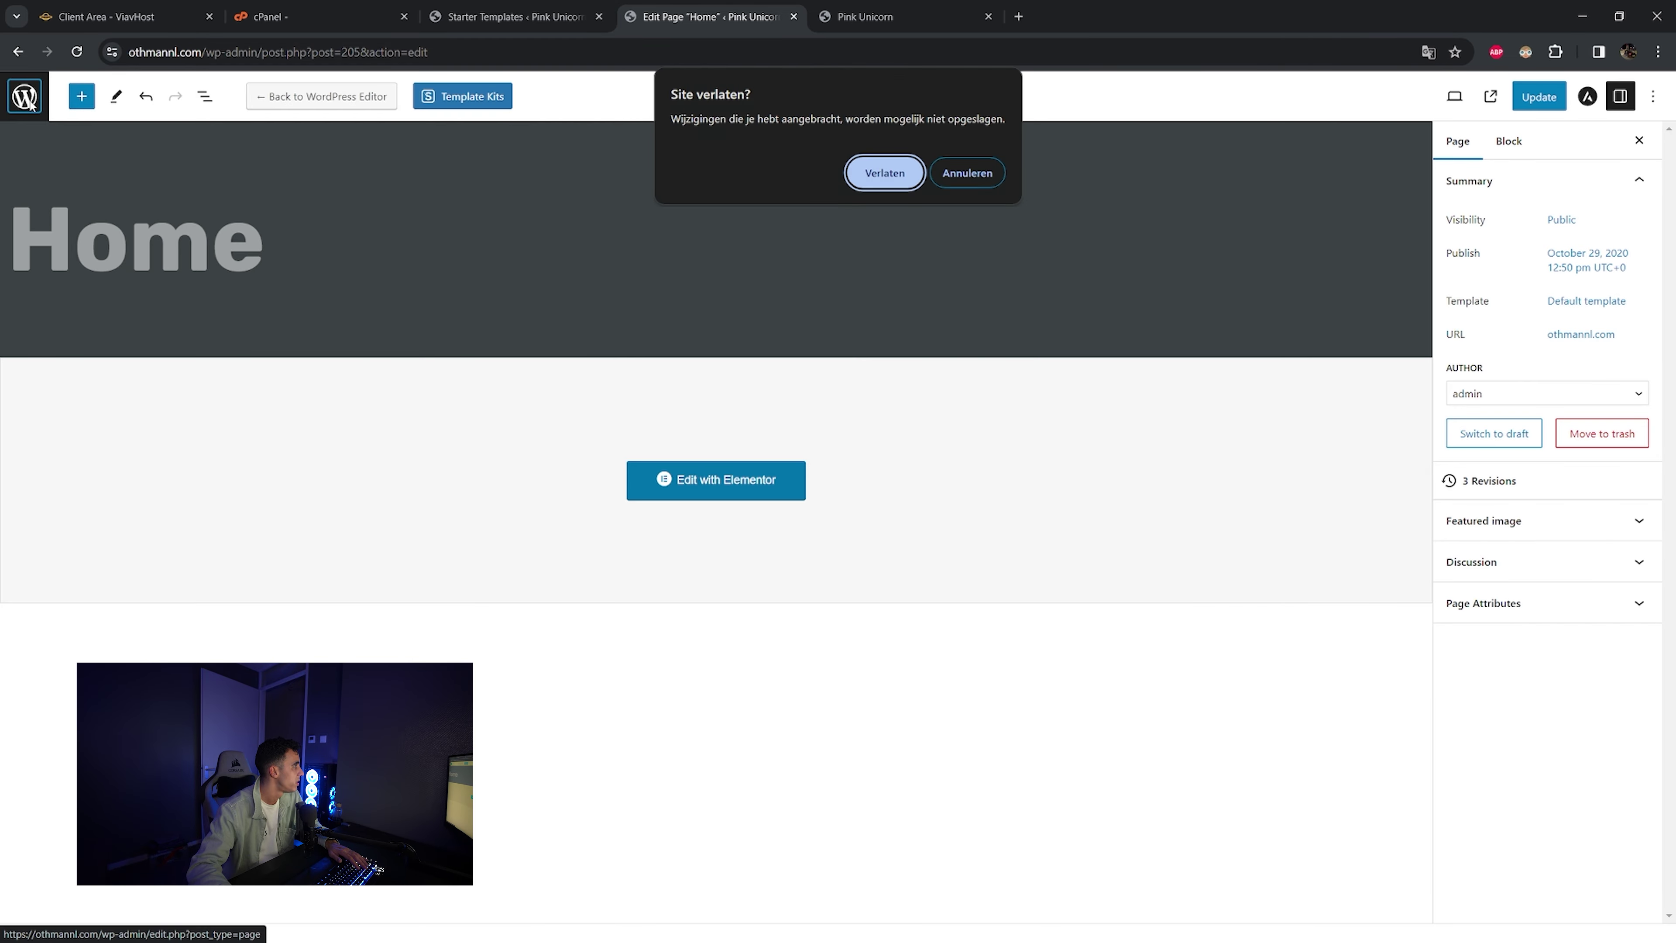
{"action": "left_click", "coordinate": [855, 175]}
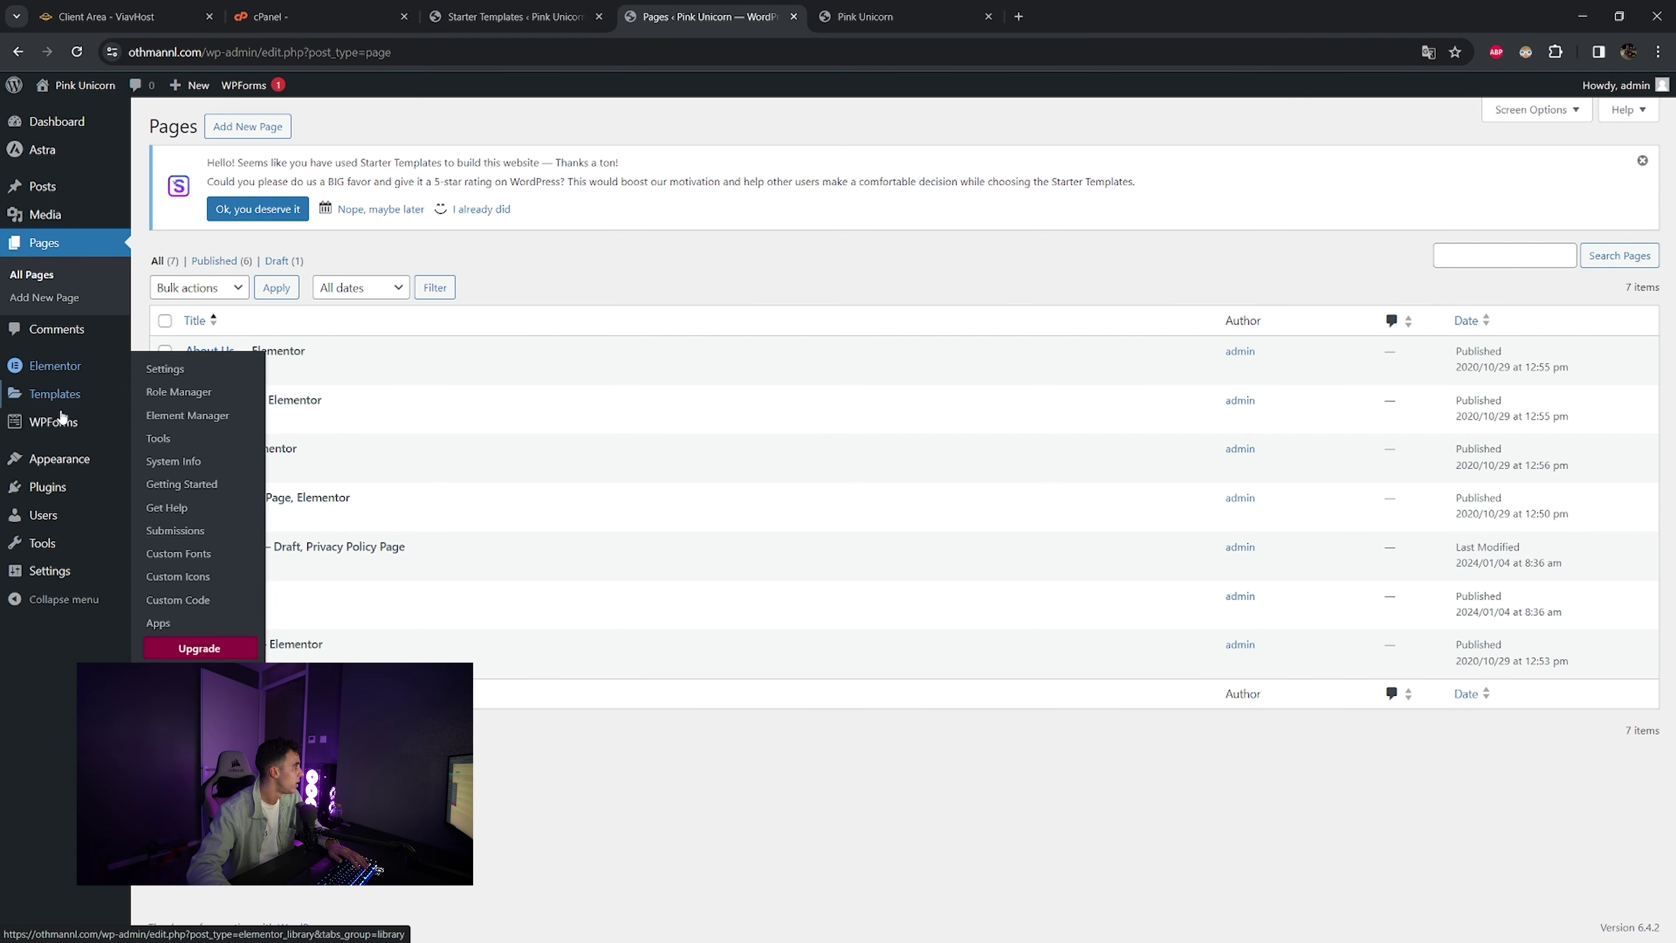
- Search Add New Plugin for WooCommerce and start installing the WooCommerce plugin
{"action": "left_click", "coordinate": [61, 489]}
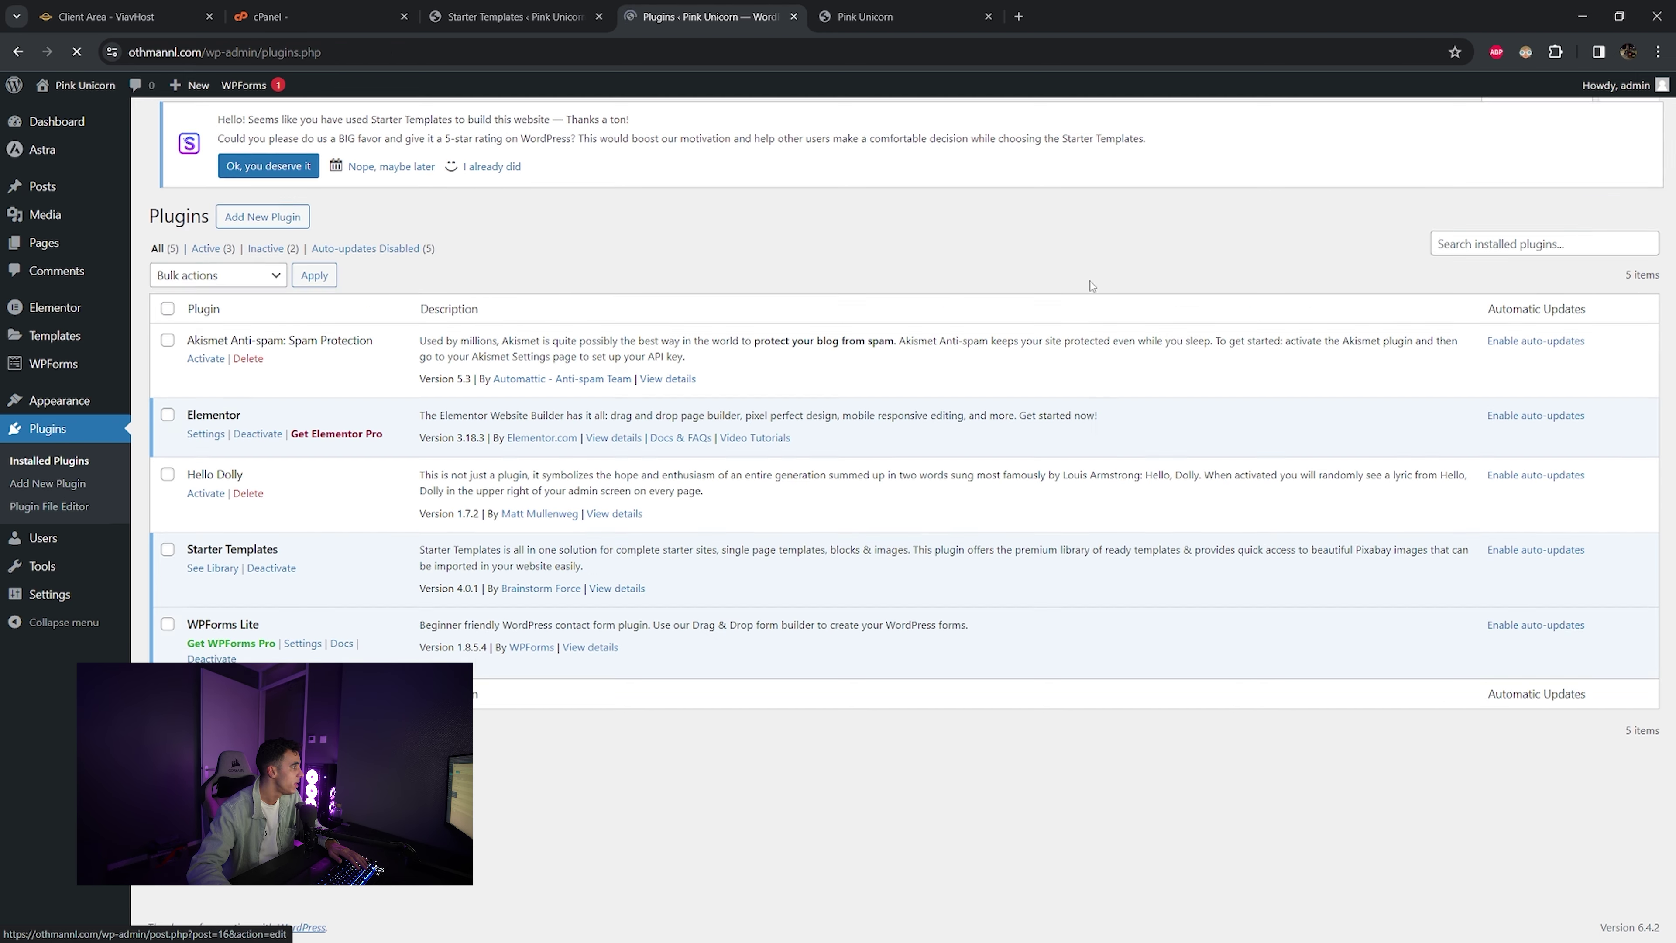
{"action": "left_click", "coordinate": [1473, 257]}
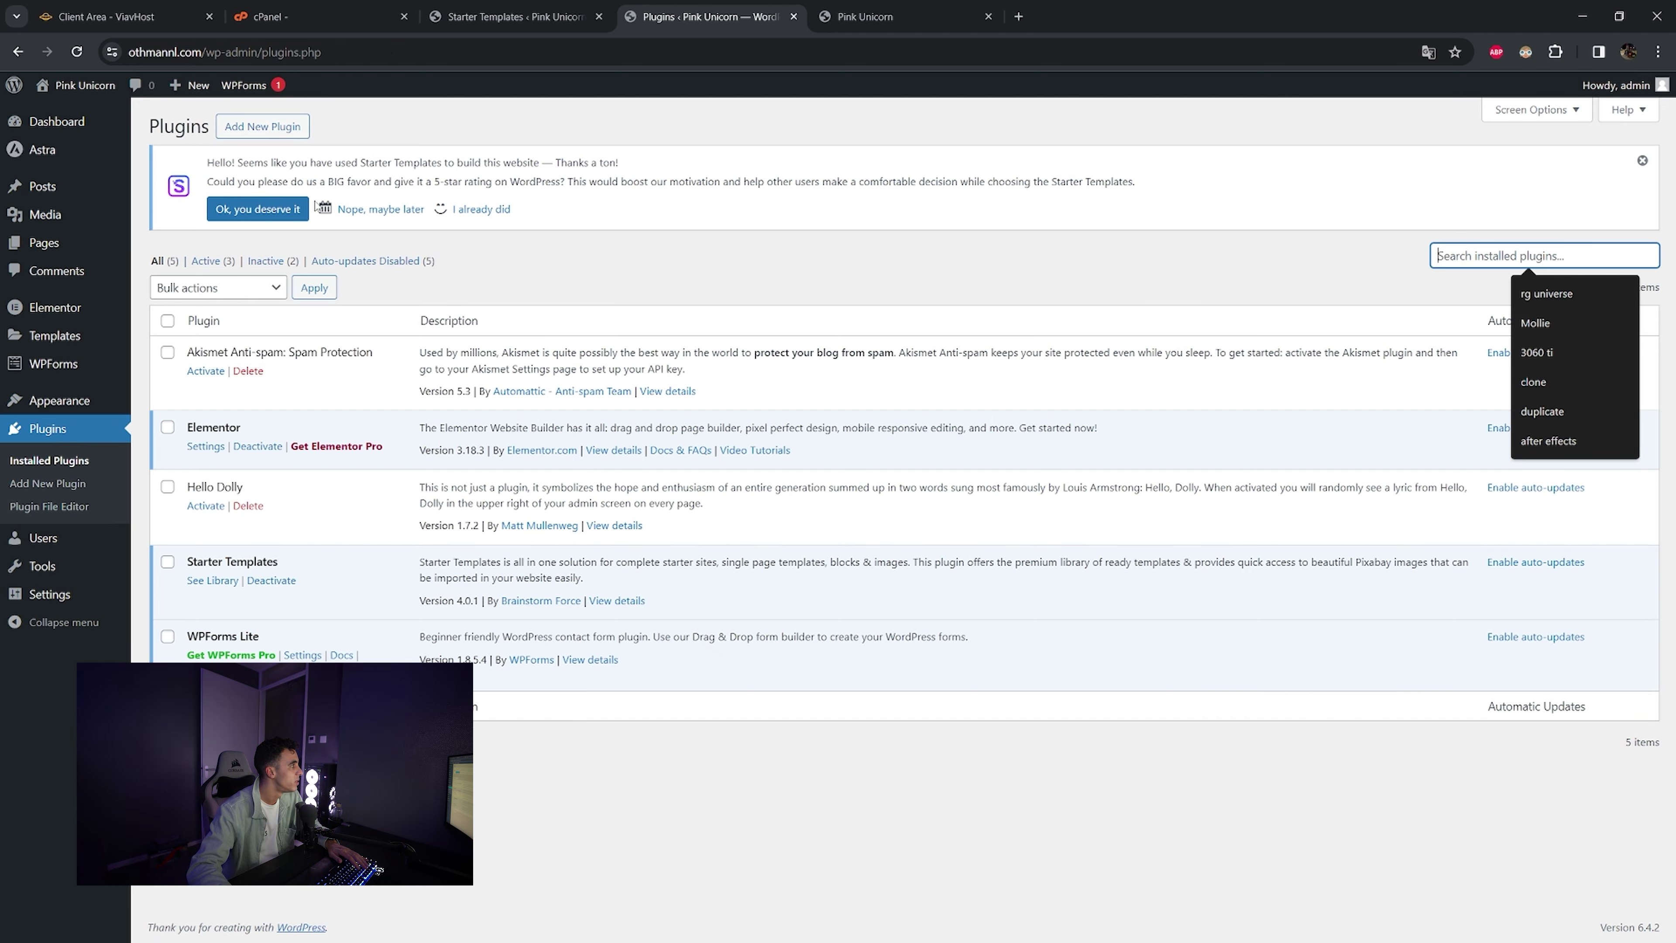
{"action": "left_click", "coordinate": [263, 126]}
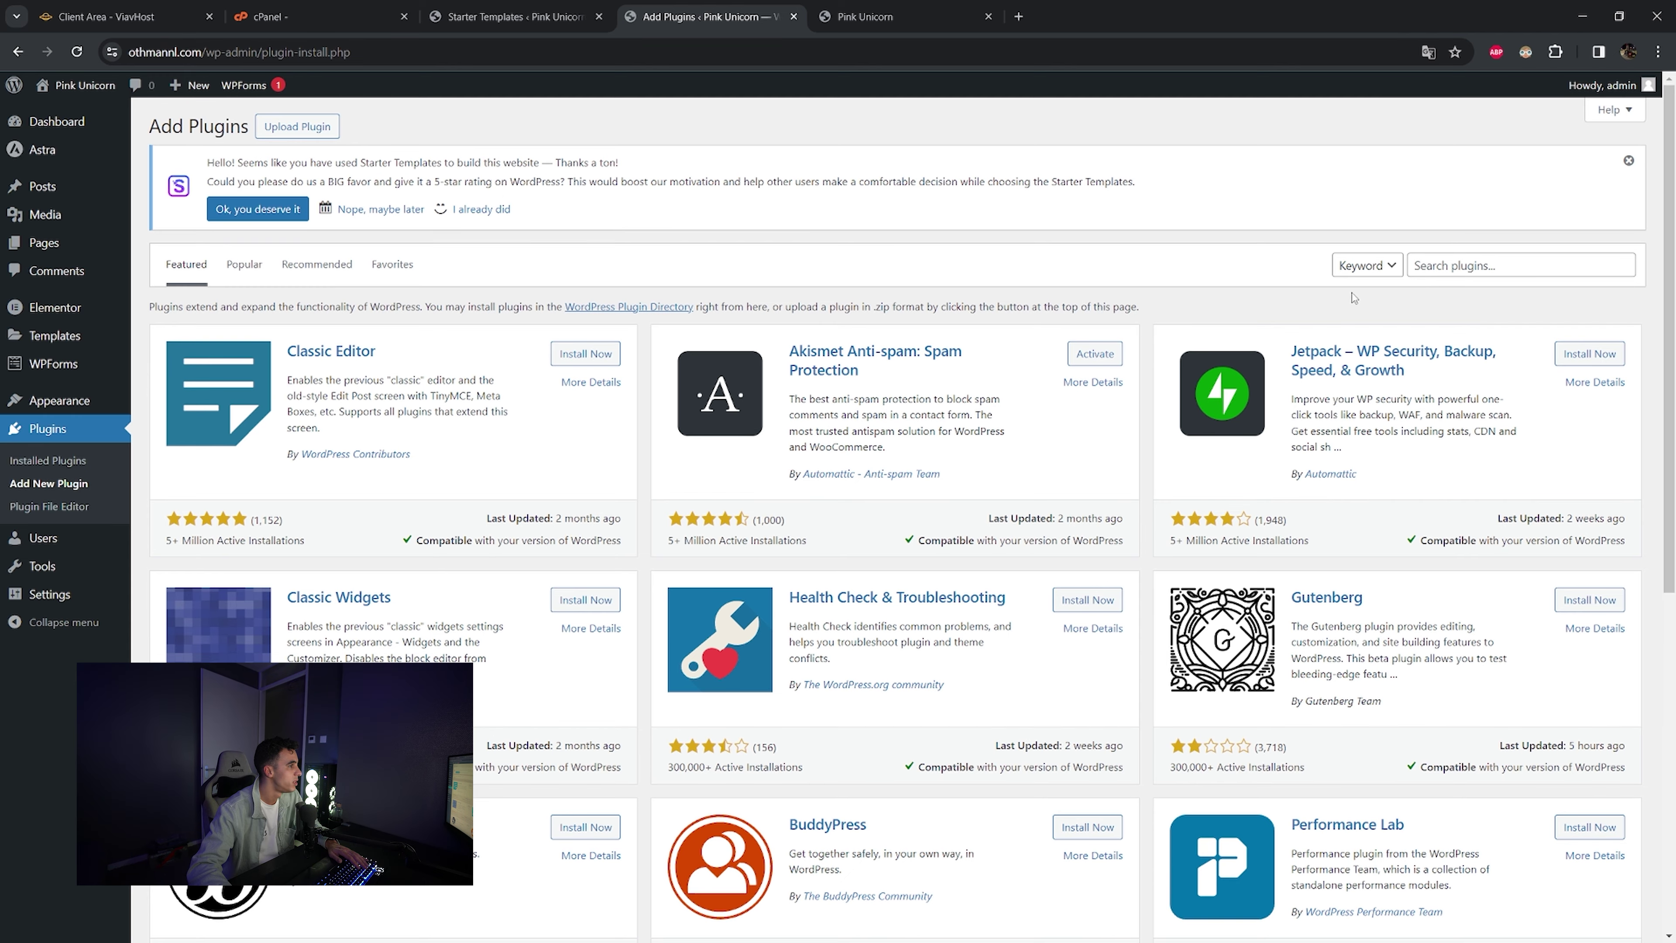
{"action": "left_click", "coordinate": [1472, 267]}
{"action": "type", "text": "woo"}
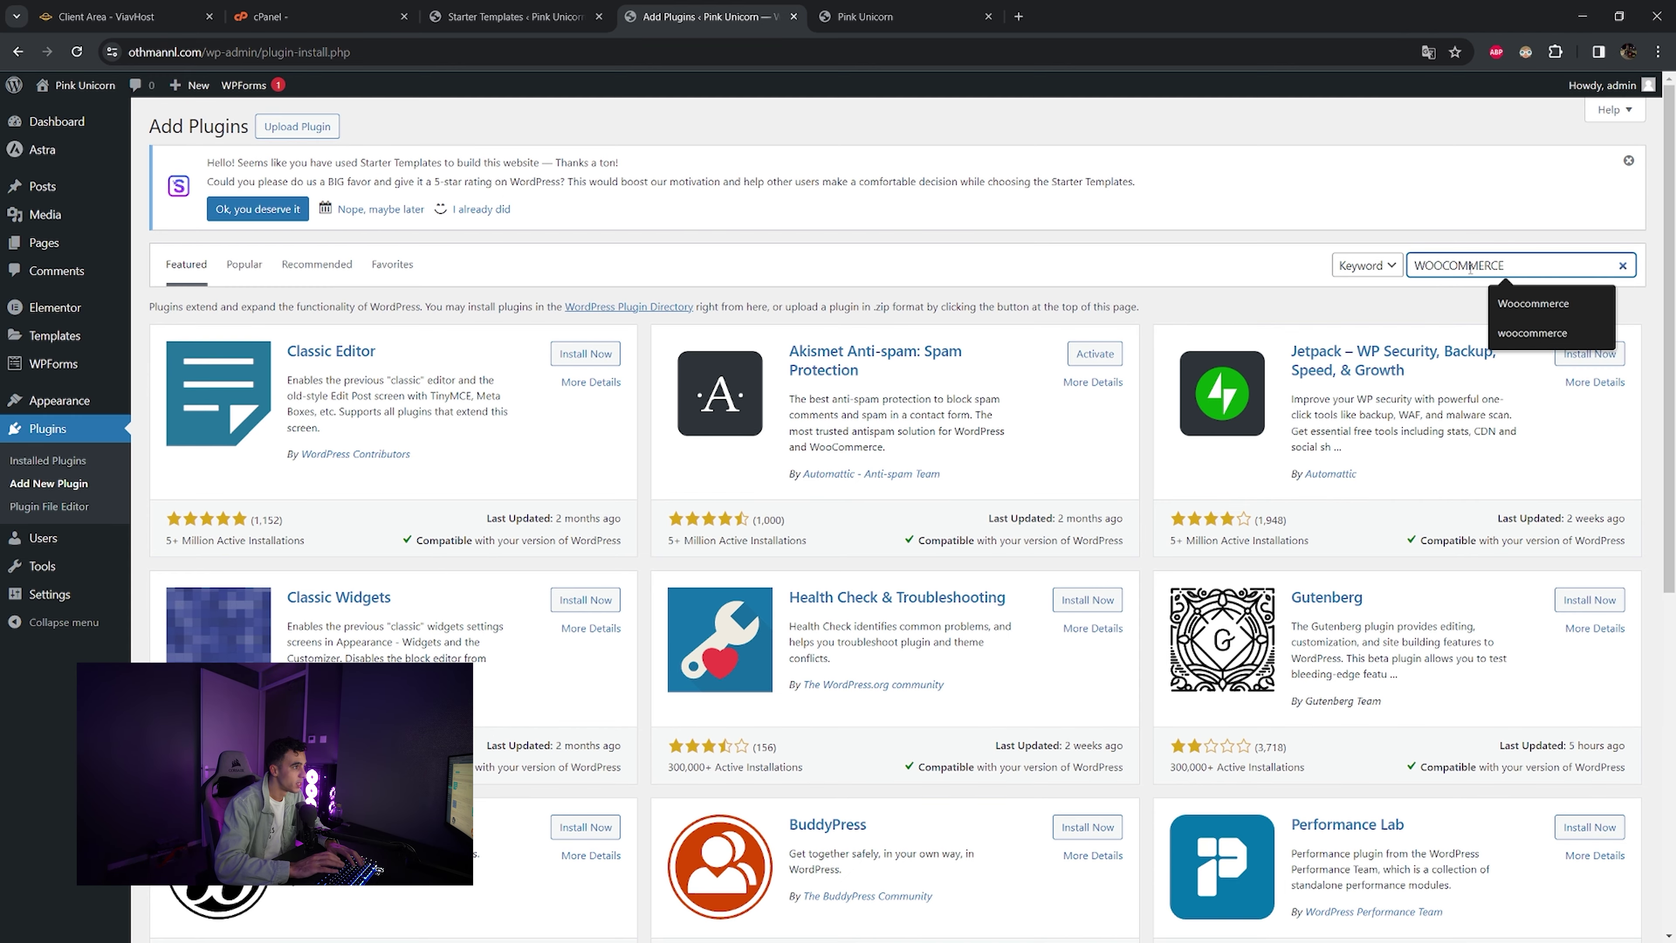
{"action": "key", "text": "Return"}
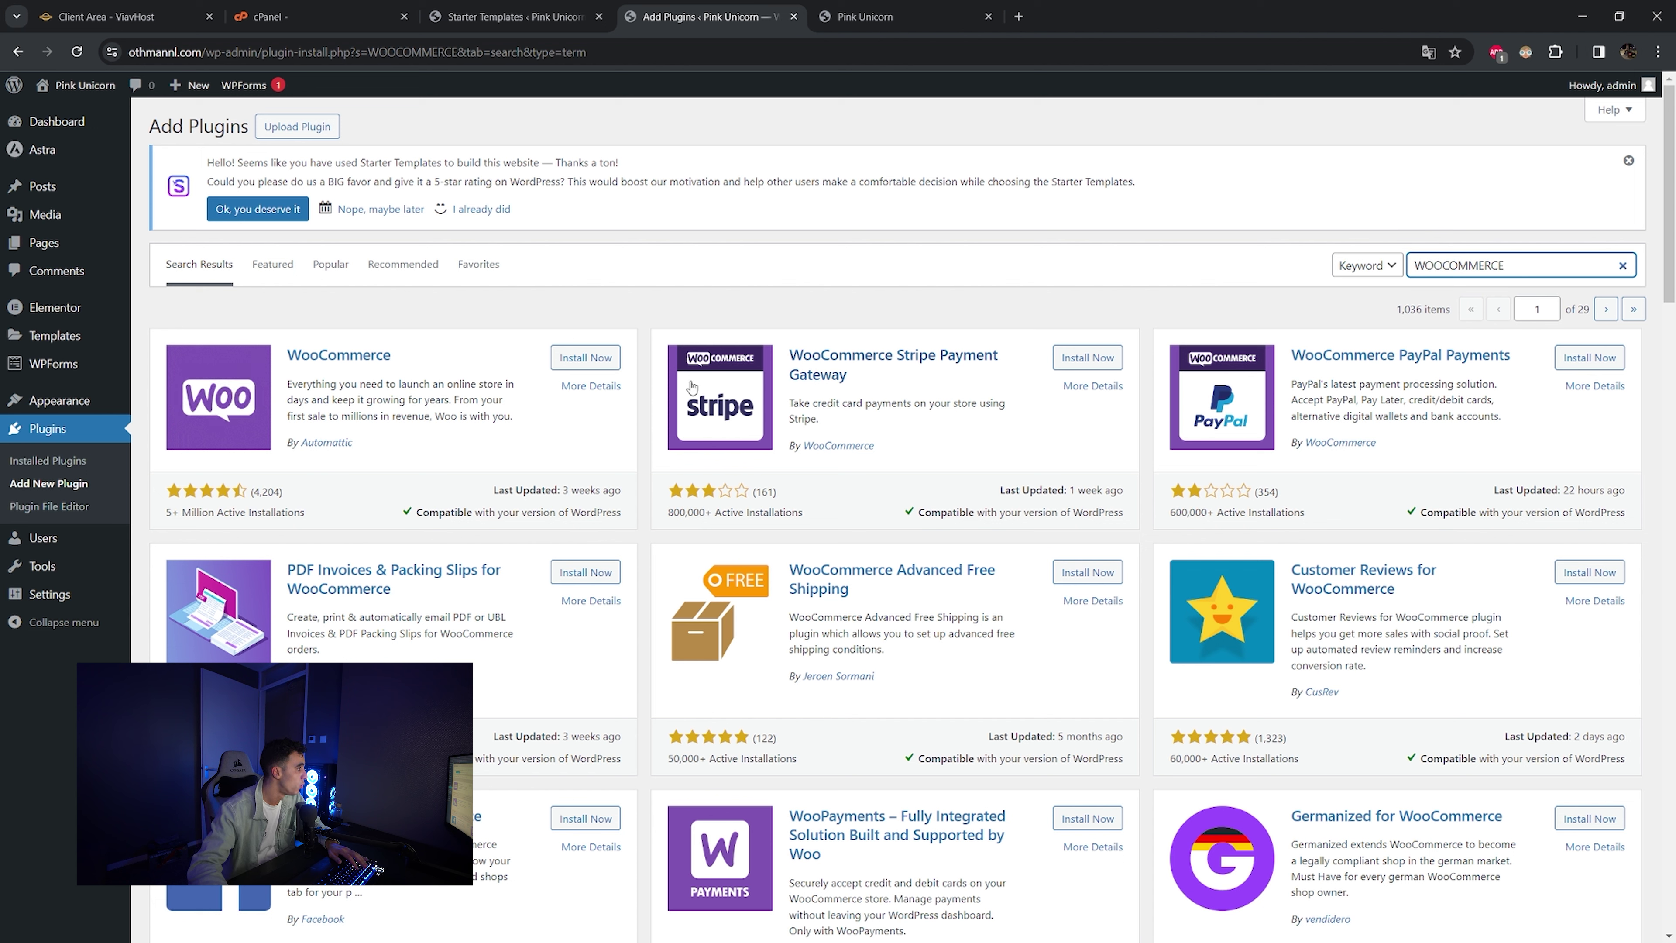
{"action": "left_click", "coordinate": [586, 357]}
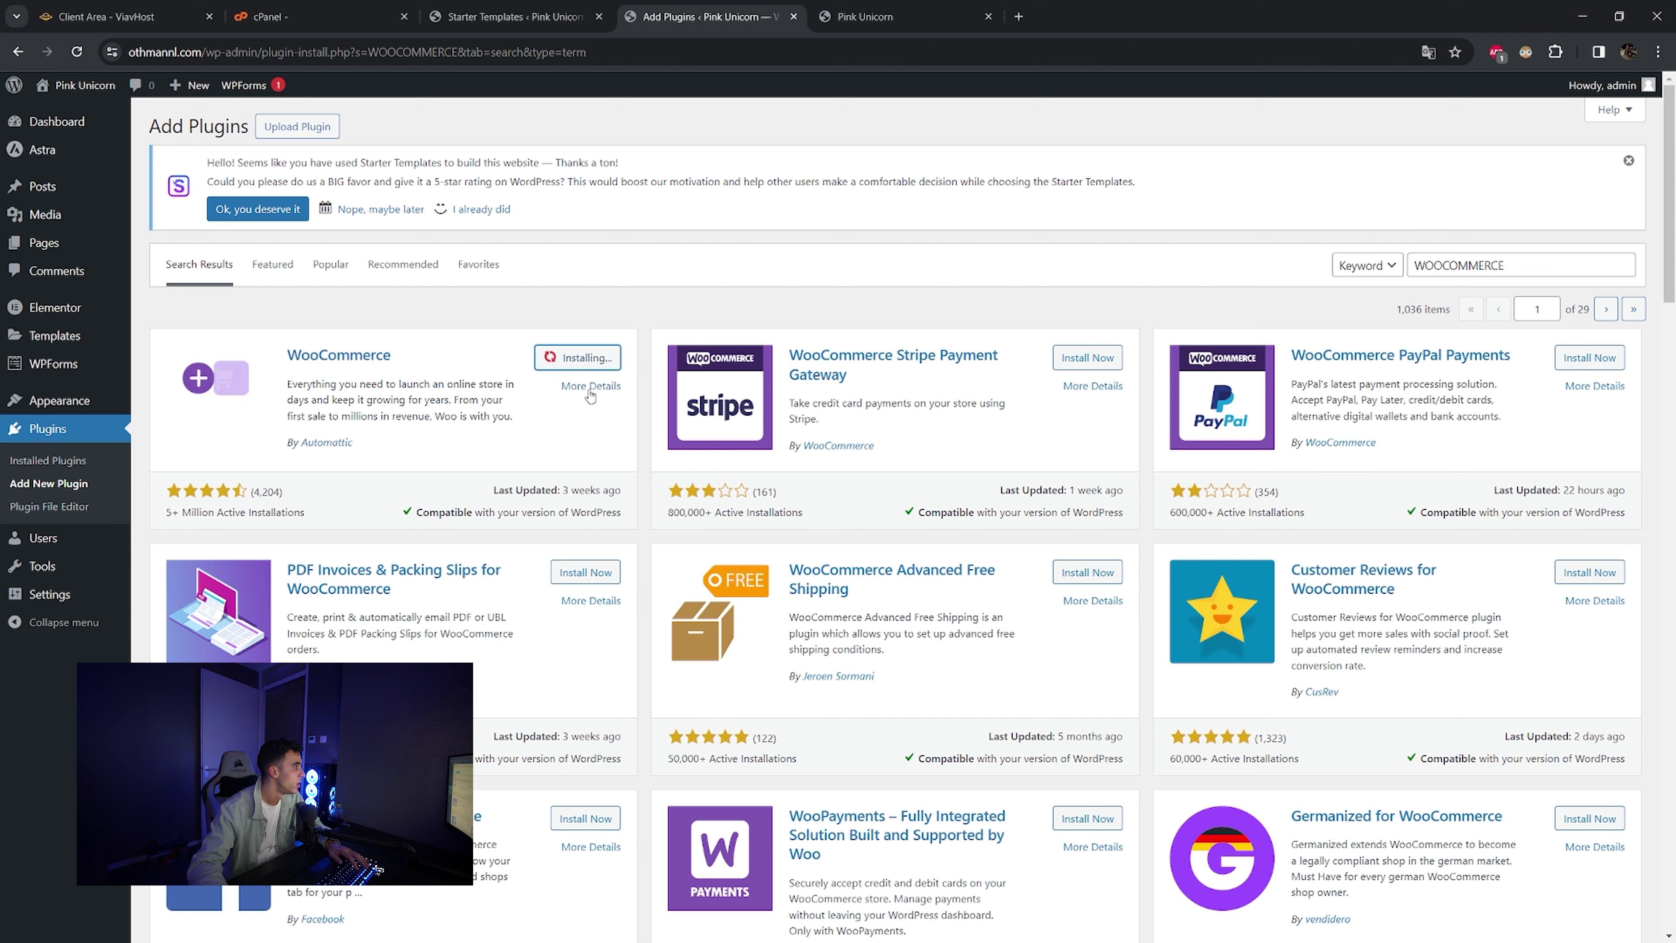